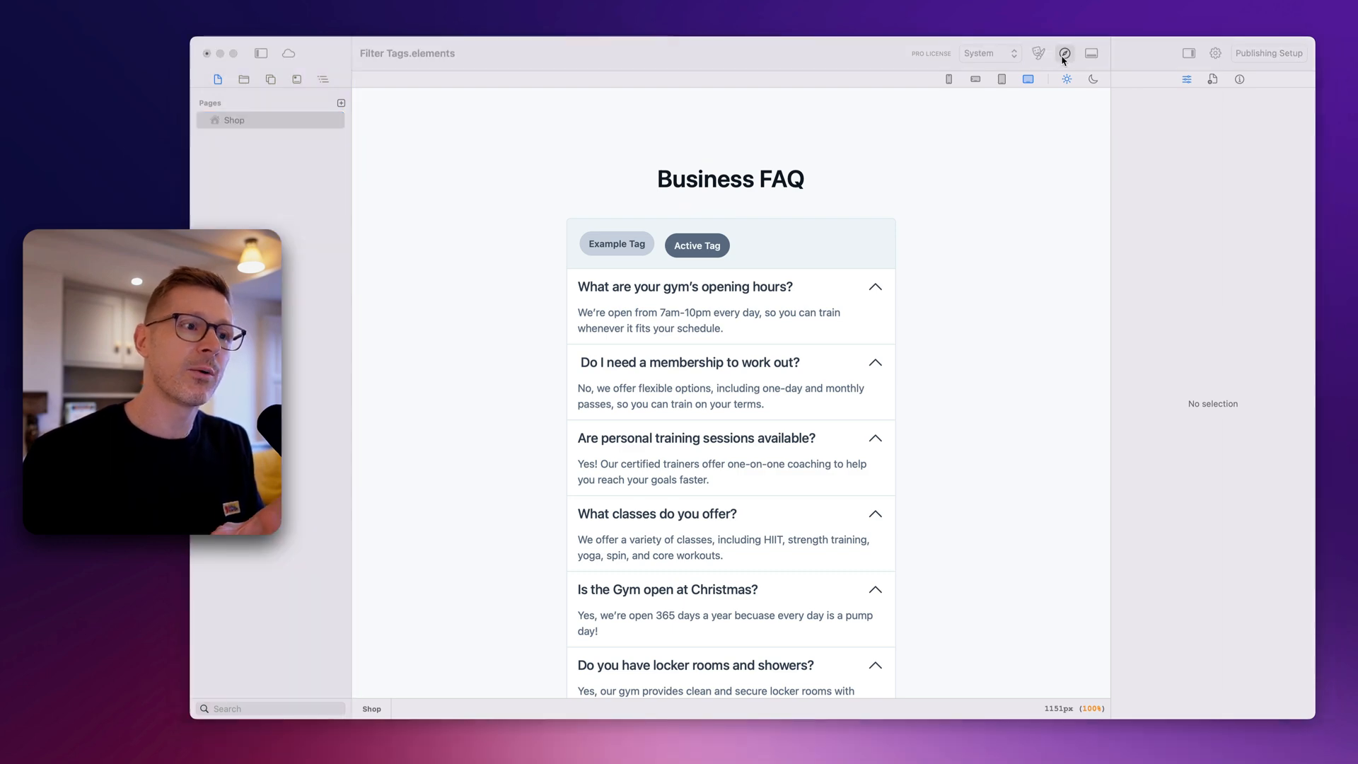
- Preview the page and test the Business FAQ tags classes, facilities, membership and open hours one at a time, clearing each
{"action": "left_click", "coordinate": [1064, 55]}
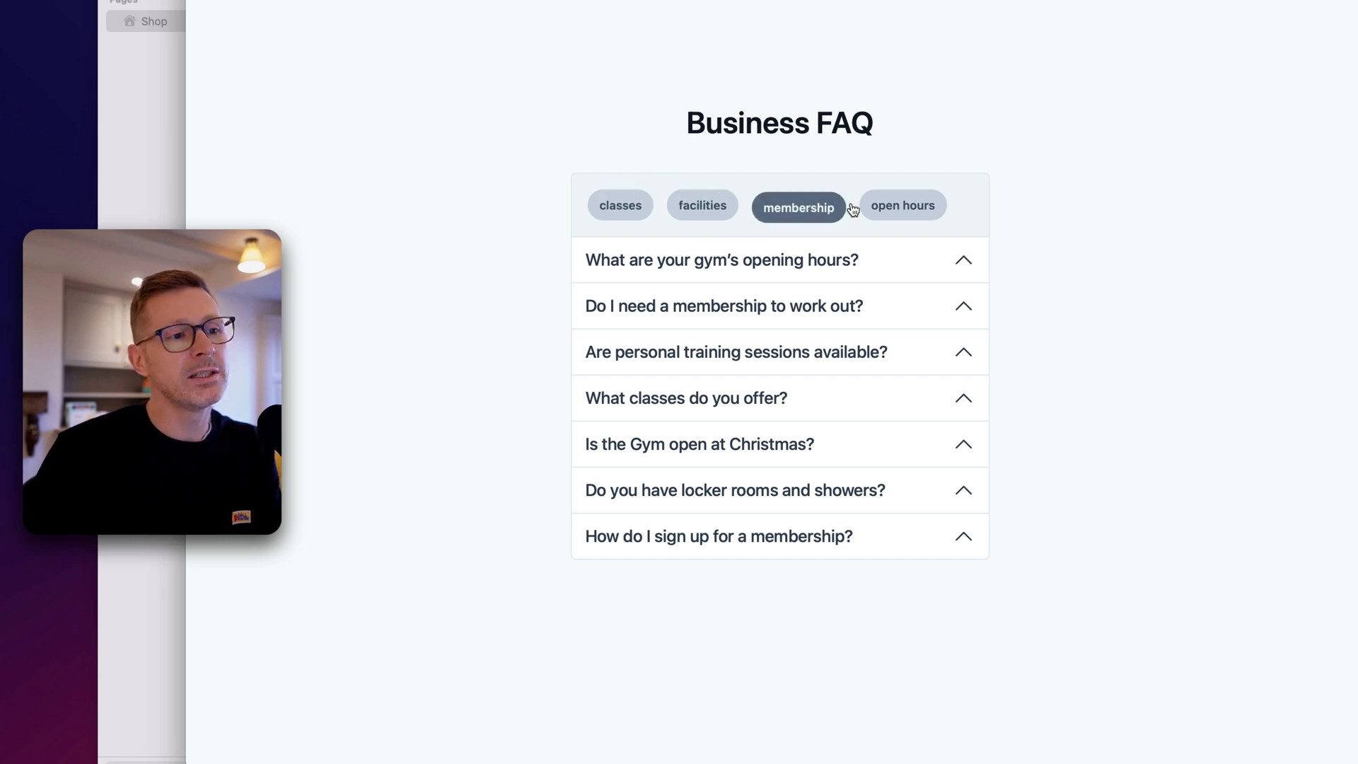
{"action": "left_click", "coordinate": [609, 214]}
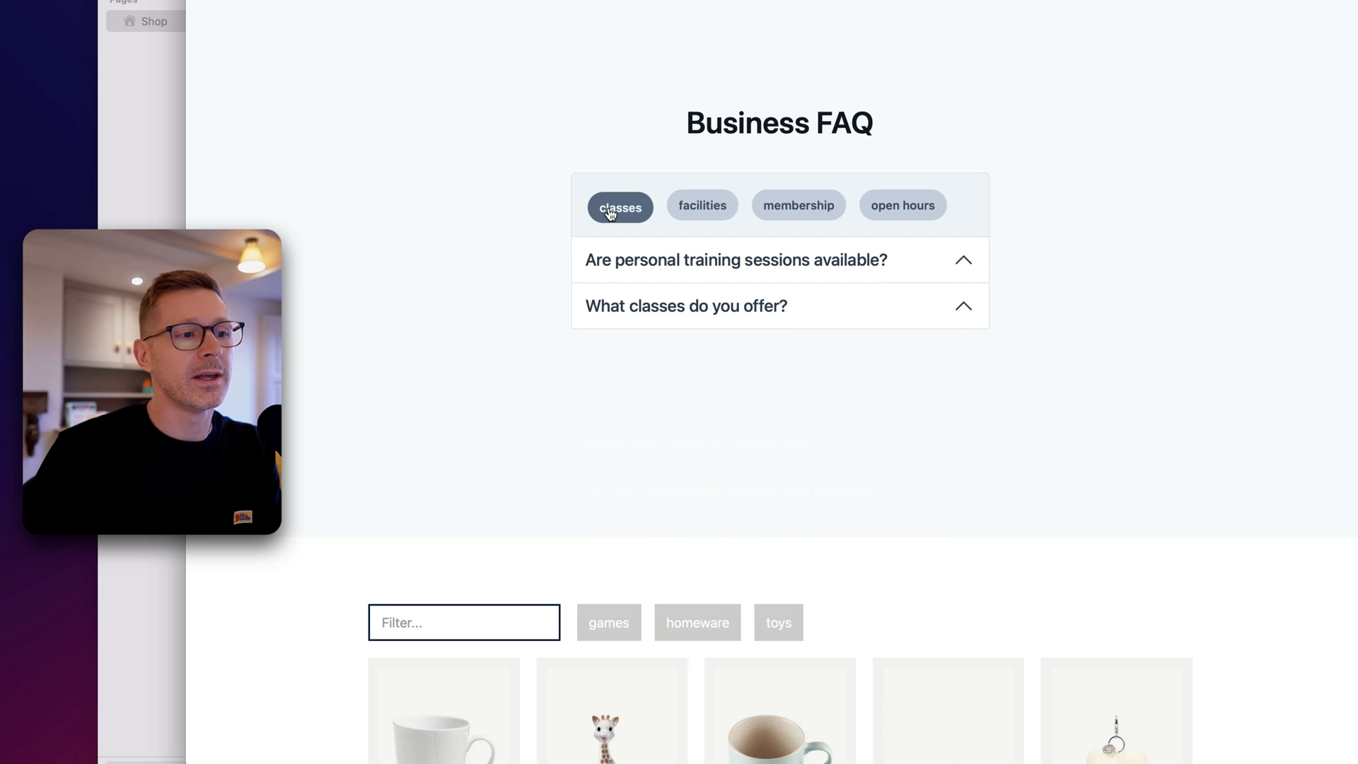
{"action": "left_click", "coordinate": [613, 213]}
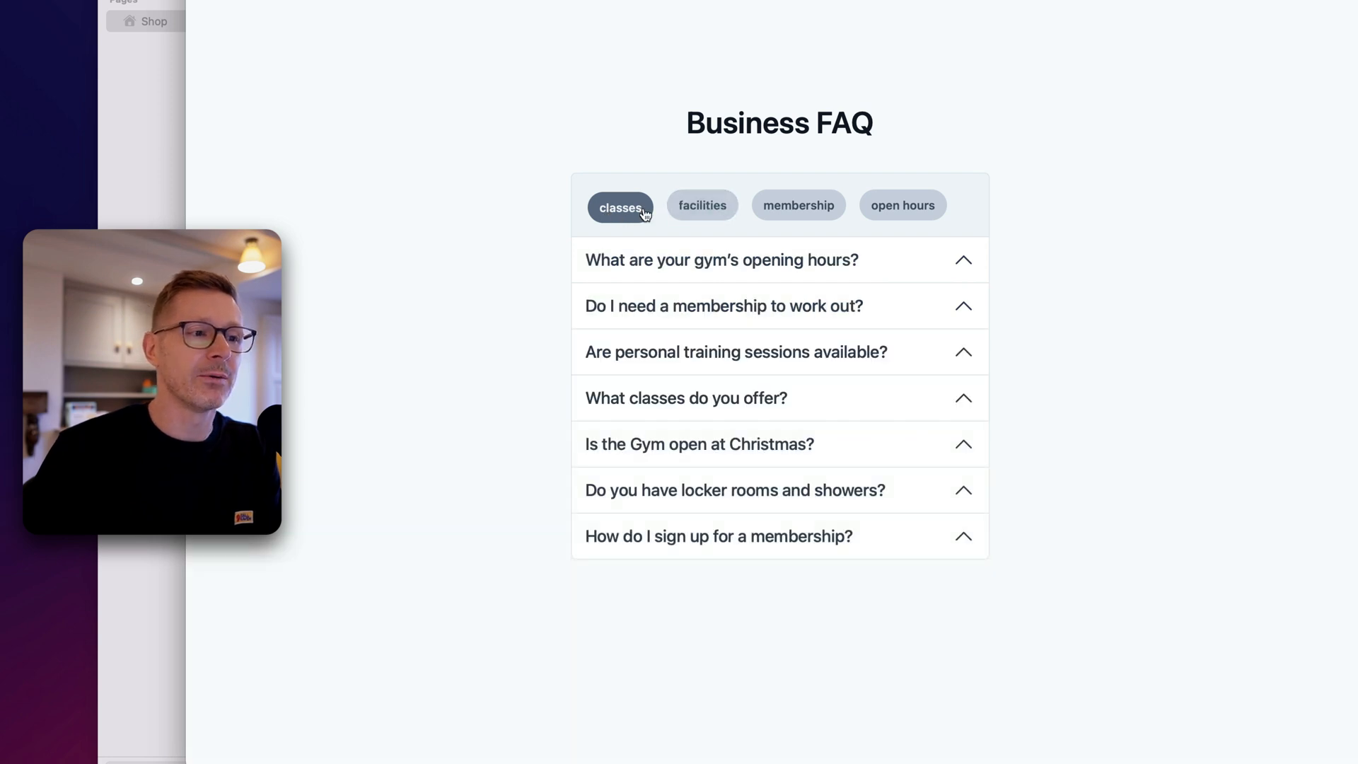
{"action": "left_click", "coordinate": [717, 217]}
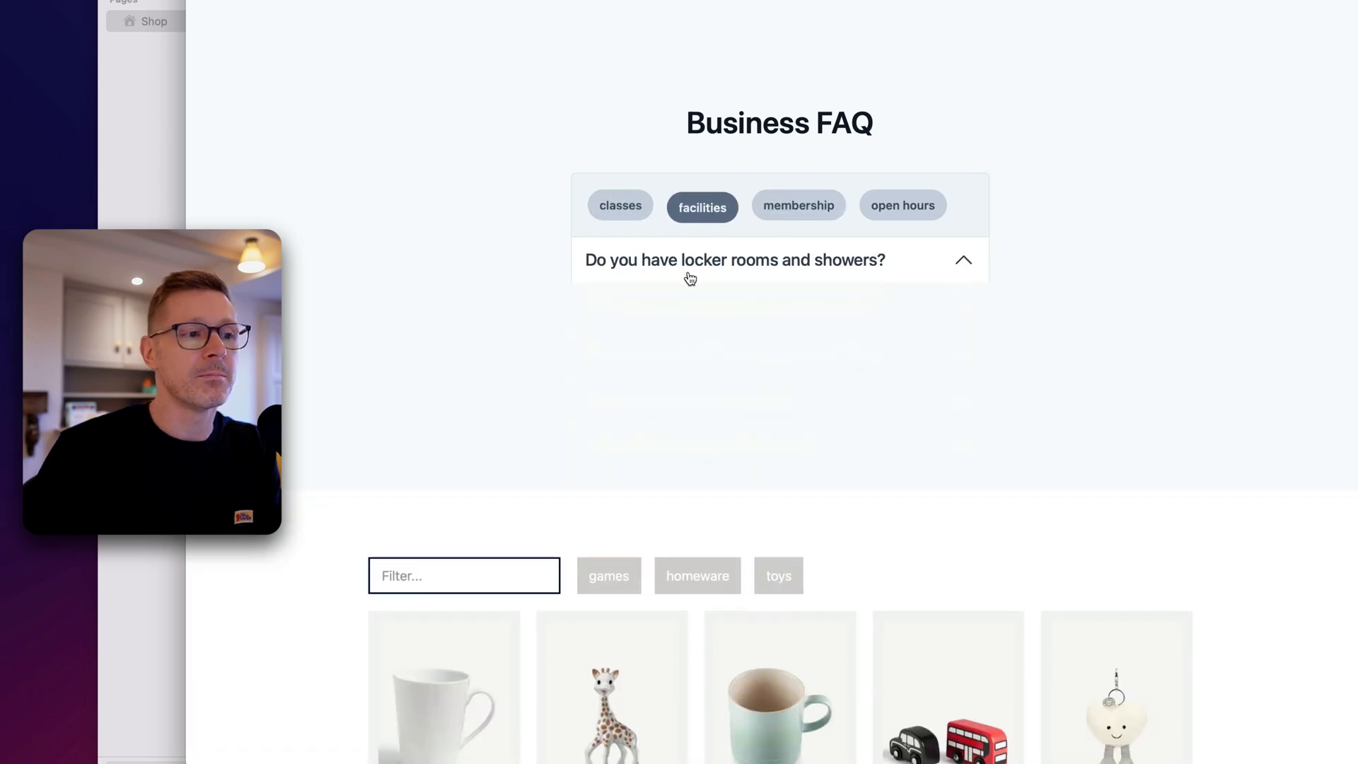
{"action": "left_click", "coordinate": [703, 207]}
{"action": "left_click", "coordinate": [820, 214]}
{"action": "left_click", "coordinate": [824, 214]}
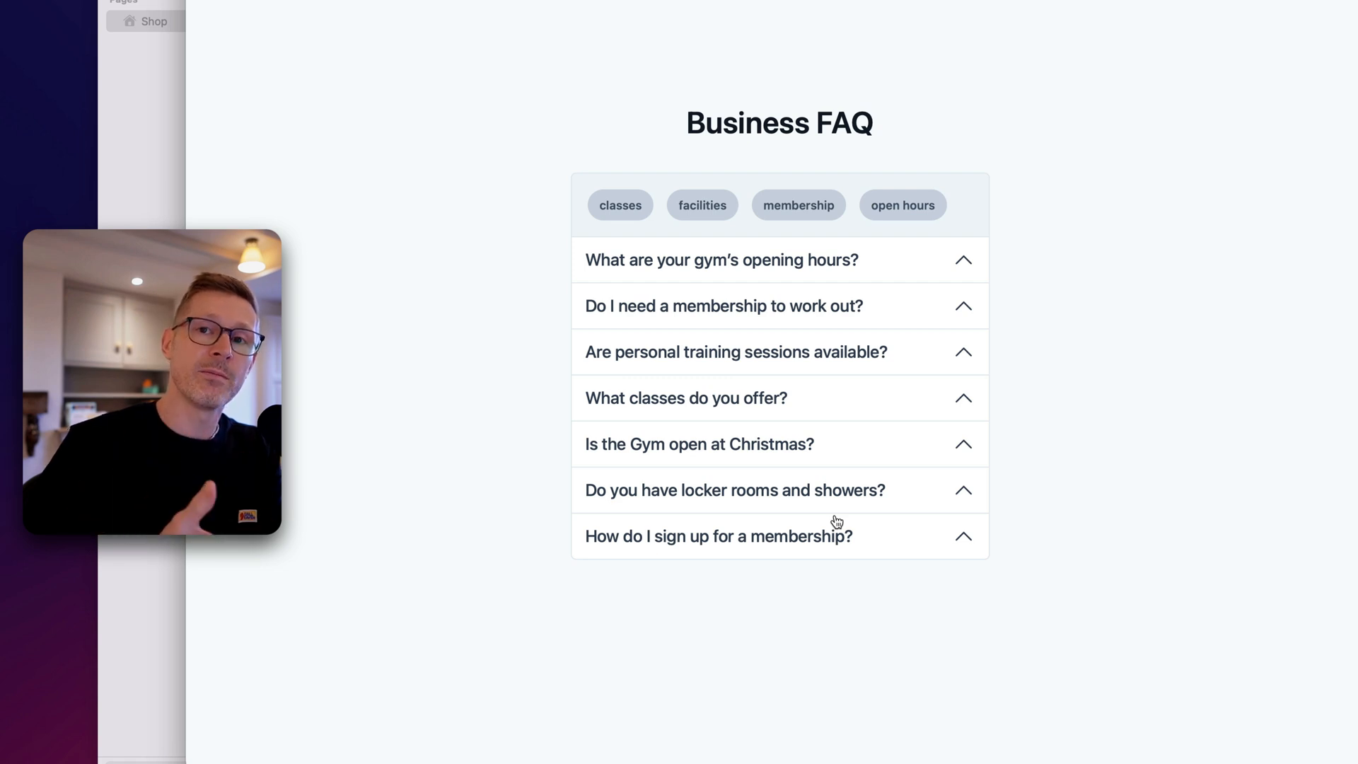
{"action": "left_click", "coordinate": [930, 203]}
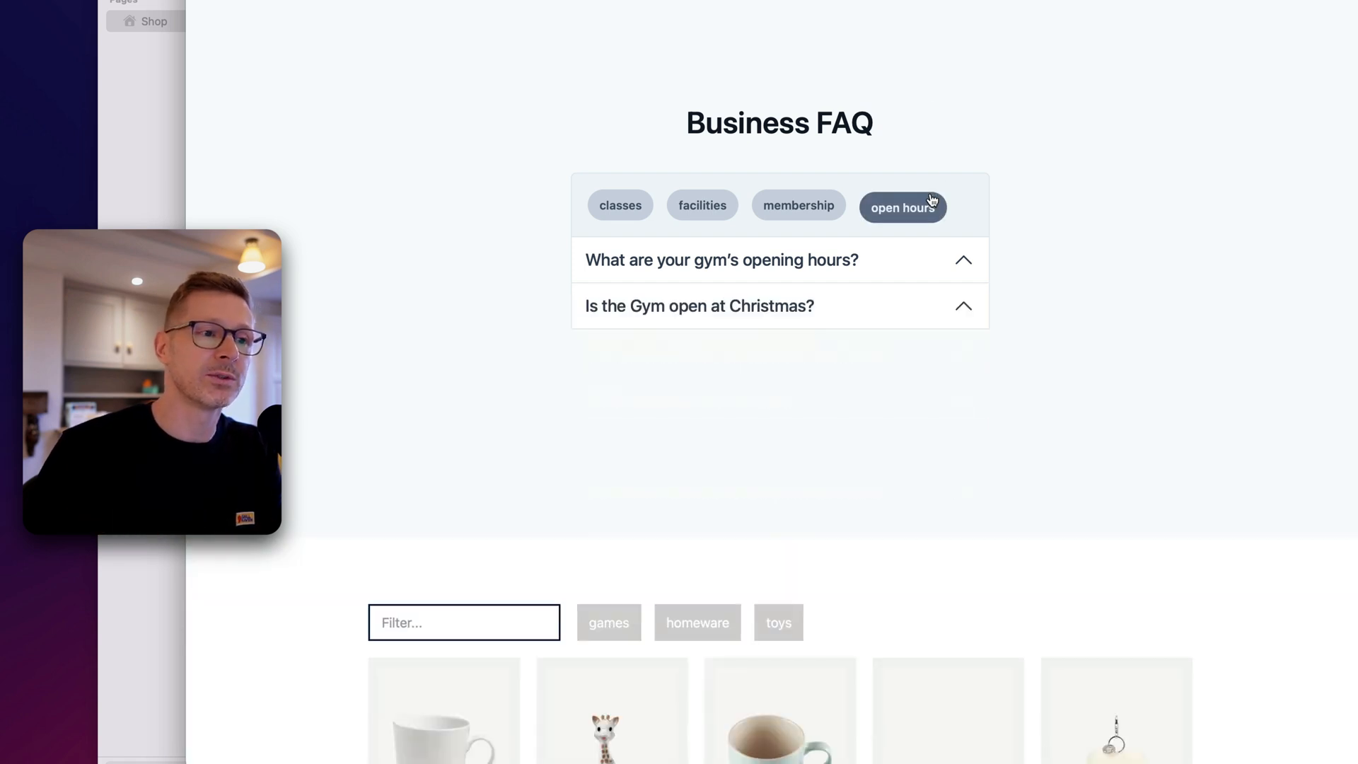
{"action": "left_click", "coordinate": [909, 212]}
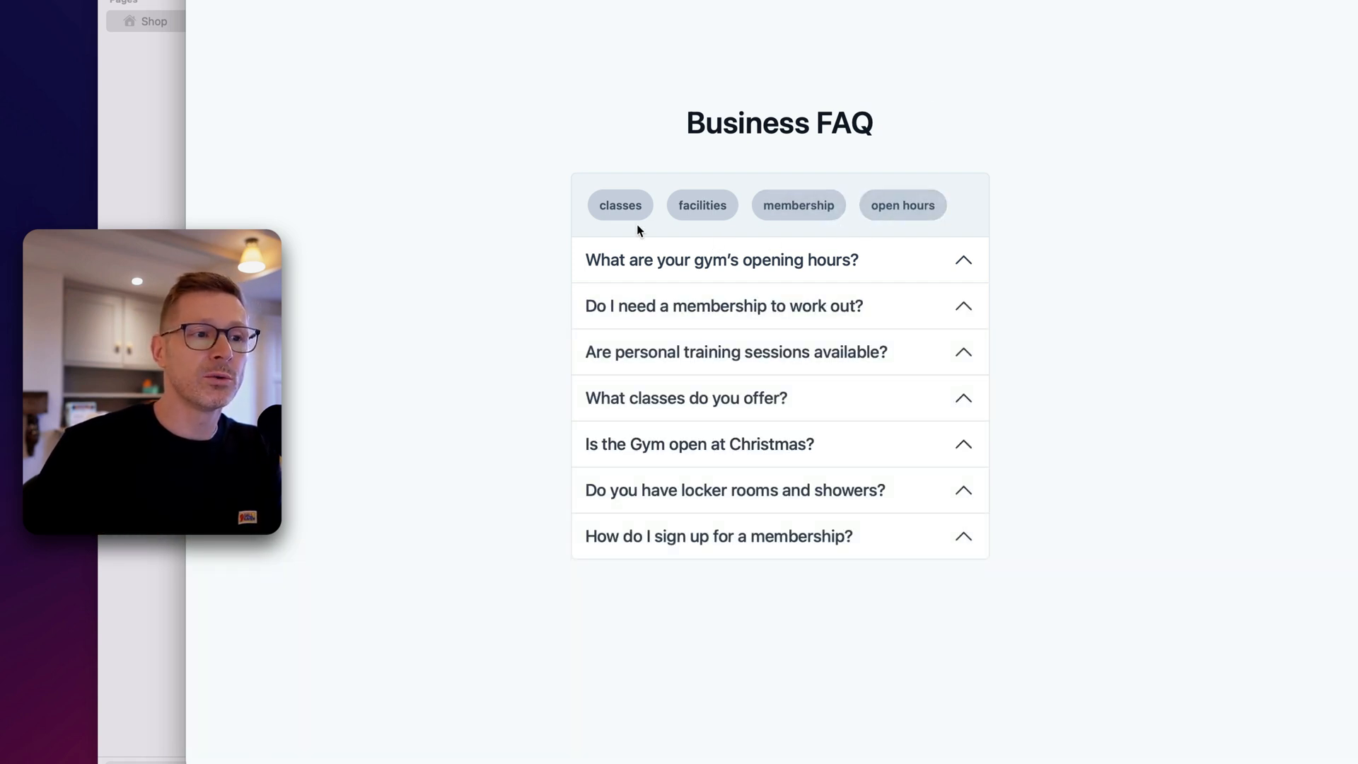
- Filter the FAQ by the membership and open hours tags together, and clear both tags
{"action": "left_click", "coordinate": [798, 214]}
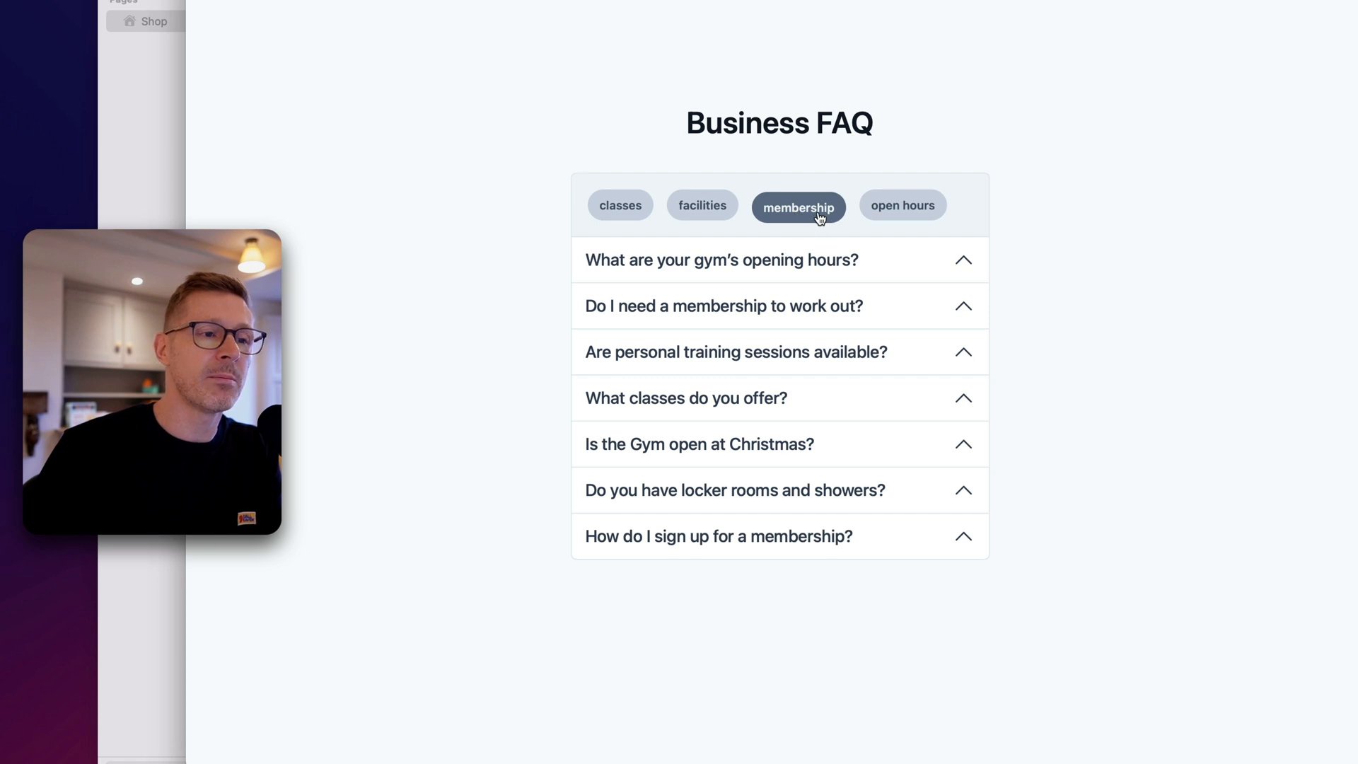
{"action": "left_click", "coordinate": [932, 212]}
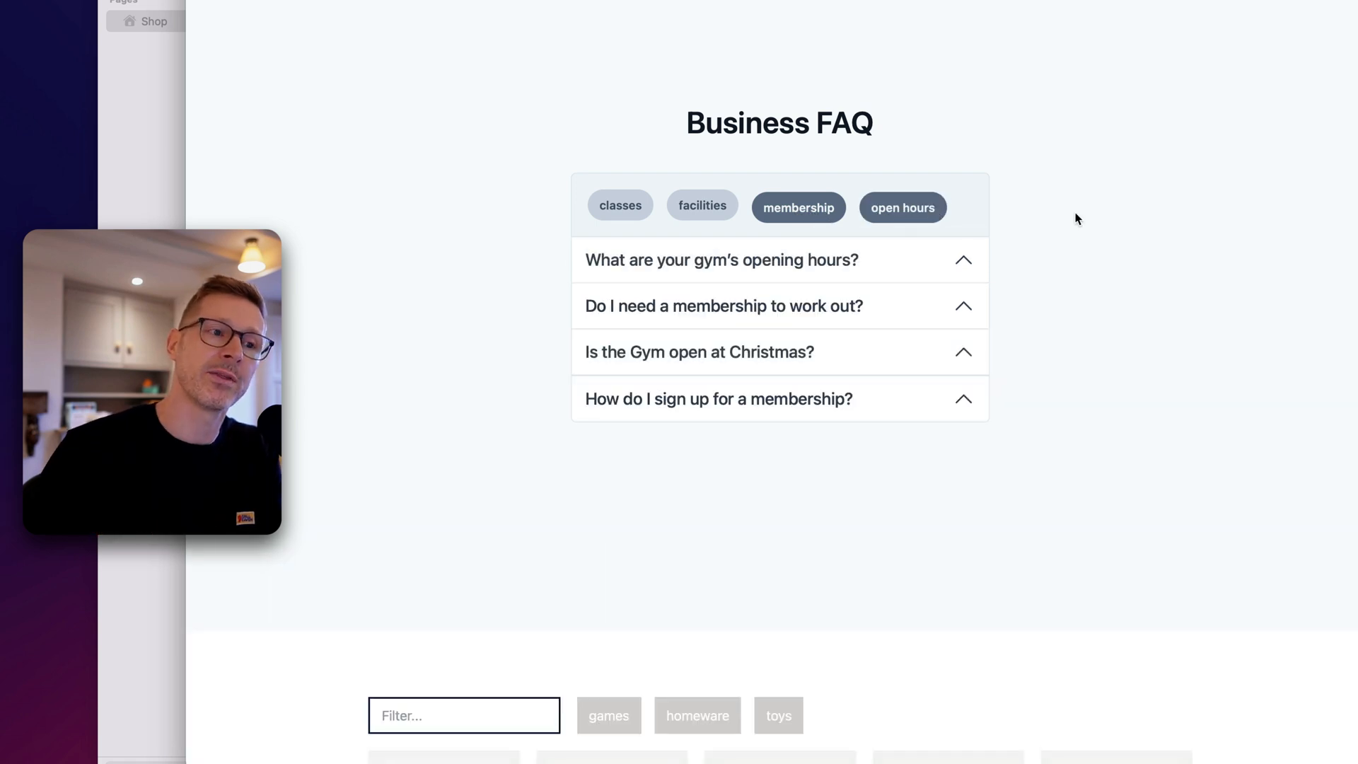
{"action": "left_click", "coordinate": [785, 213]}
{"action": "left_click", "coordinate": [902, 212]}
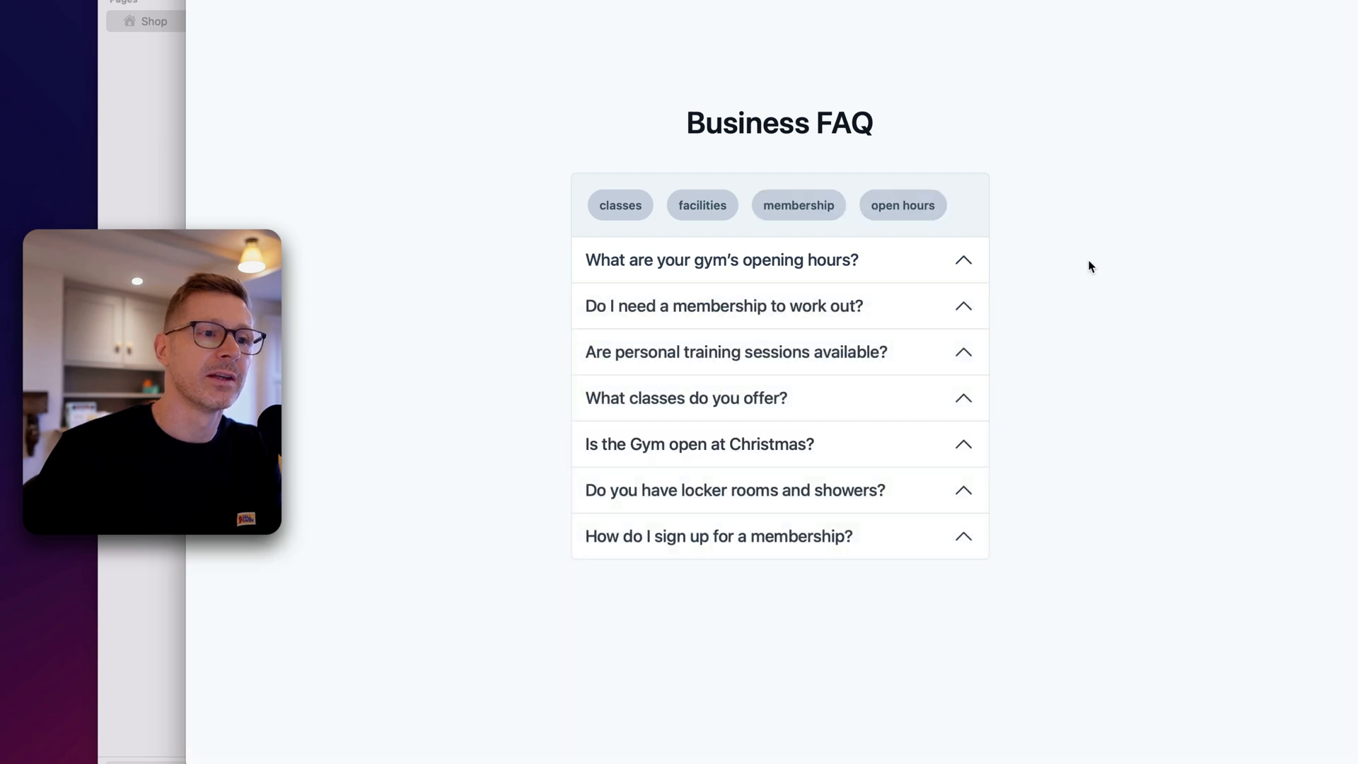
- Look over the shop product grid, filter it by the games tag, and clear that tag
{"action": "scroll", "coordinate": [1089, 275], "scroll_direction": "down", "scroll_amount": 10}
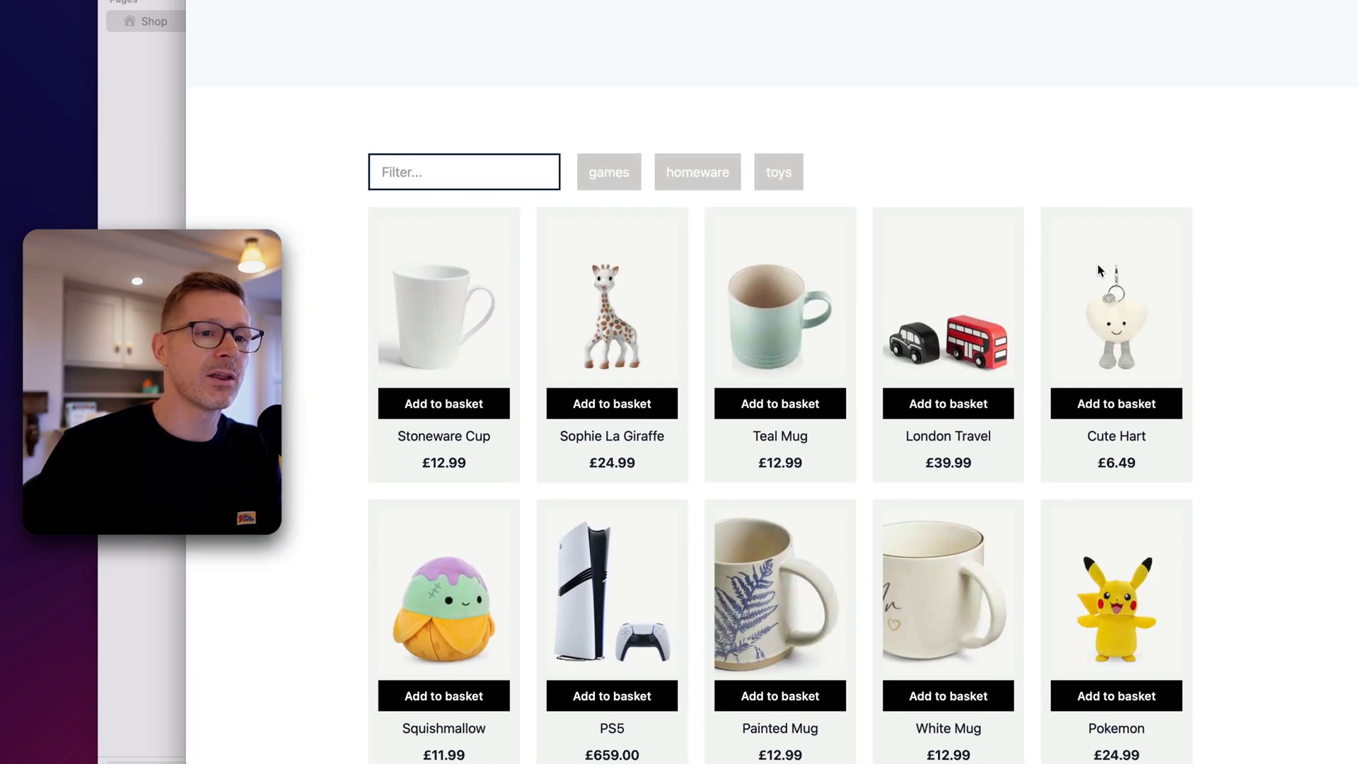
{"action": "scroll", "coordinate": [862, 422], "scroll_direction": "down", "scroll_amount": 5}
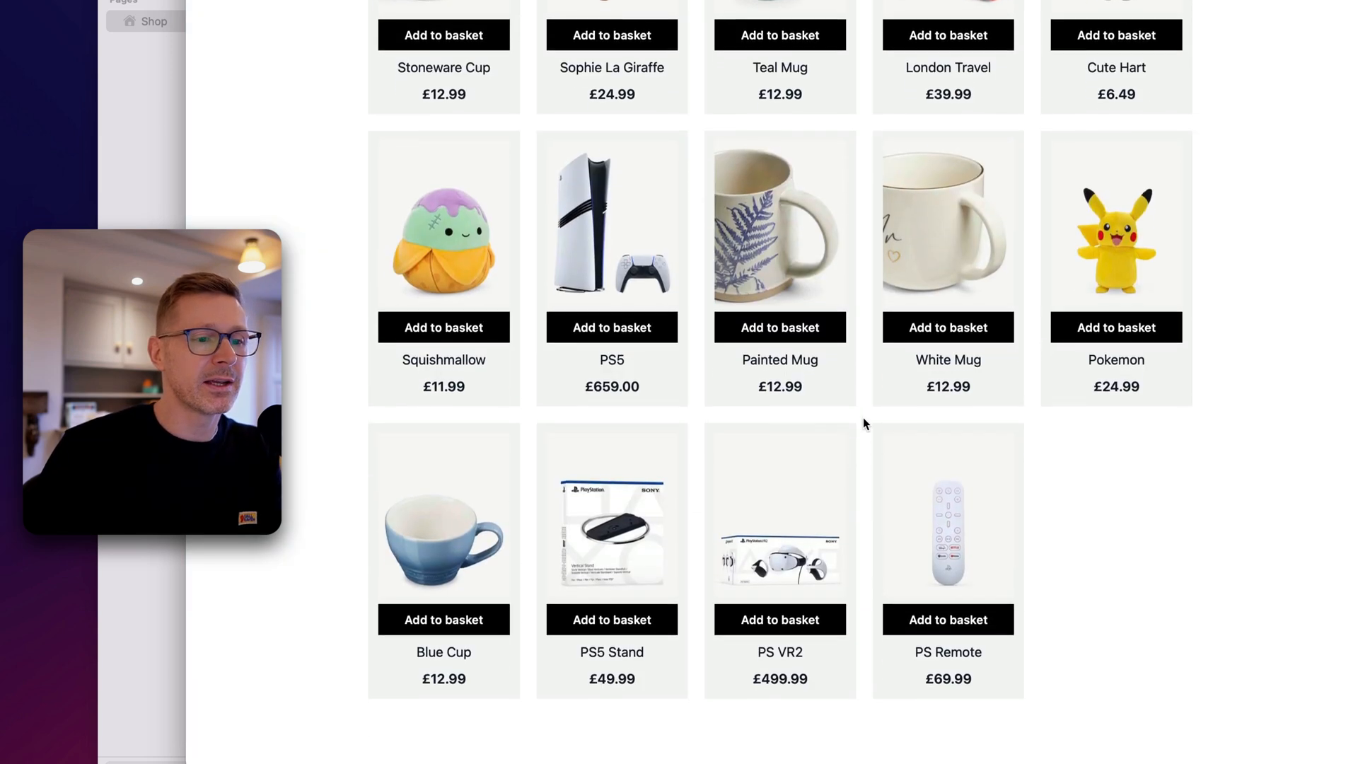
{"action": "scroll", "coordinate": [863, 423], "scroll_direction": "up", "scroll_amount": 4}
{"action": "scroll", "coordinate": [863, 418], "scroll_direction": "up", "scroll_amount": 3}
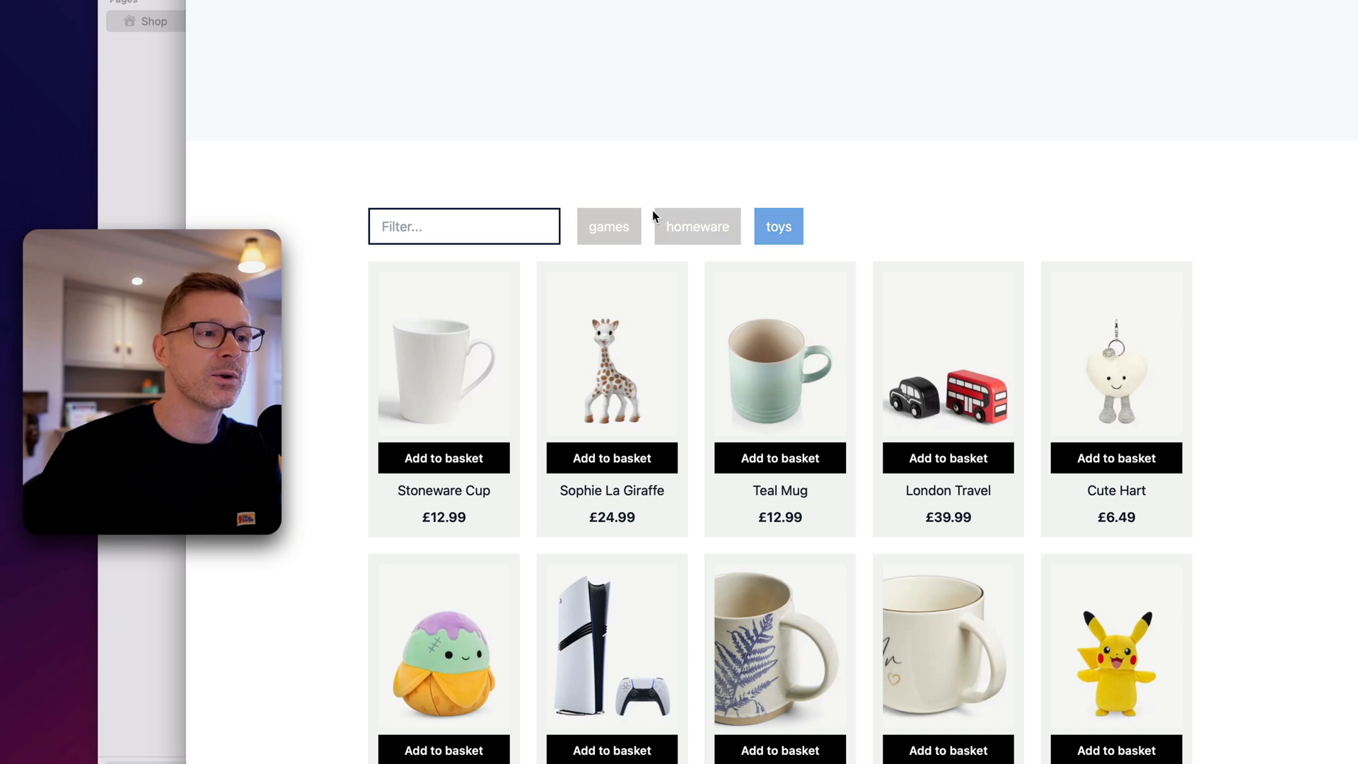
{"action": "left_click", "coordinate": [628, 228]}
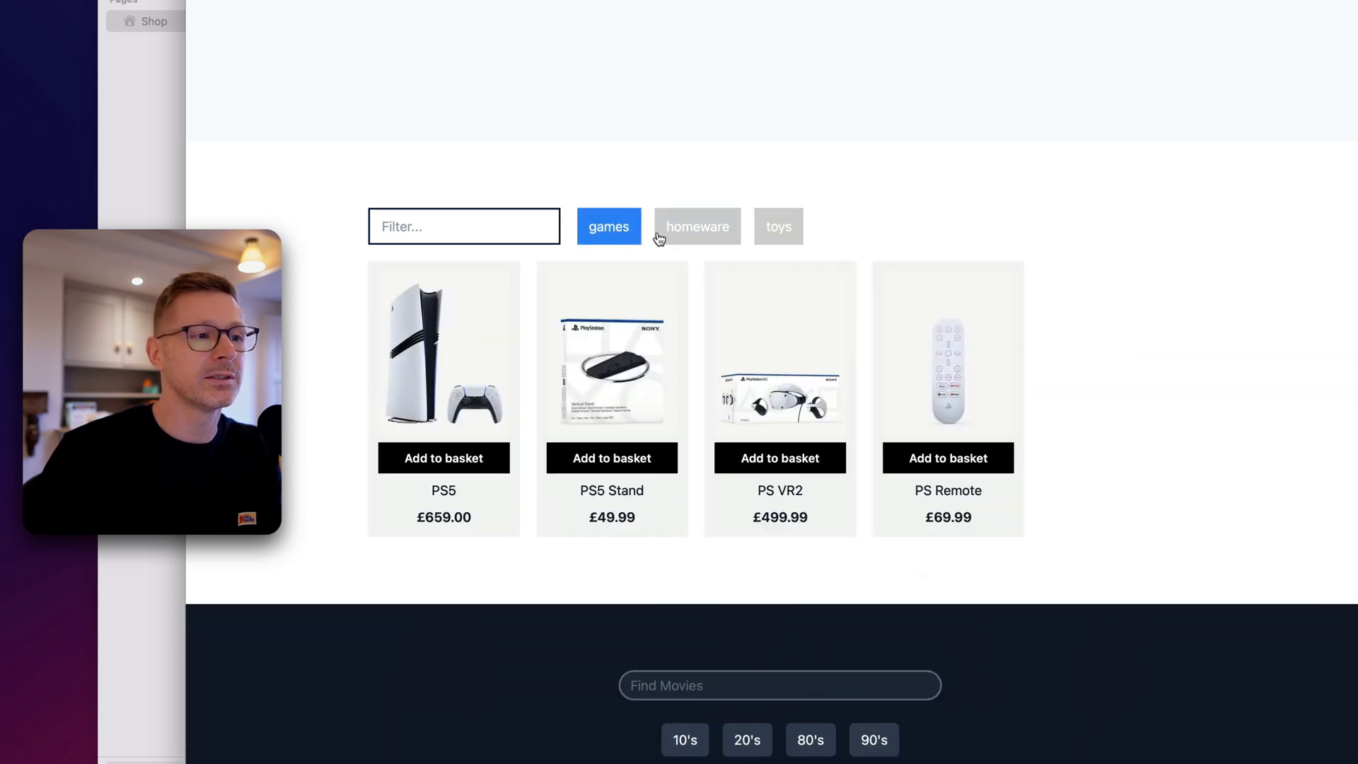
{"action": "left_click", "coordinate": [630, 223]}
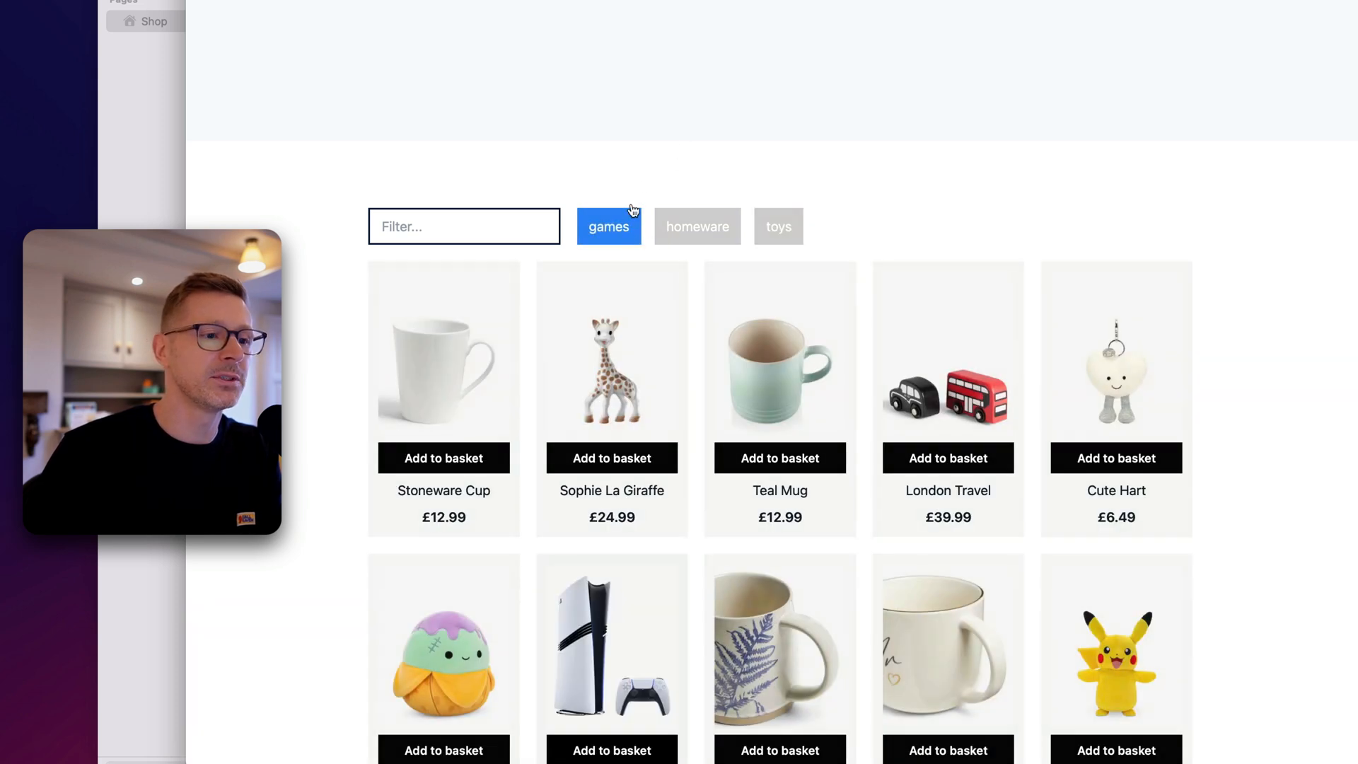
- Filter the products by homeware and toys together, and remove homeware so only the toys tag is active
{"action": "left_click", "coordinate": [723, 225]}
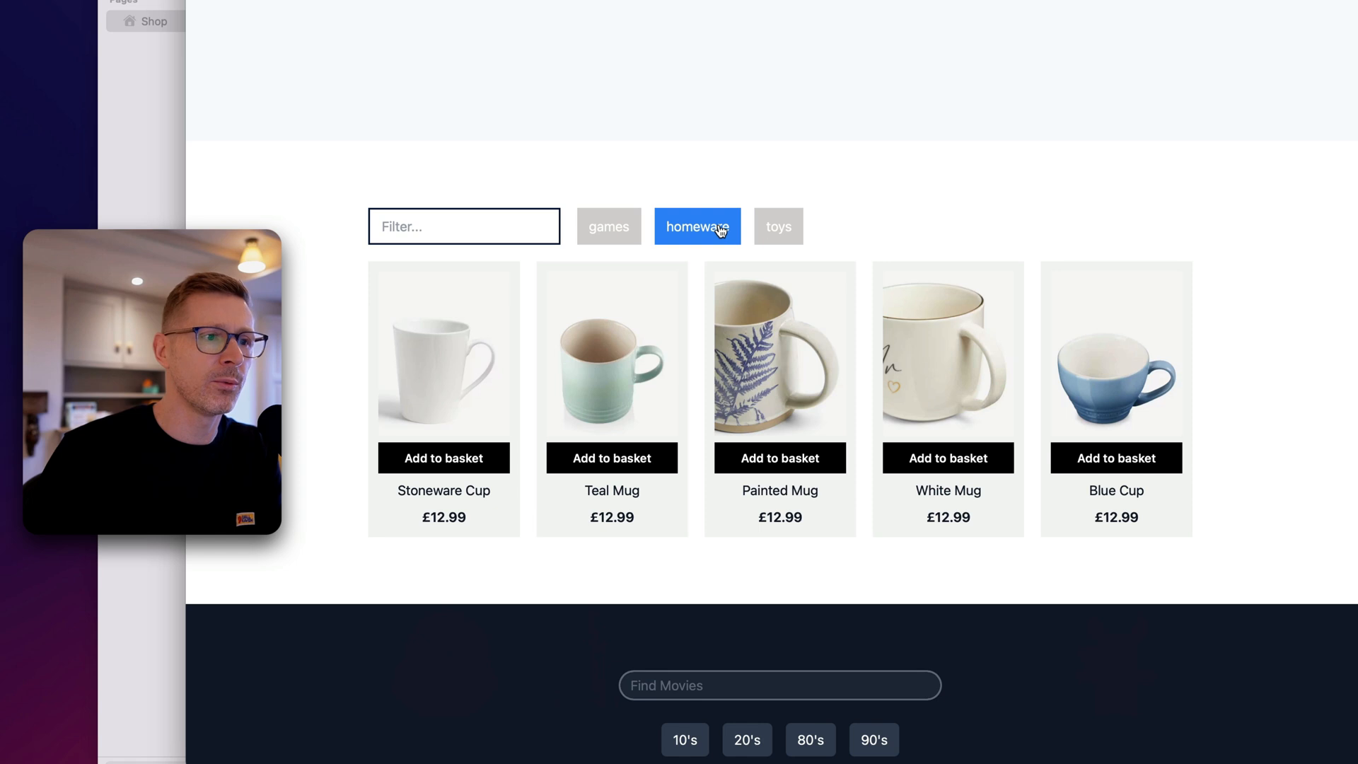
{"action": "left_click", "coordinate": [779, 227]}
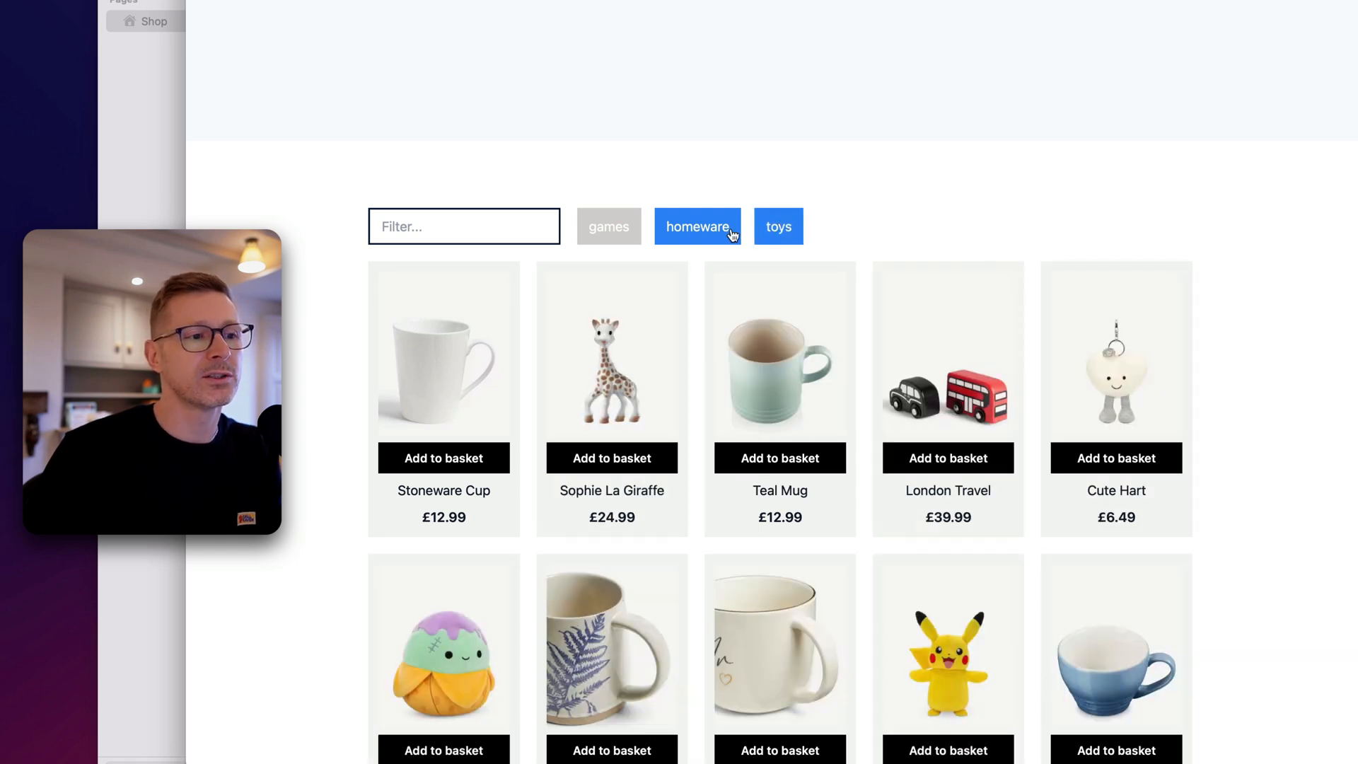
{"action": "left_click", "coordinate": [692, 241]}
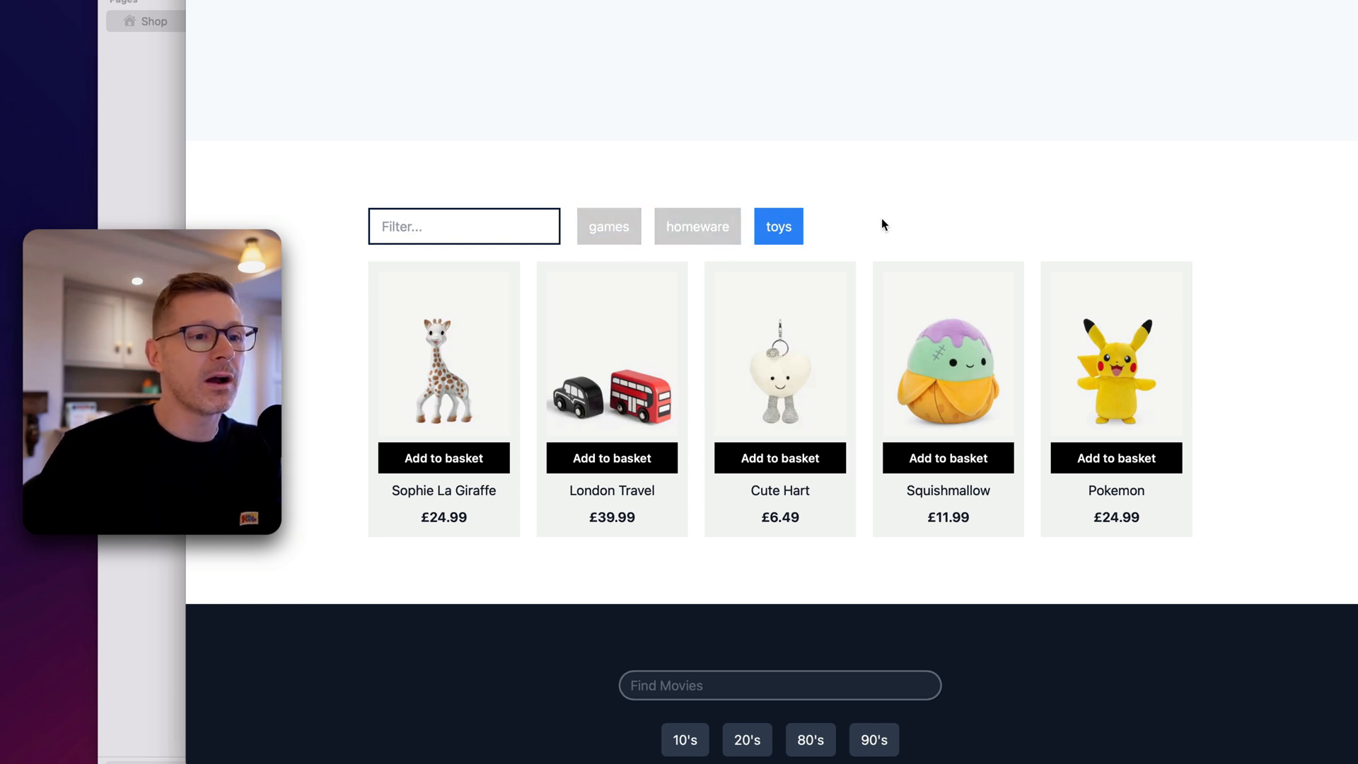
- Search within the toys products for "pok", and clear both the search text and the toys tag
{"action": "left_click", "coordinate": [477, 212]}
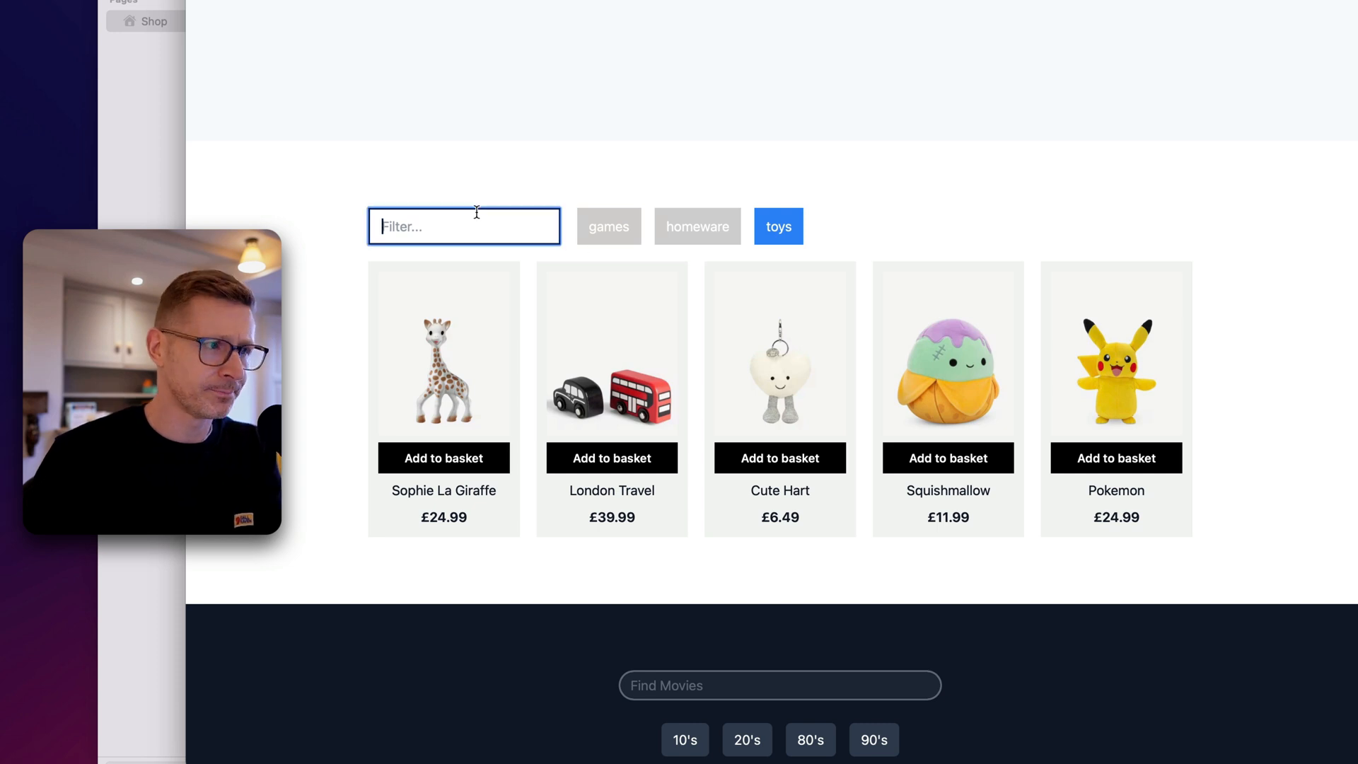
{"action": "type", "text": "pok"}
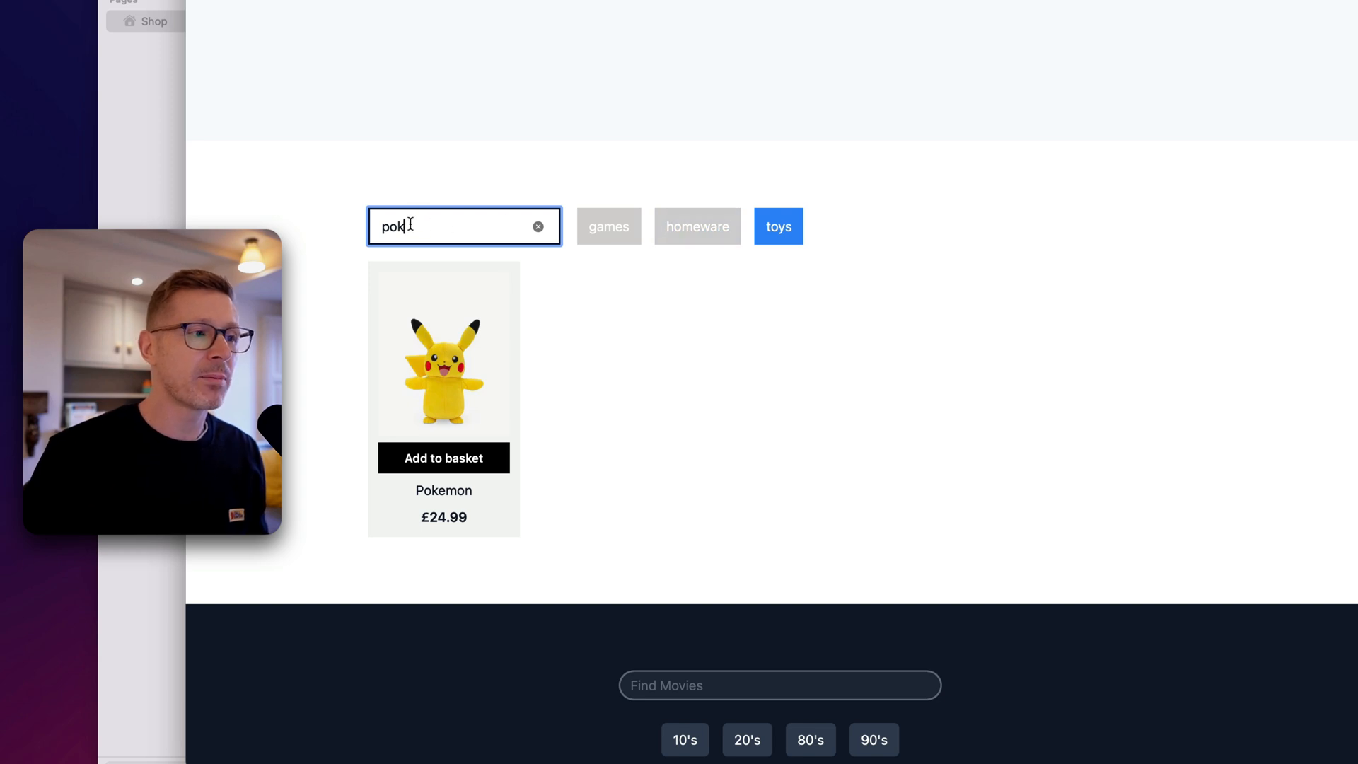
{"action": "key", "text": "BackSpace"}
{"action": "left_click", "coordinate": [778, 226]}
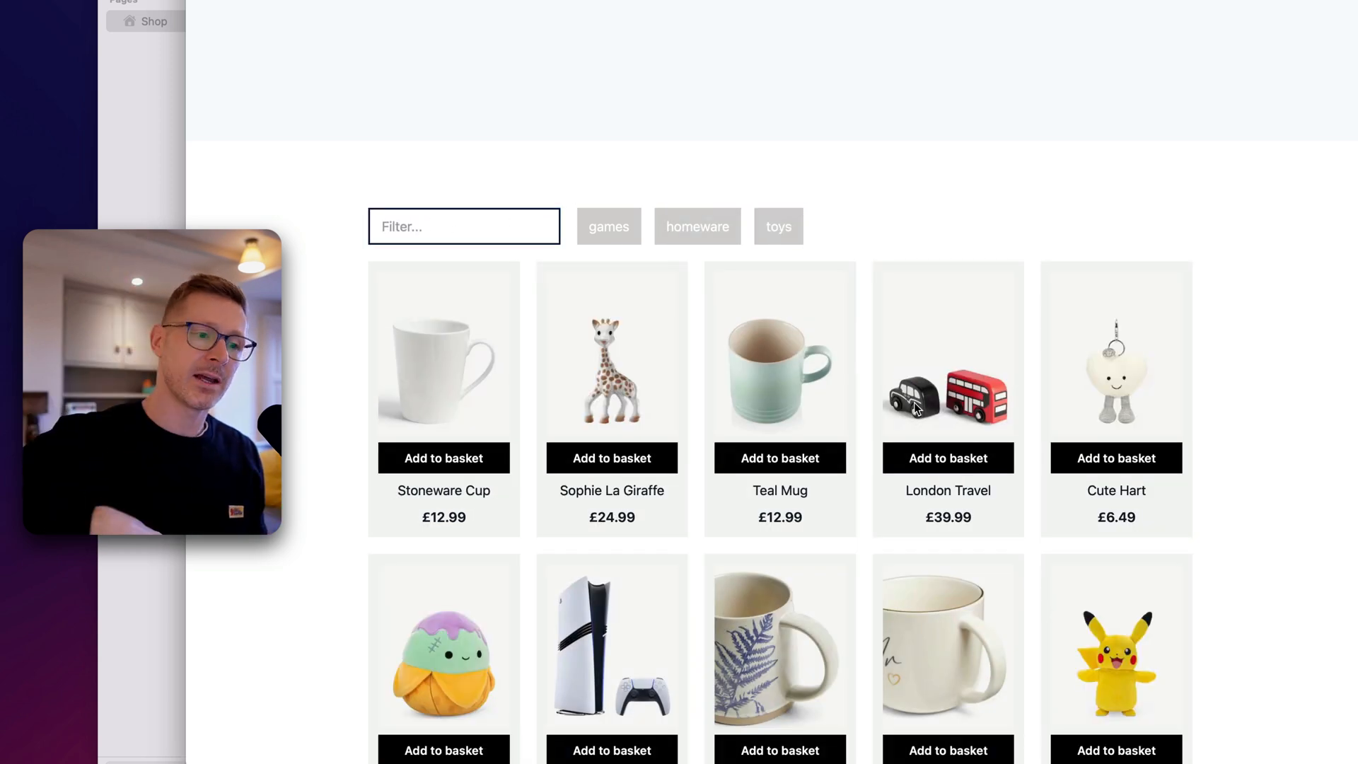
- Review the full product grid and toggle the homeware tag and the games tag on and off
{"action": "scroll", "coordinate": [915, 409], "scroll_direction": "down", "scroll_amount": 10}
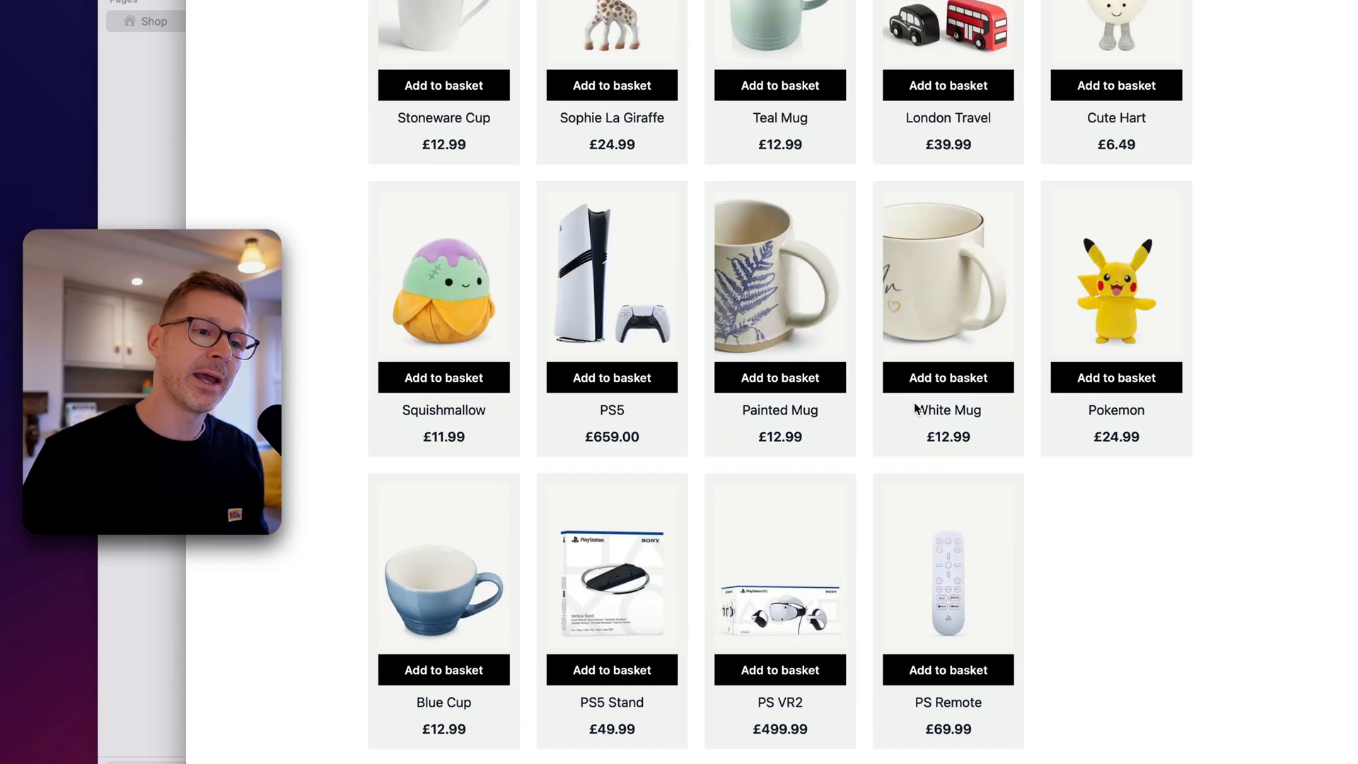
{"action": "scroll", "coordinate": [915, 406], "scroll_direction": "up", "scroll_amount": 8}
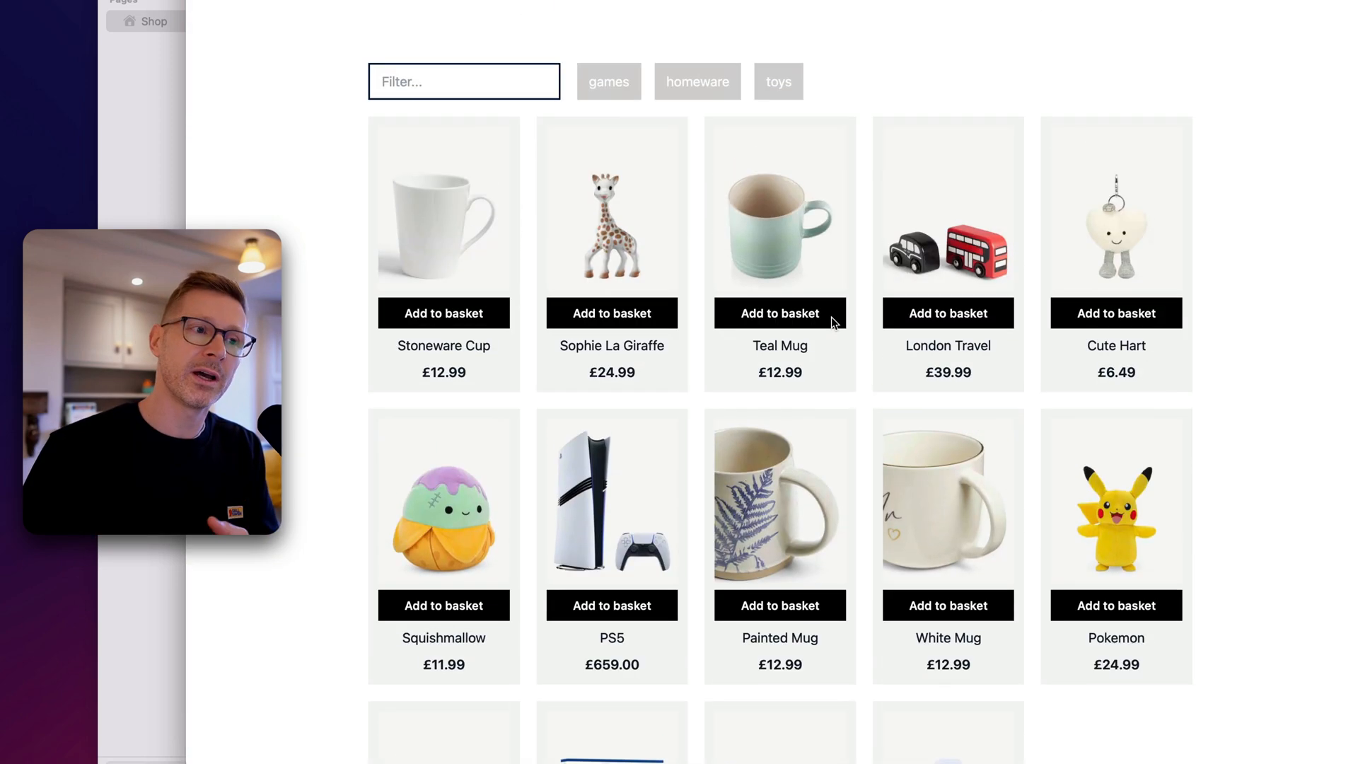
{"action": "scroll", "coordinate": [832, 319], "scroll_direction": "up", "scroll_amount": 2}
{"action": "left_click", "coordinate": [695, 203]}
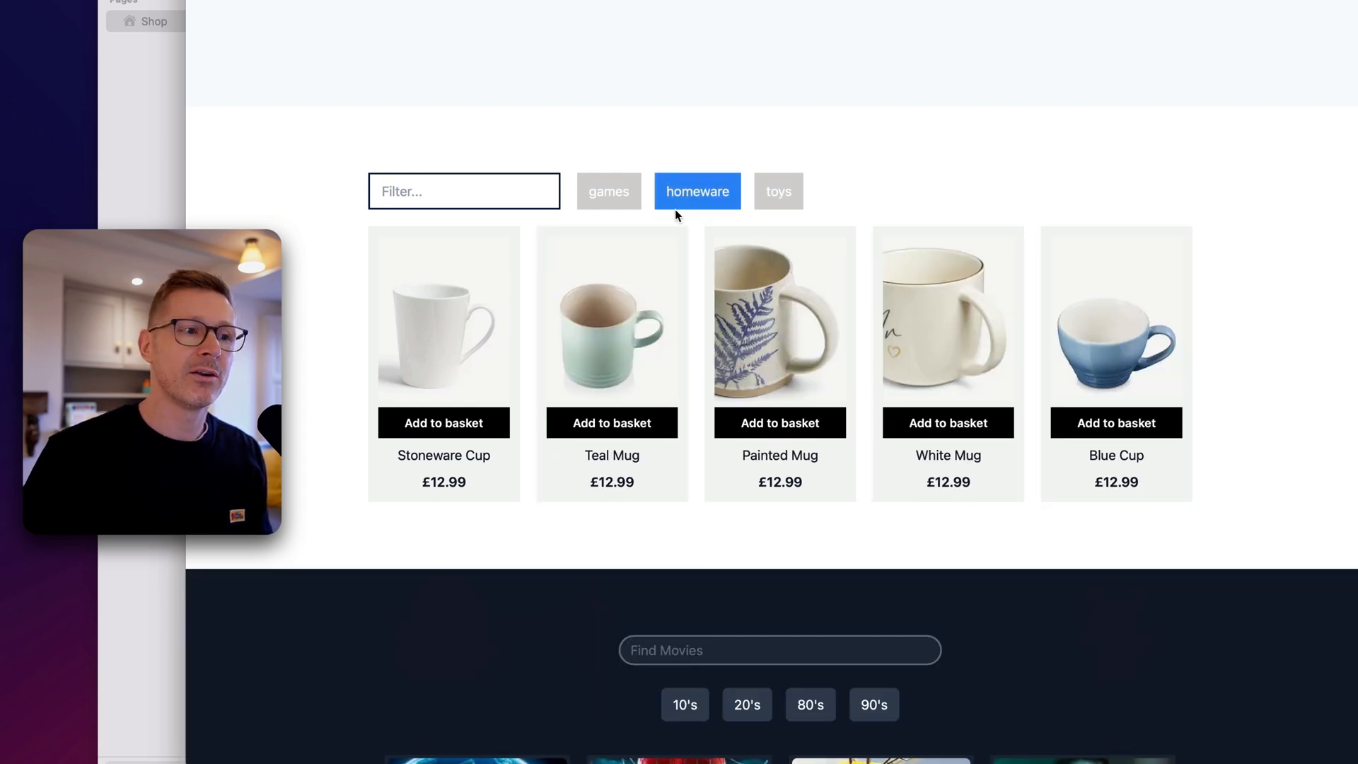
{"action": "left_click", "coordinate": [675, 206]}
{"action": "left_click", "coordinate": [612, 202]}
{"action": "left_click", "coordinate": [610, 202]}
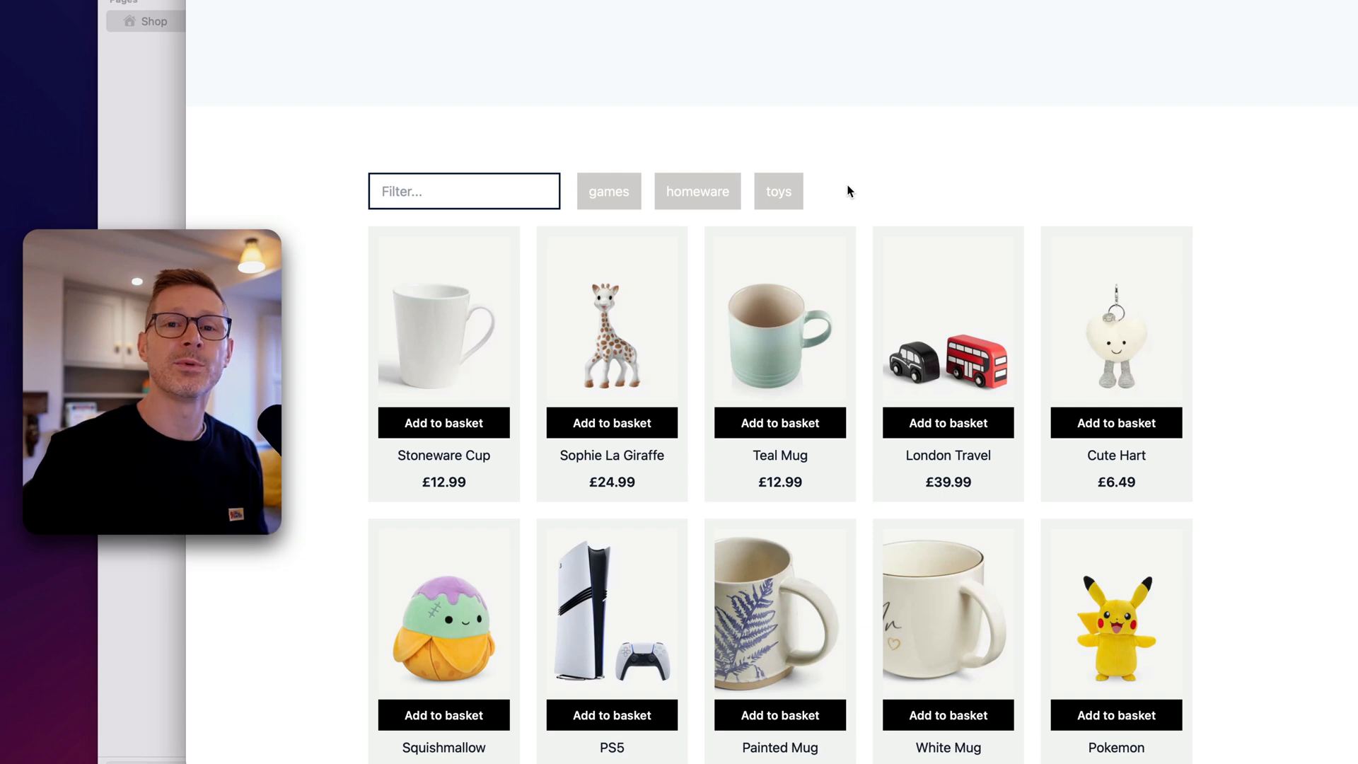
- Go to the movie section, search the movies for "john", and clear the search text
{"action": "scroll", "coordinate": [849, 191], "scroll_direction": "down", "scroll_amount": 15}
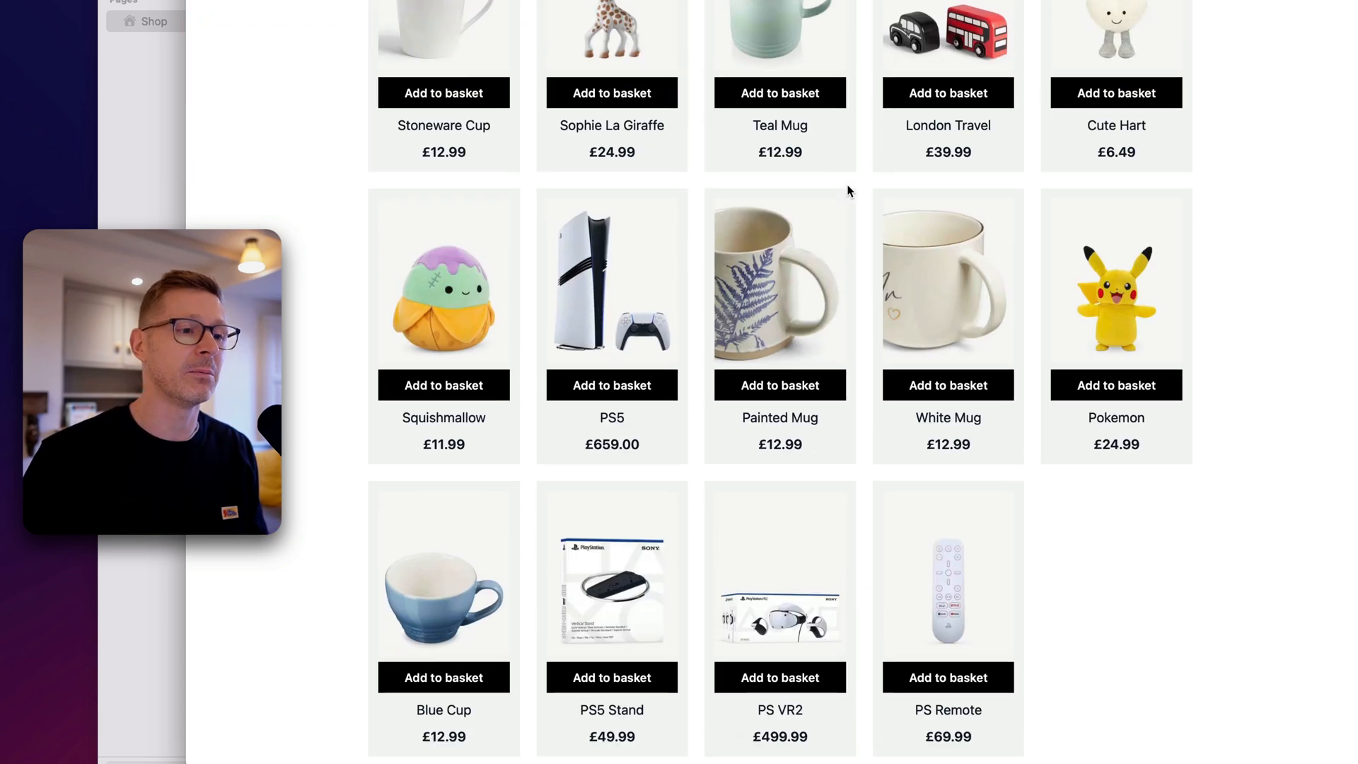
{"action": "scroll", "coordinate": [847, 185], "scroll_direction": "down", "scroll_amount": 2}
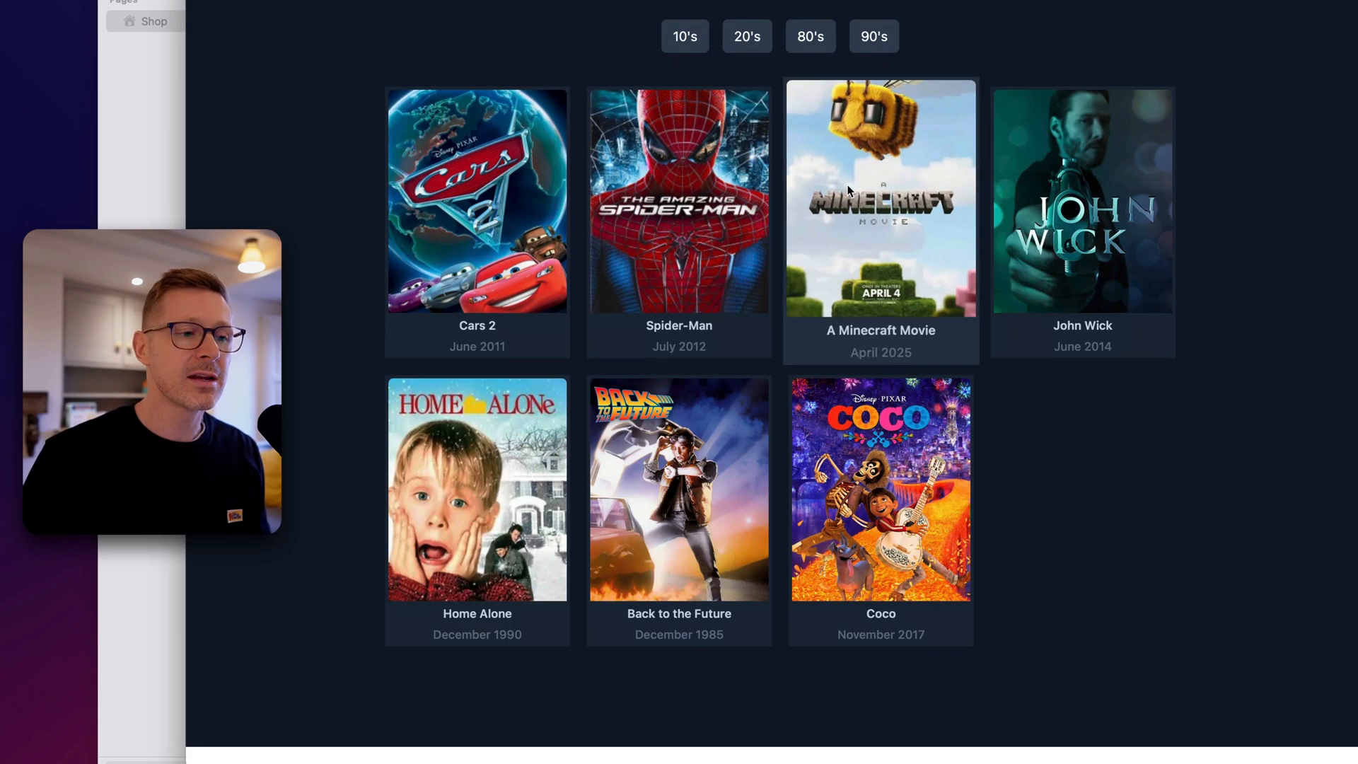
{"action": "scroll", "coordinate": [847, 185], "scroll_direction": "up", "scroll_amount": 1}
{"action": "scroll", "coordinate": [1012, 150], "scroll_direction": "up", "scroll_amount": 1}
{"action": "scroll", "coordinate": [1012, 150], "scroll_direction": "down", "scroll_amount": 1}
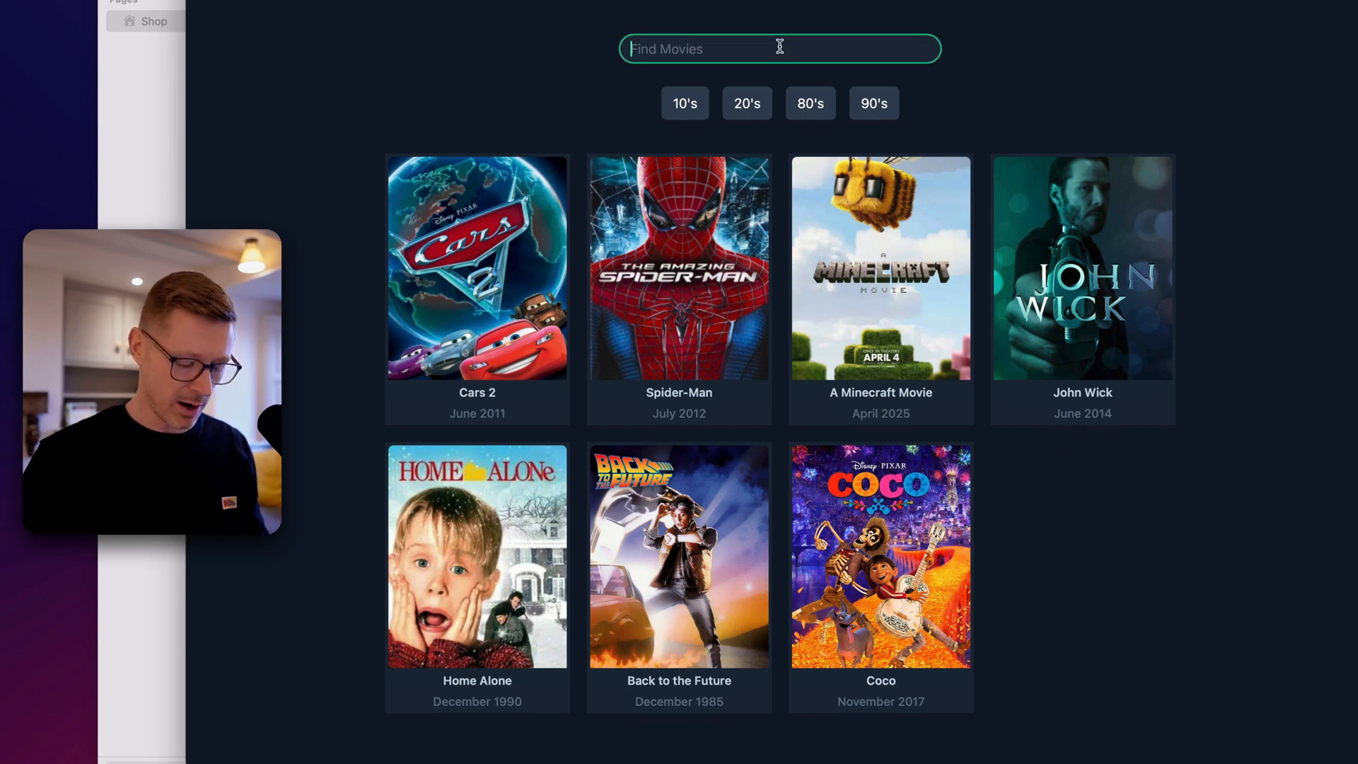
{"action": "type", "text": "john"}
{"action": "key", "text": "BackSpace"}
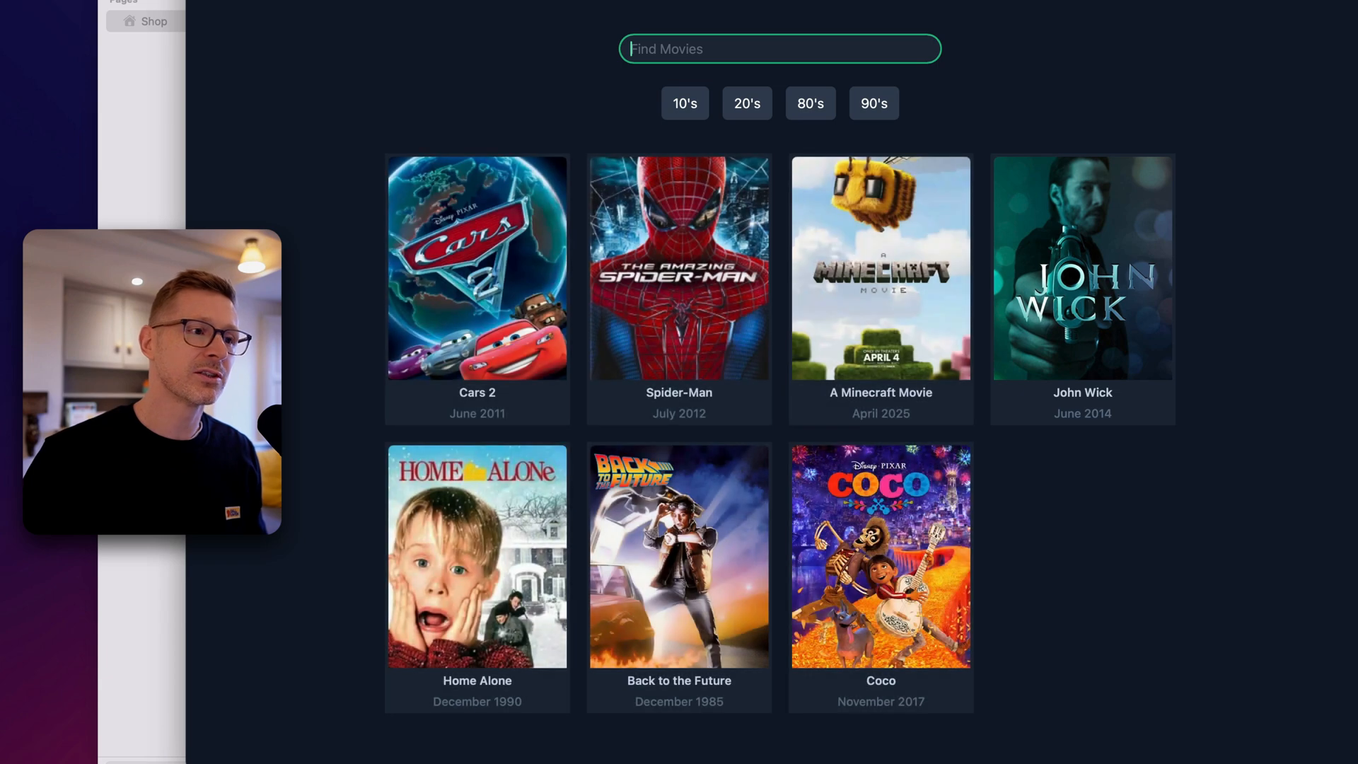
- Search the movies for "car" and for "2011", emptying the search text after each
{"action": "type", "text": "car"}
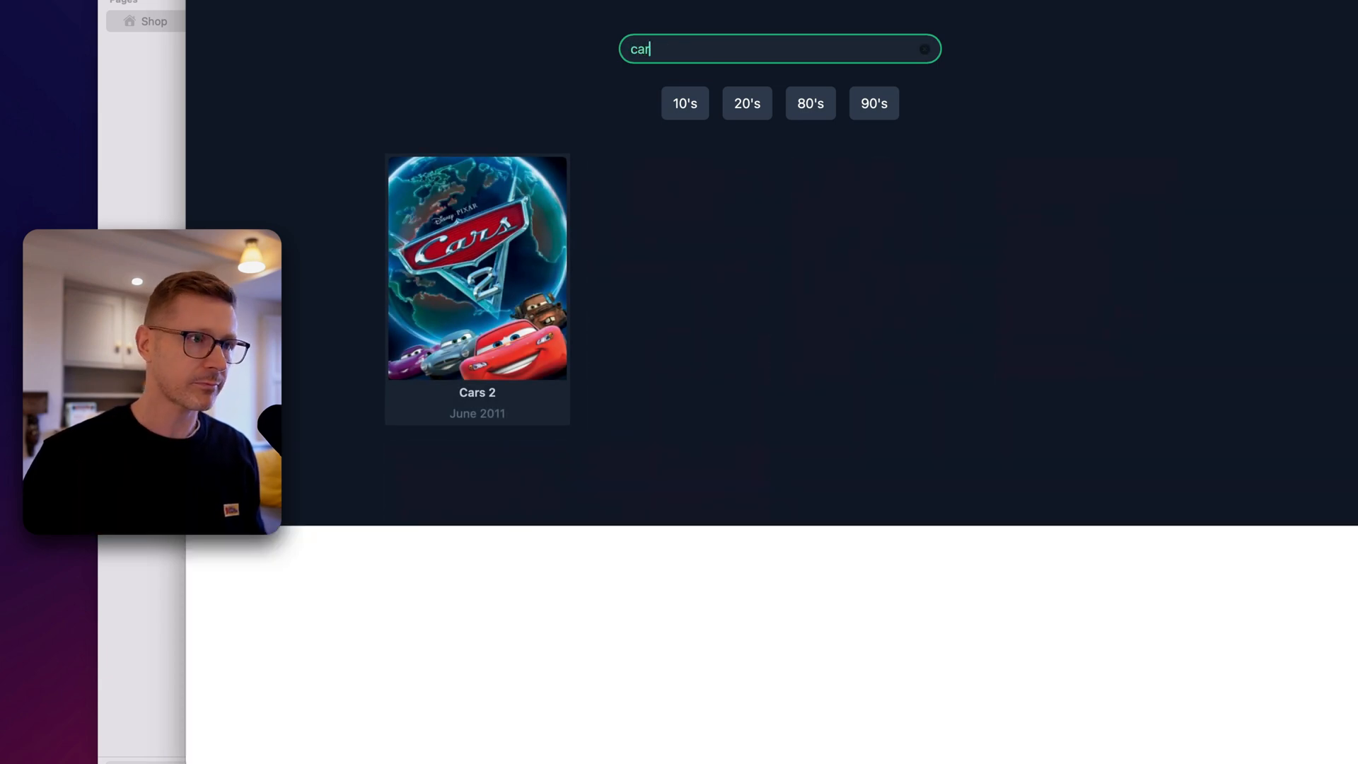
{"action": "key", "text": "BackSpace"}
{"action": "key", "text": "BackSpace"}
{"action": "key", "text": "BackSpace"}
{"action": "type", "text": "2011"}
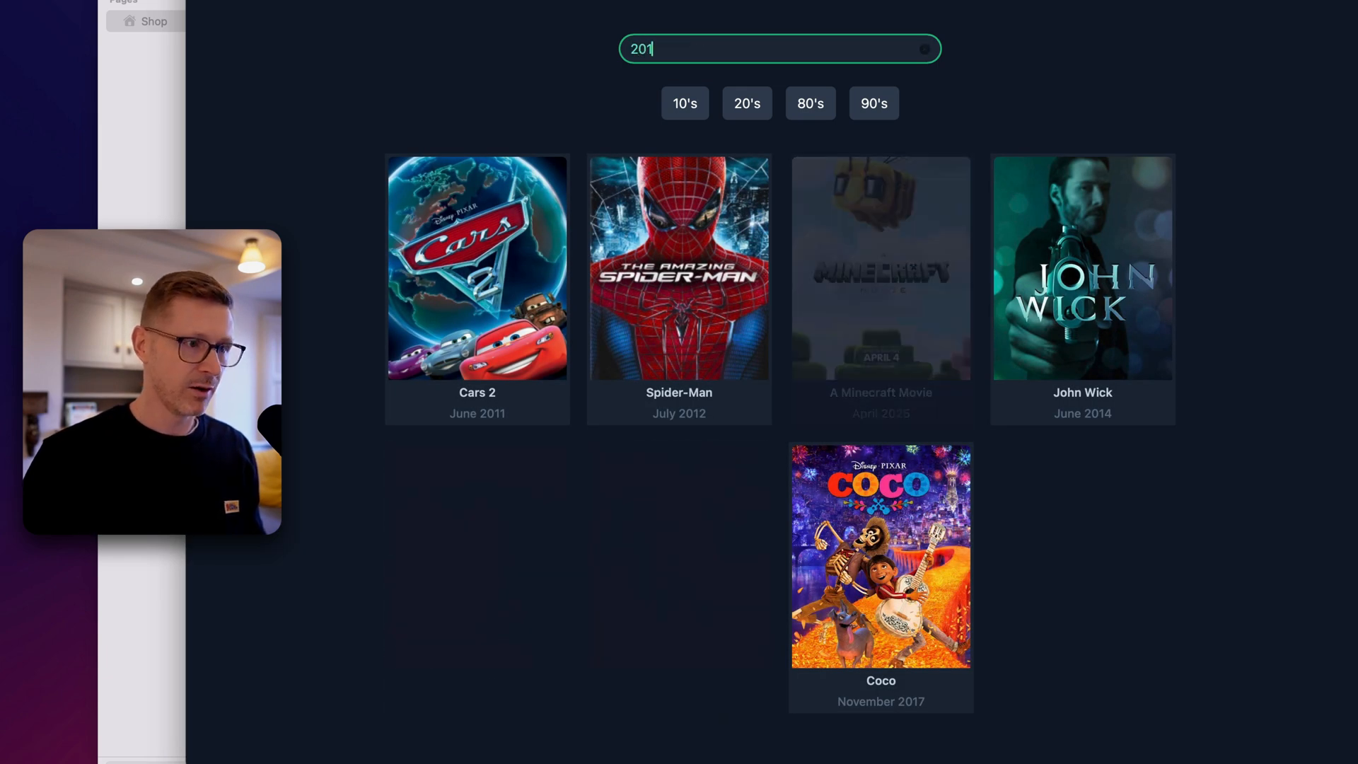
{"action": "key", "text": "BackSpace"}
{"action": "key", "text": "BackSpace"}
{"action": "key", "text": "BackSpace"}
{"action": "key", "text": "BackSpace"}
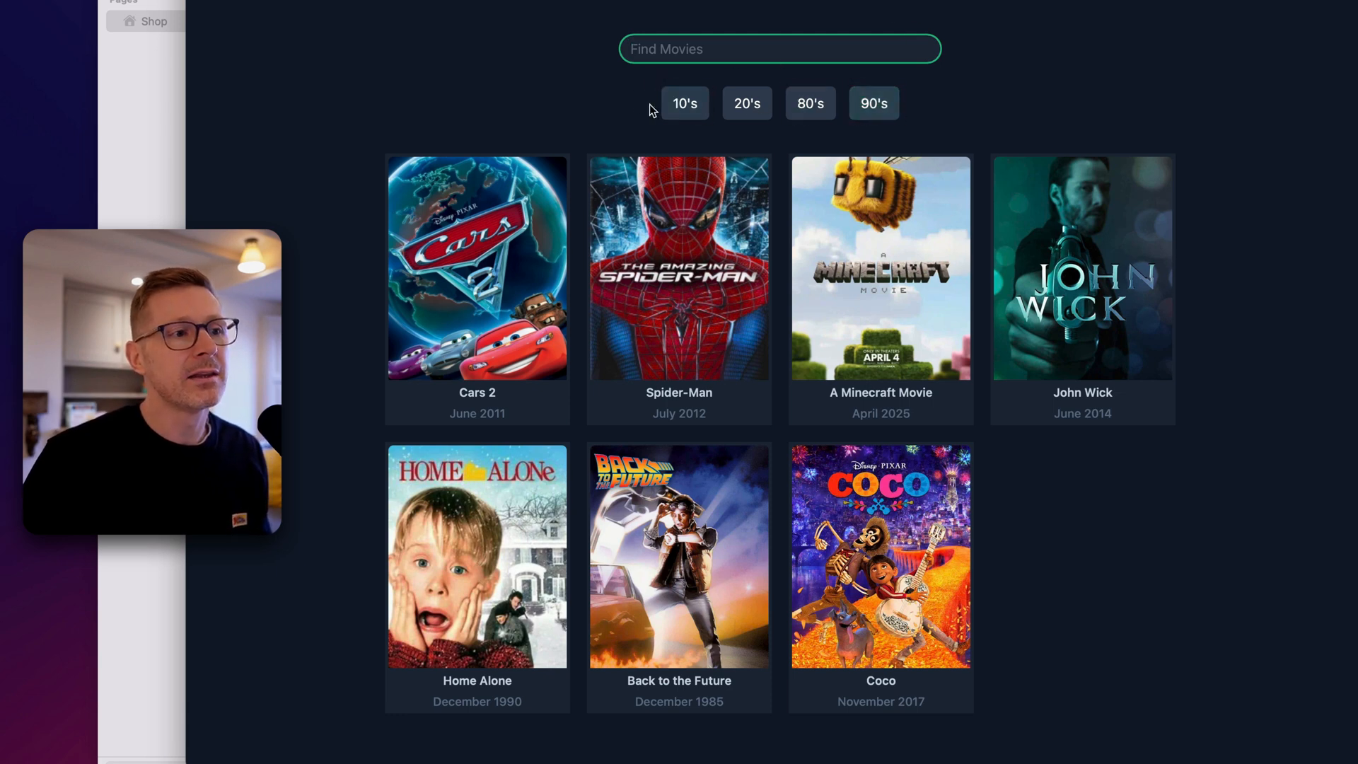
- Filter the movies by the 10's tag and the 20's tag in turn, and clear the 20's filter
{"action": "left_click", "coordinate": [688, 109]}
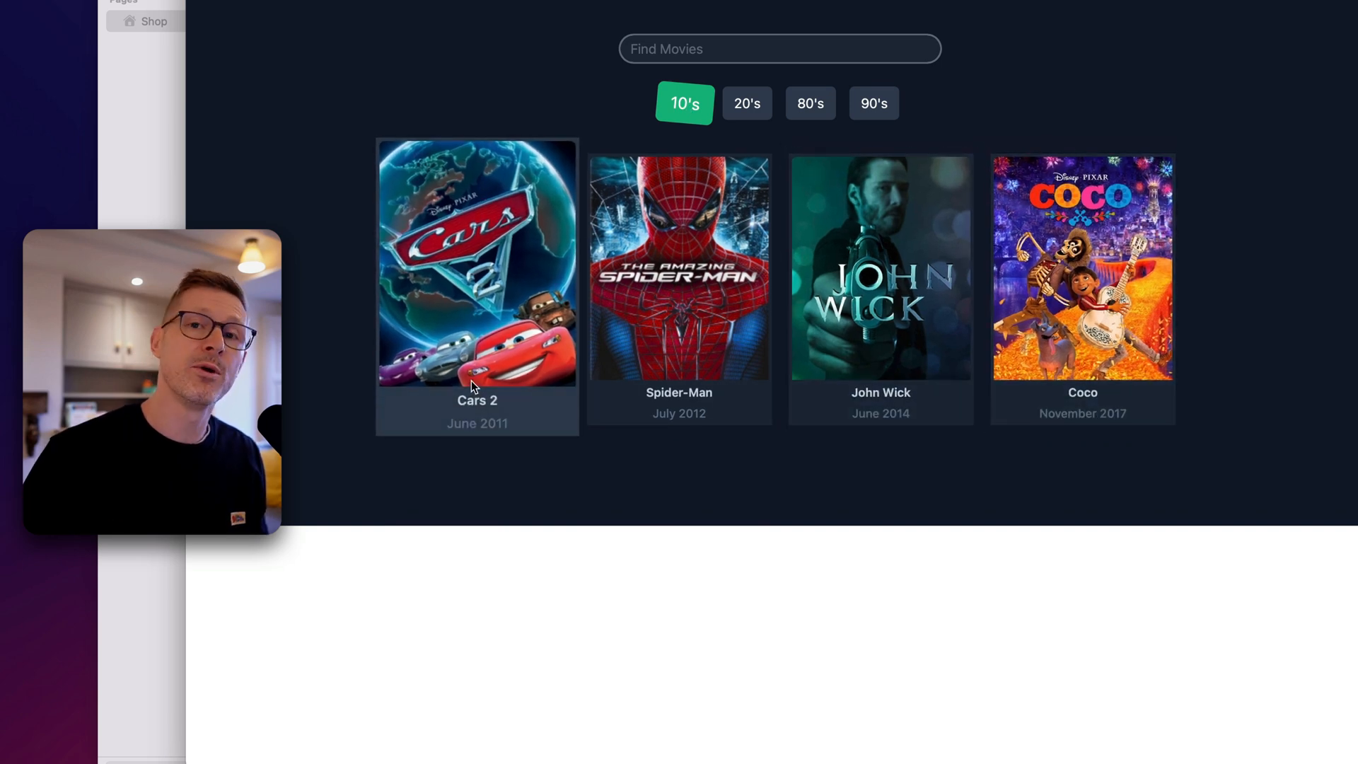
{"action": "left_click", "coordinate": [746, 110]}
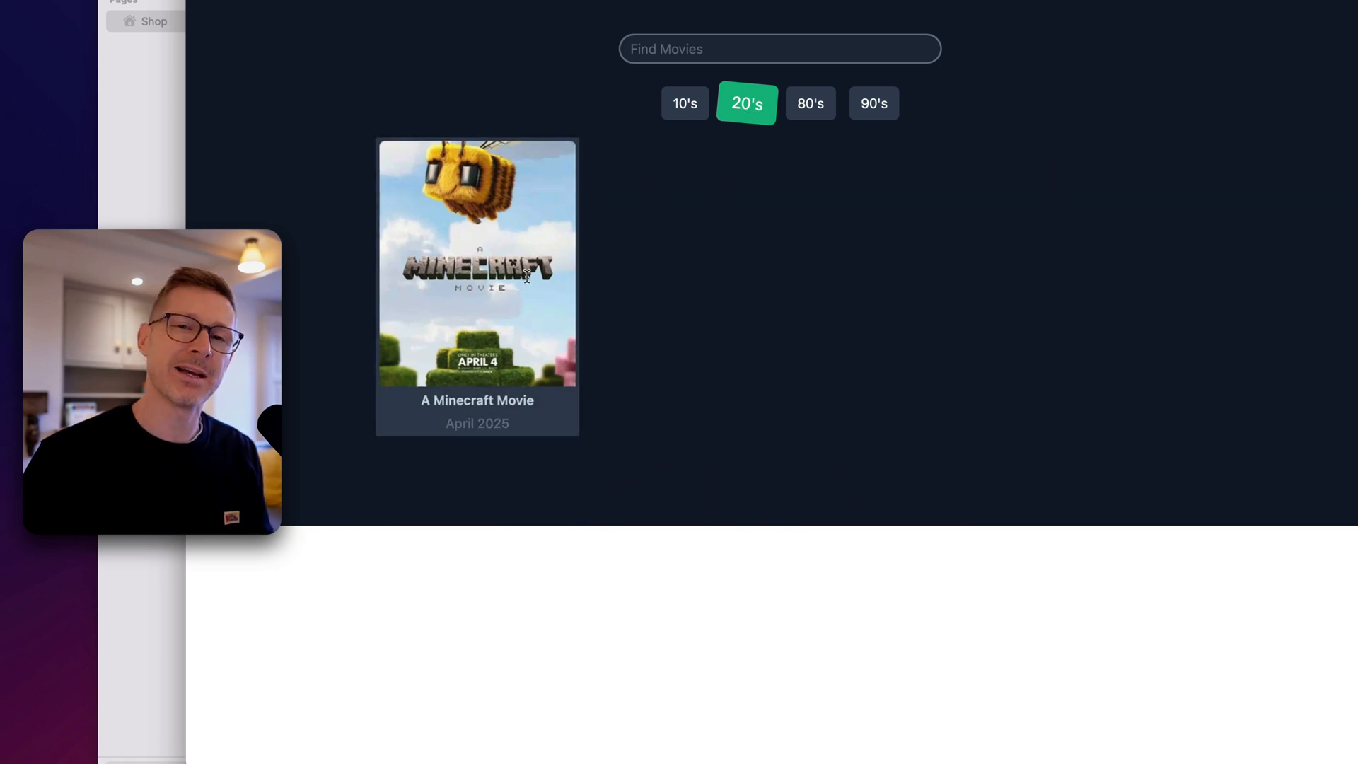
{"action": "left_click", "coordinate": [740, 122]}
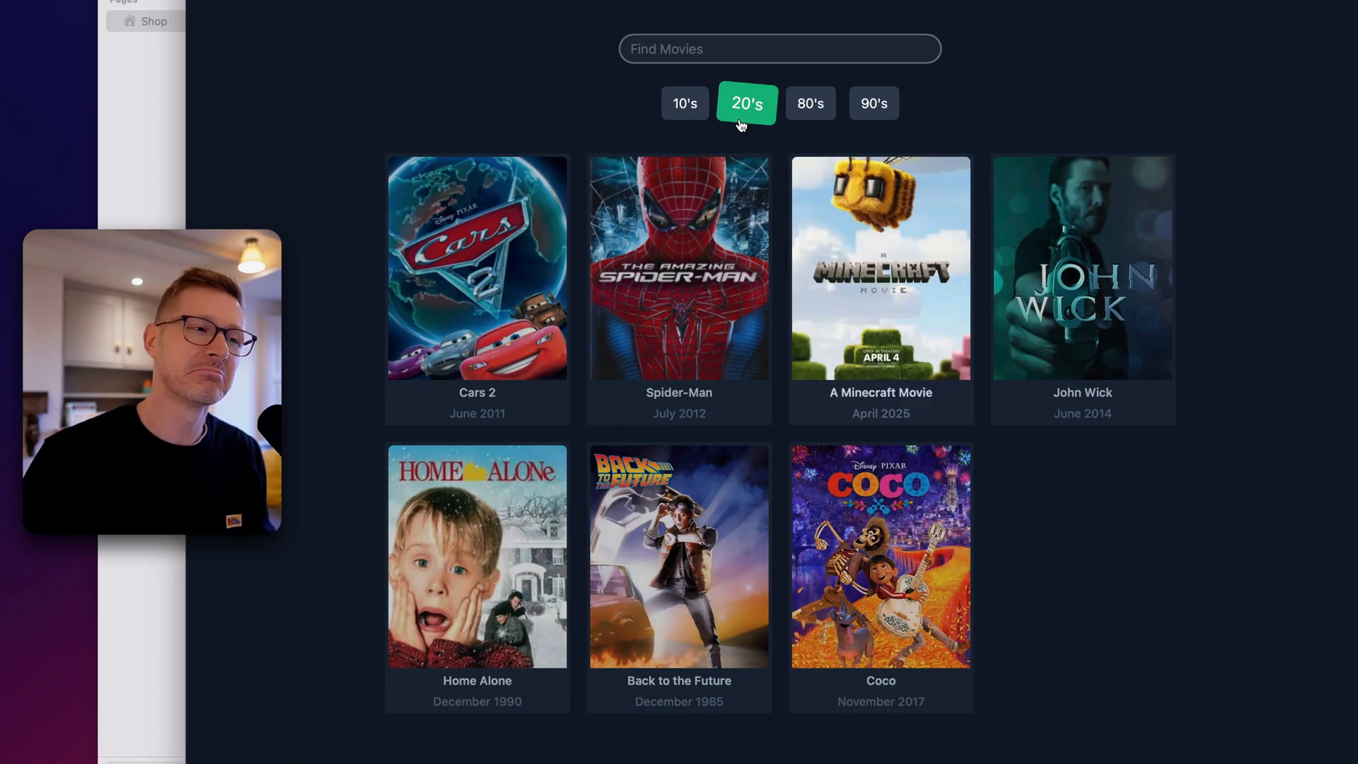
- Filter the movies by the 80's and 90's tags together and search within them for "home"
{"action": "left_click", "coordinate": [810, 106]}
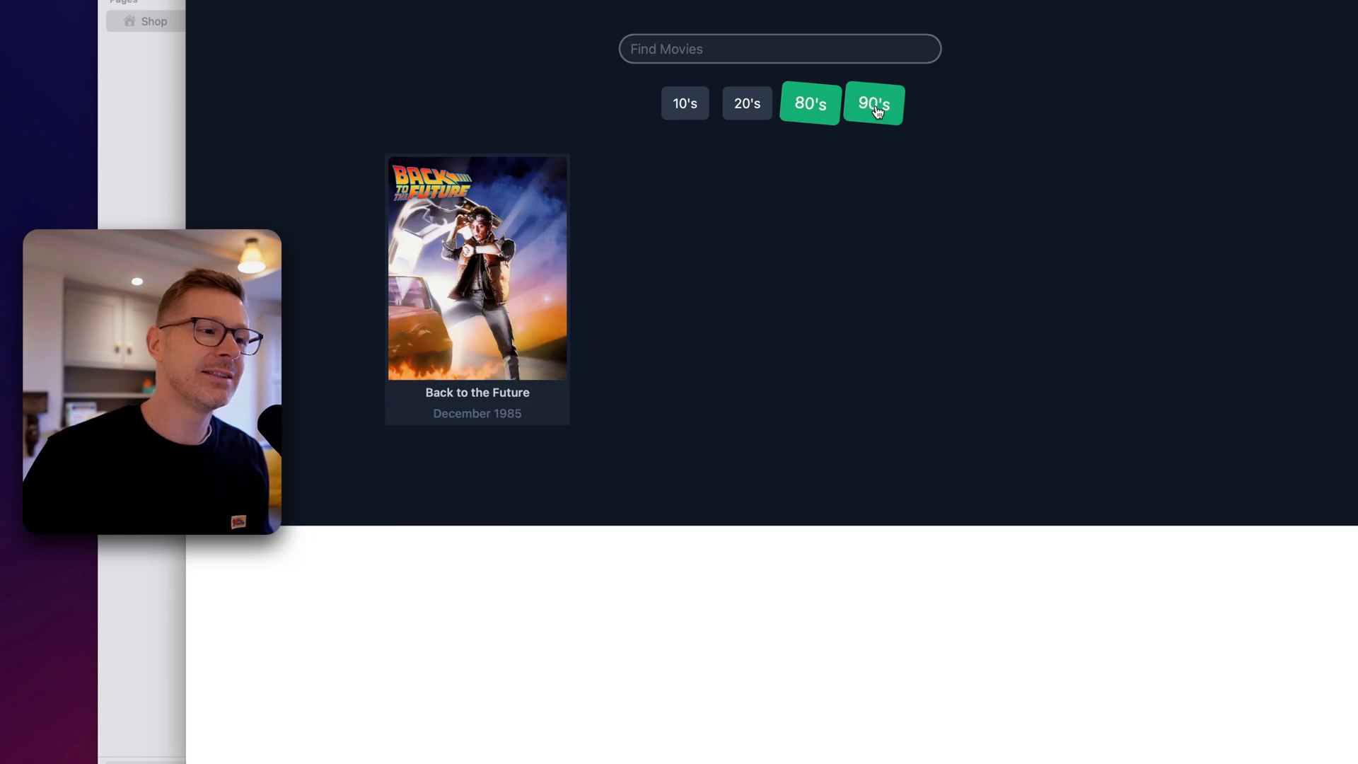
{"action": "left_click", "coordinate": [877, 110]}
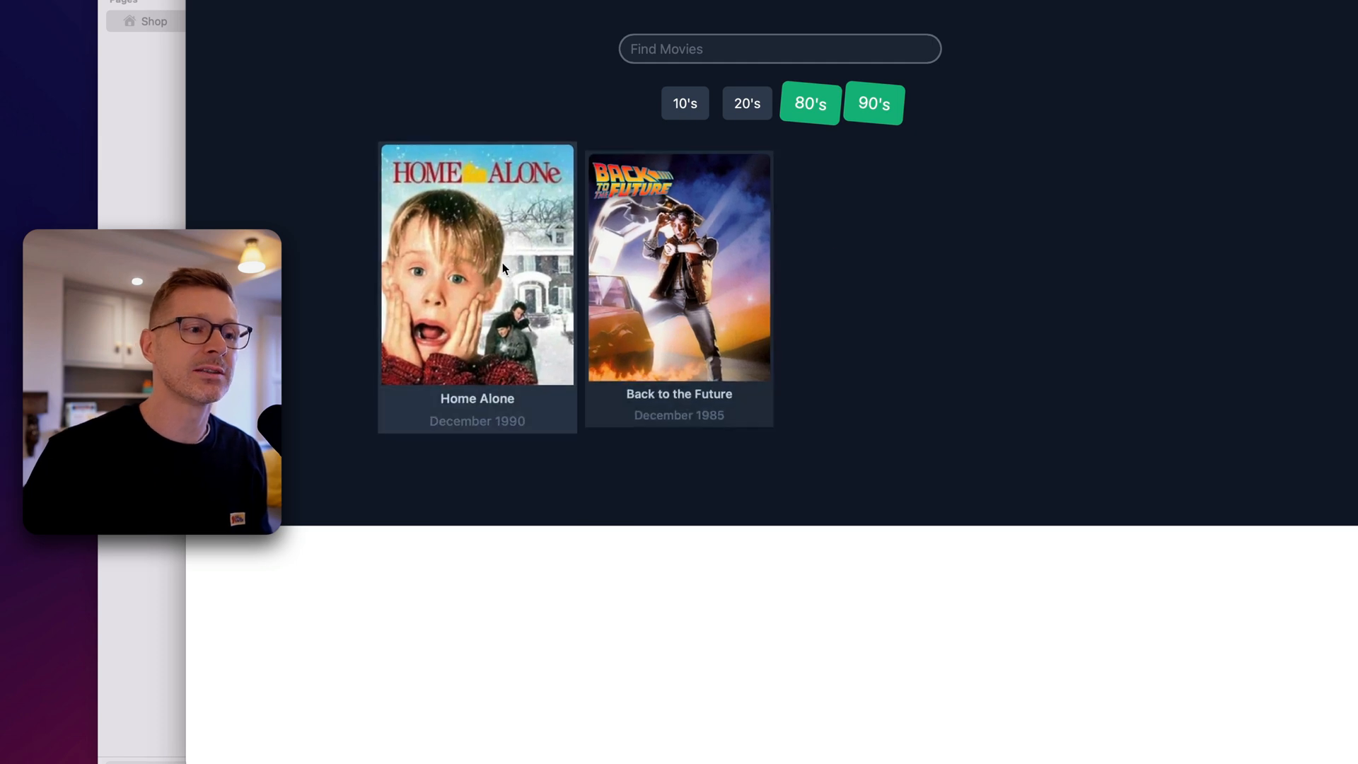
{"action": "left_click", "coordinate": [721, 53]}
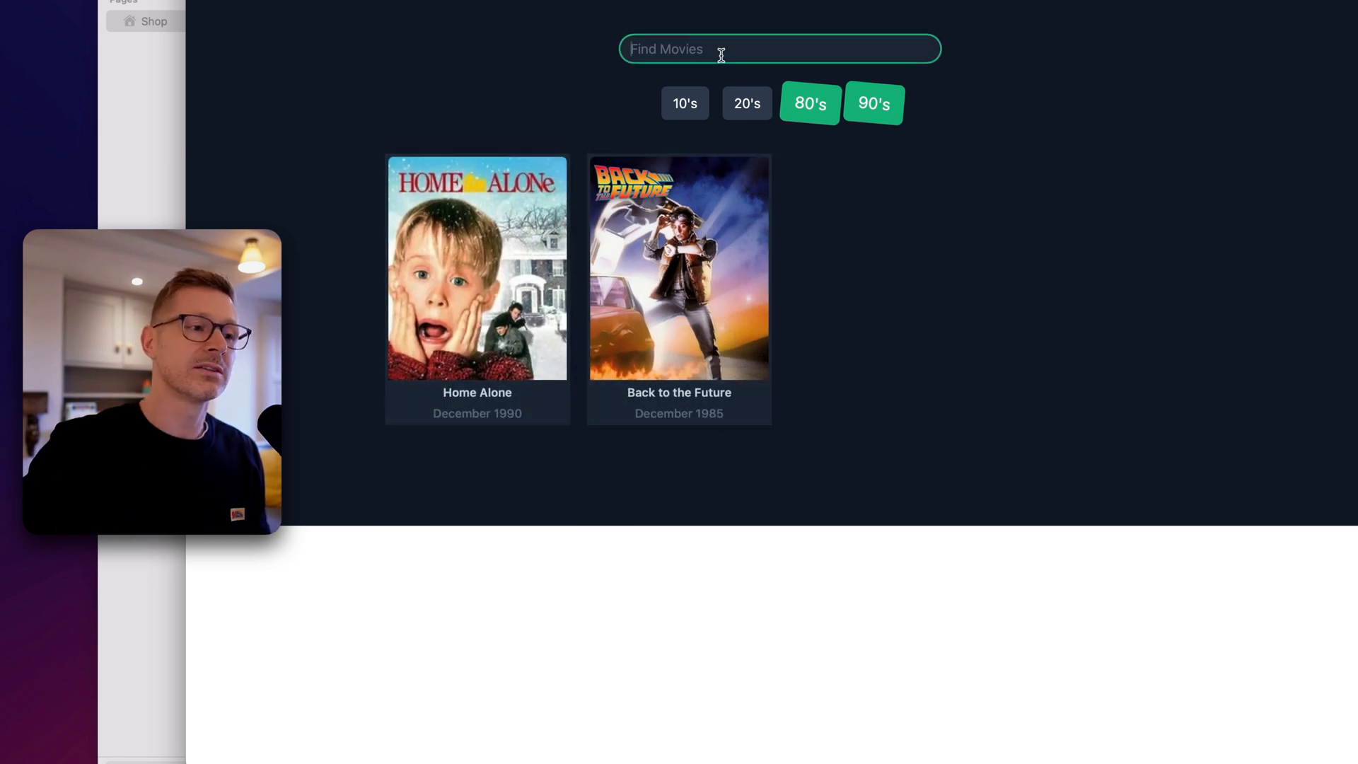
{"action": "type", "text": "home"}
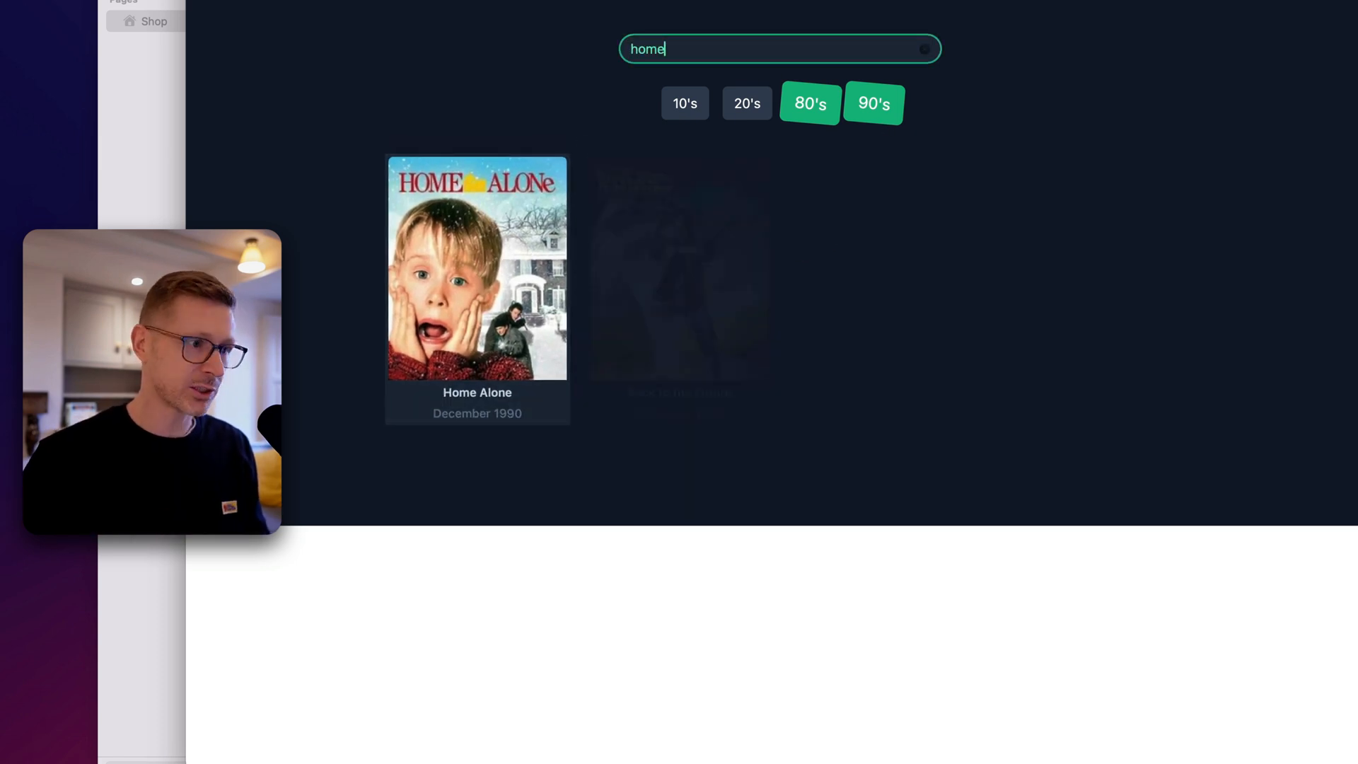
- Search the movies filtered by tag for "back" instead, and empty the search text
{"action": "key", "text": "super+a"}
{"action": "key", "text": "BackSpace"}
{"action": "type", "text": "back"}
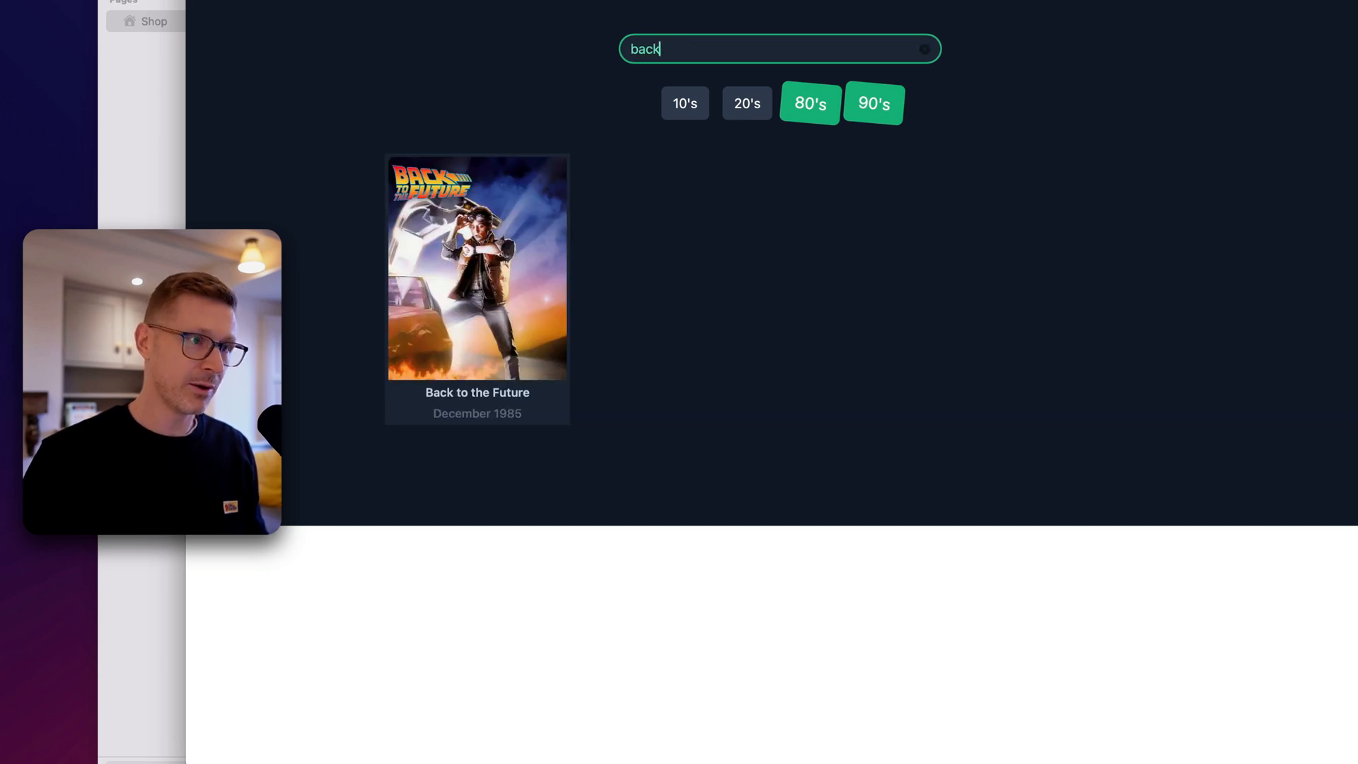
{"action": "key", "text": "super+a"}
{"action": "key", "text": "BackSpace"}
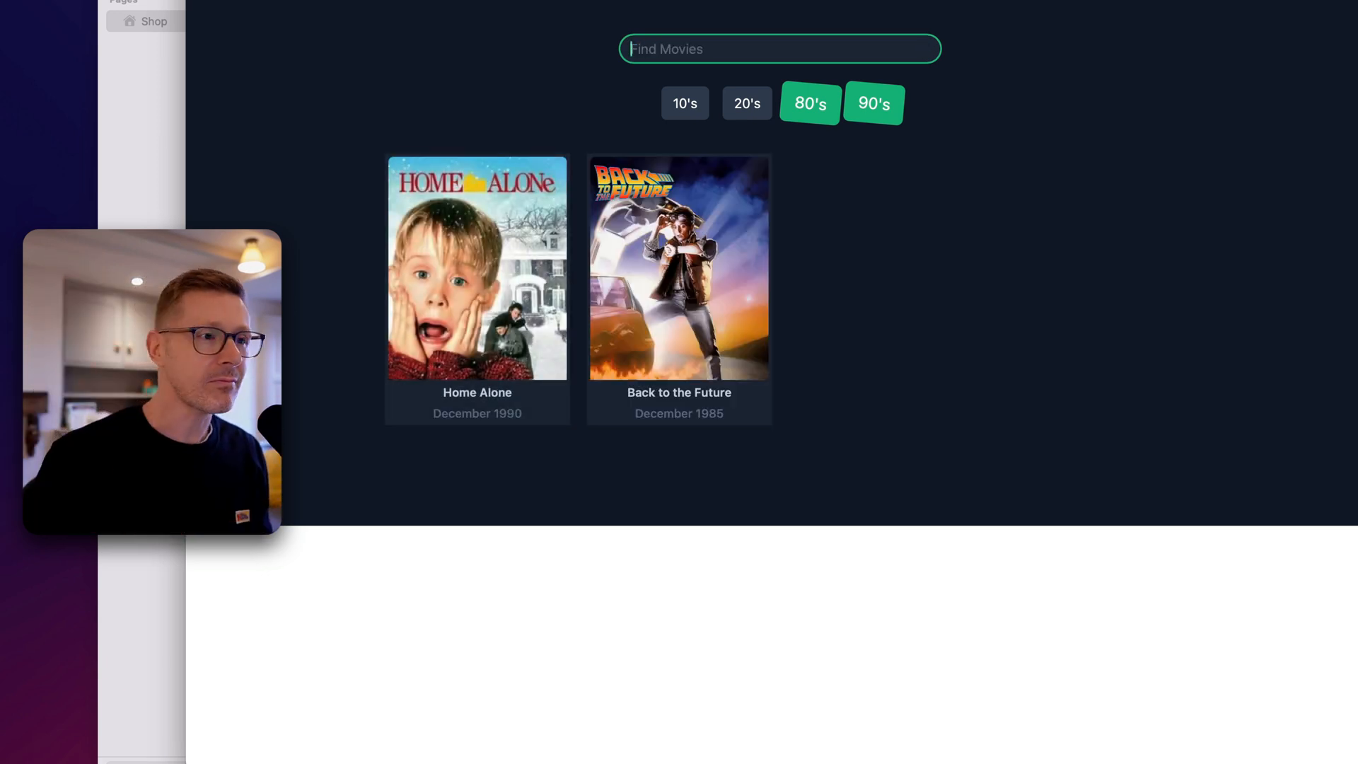
- Toggle the 80's, 90's and 20's movie tags on and off in turn, leaving no tag active
{"action": "left_click", "coordinate": [799, 97]}
{"action": "left_click", "coordinate": [876, 104]}
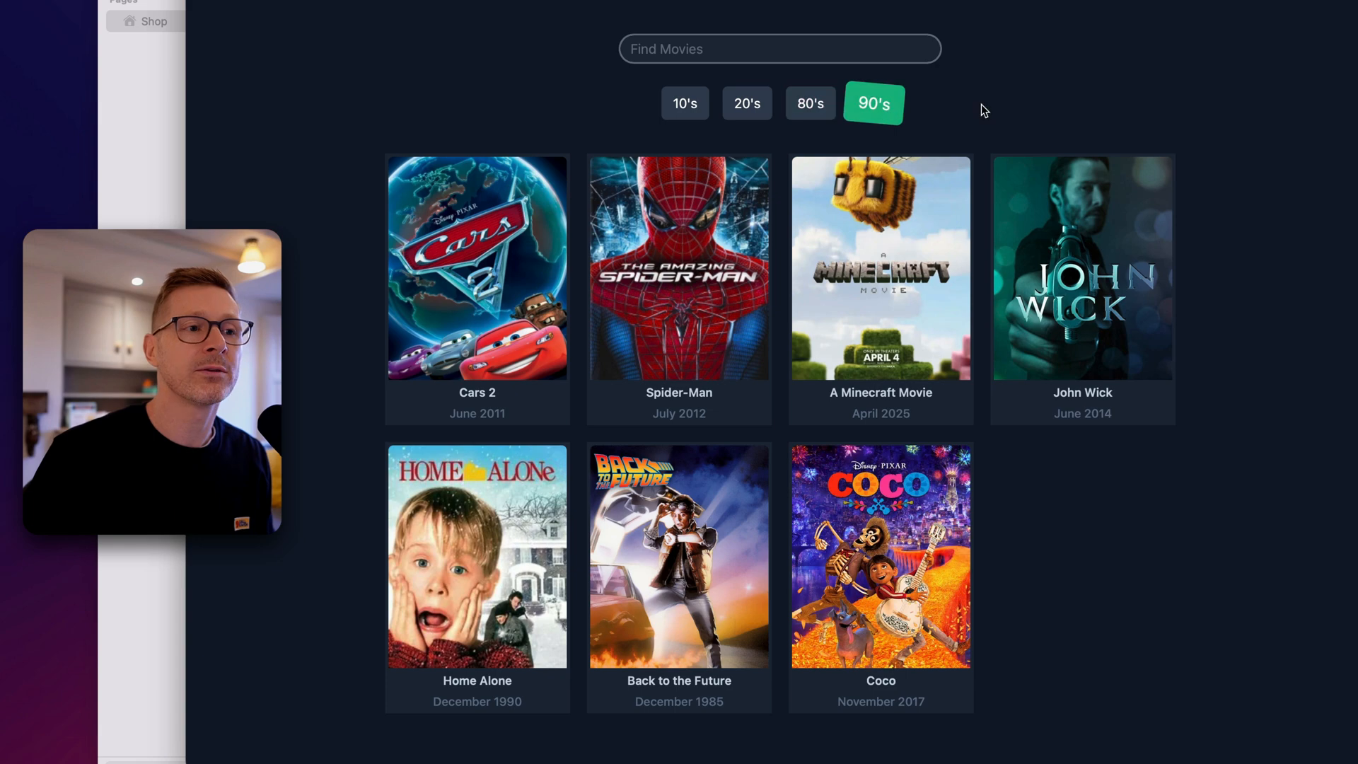
{"action": "left_click", "coordinate": [877, 104]}
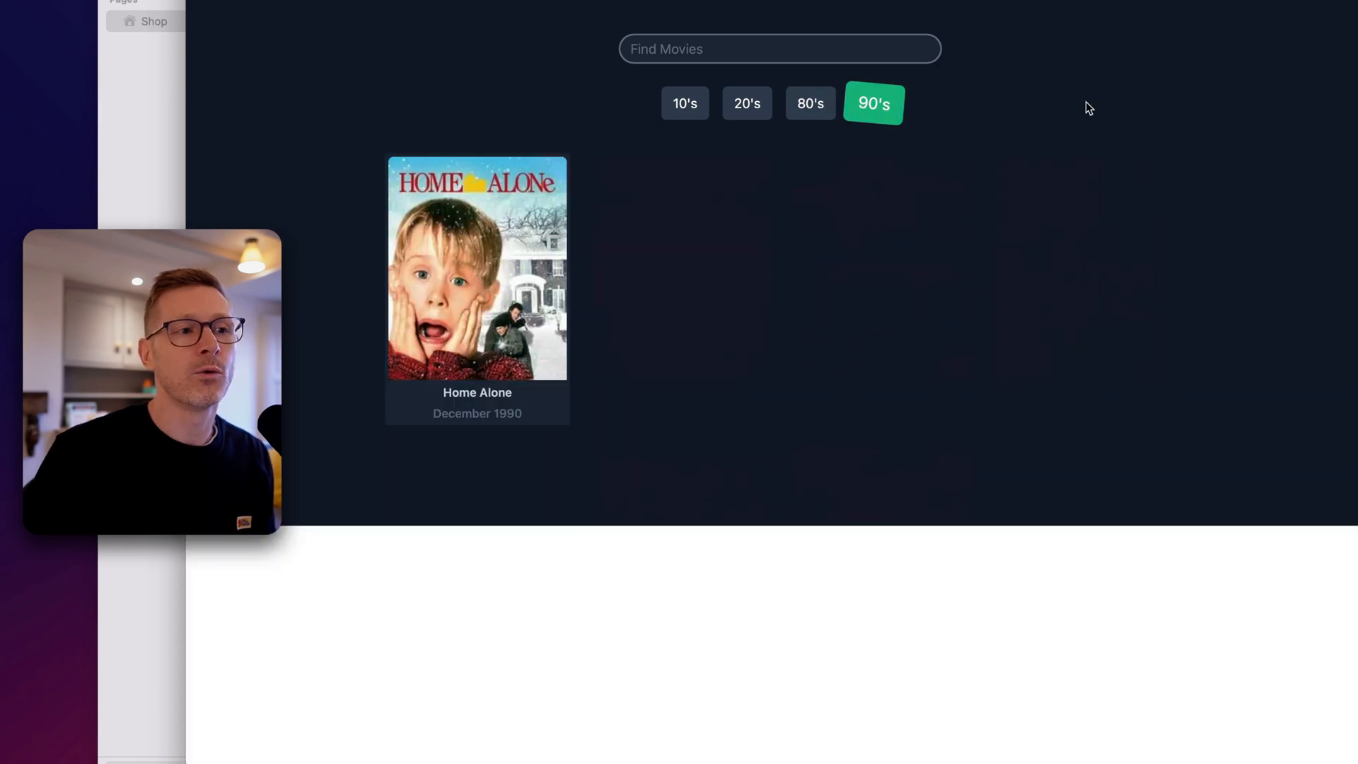
{"action": "left_click", "coordinate": [808, 105]}
{"action": "left_click", "coordinate": [877, 120]}
{"action": "left_click", "coordinate": [826, 116]}
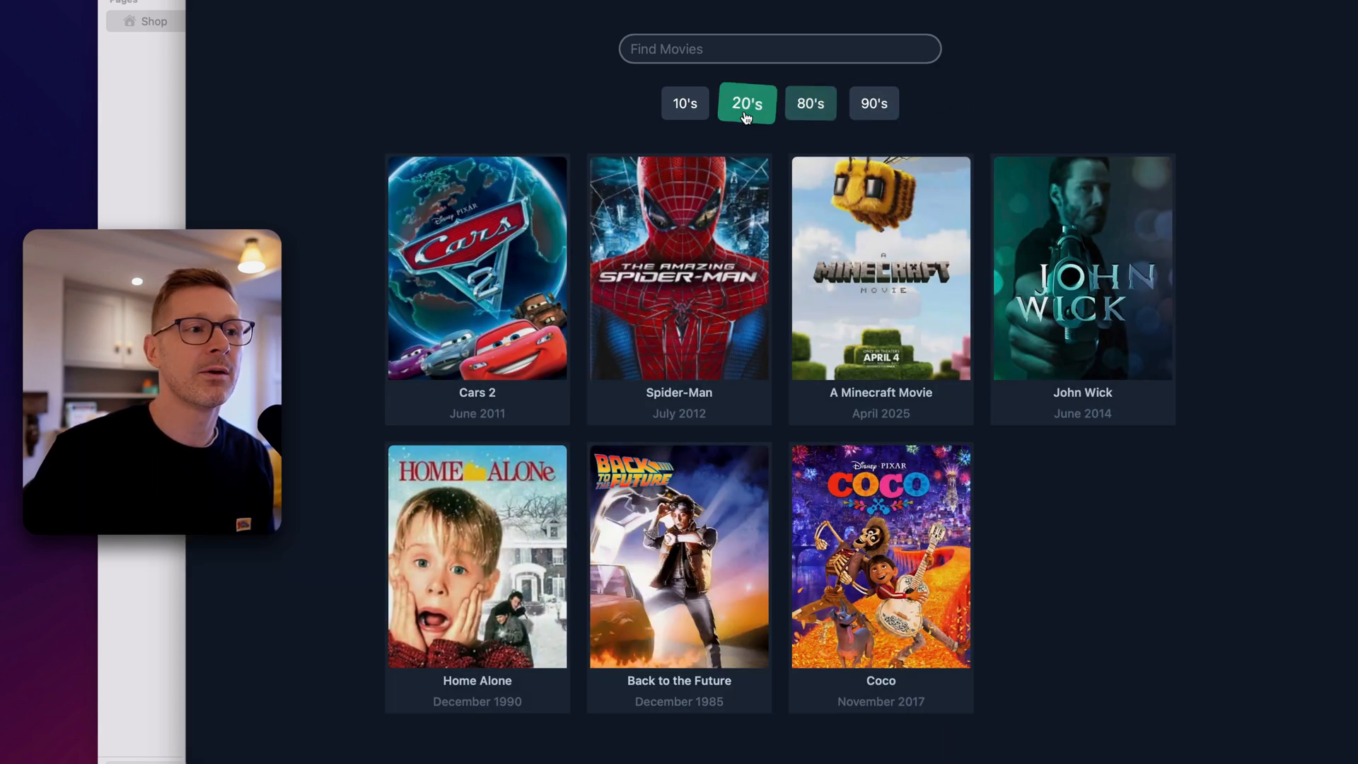
{"action": "left_click", "coordinate": [747, 116]}
{"action": "left_click", "coordinate": [778, 106]}
- Review the shop product grid with its tags and the Business FAQ with its tags once more
{"action": "scroll", "coordinate": [884, 198], "scroll_direction": "up", "scroll_amount": 10}
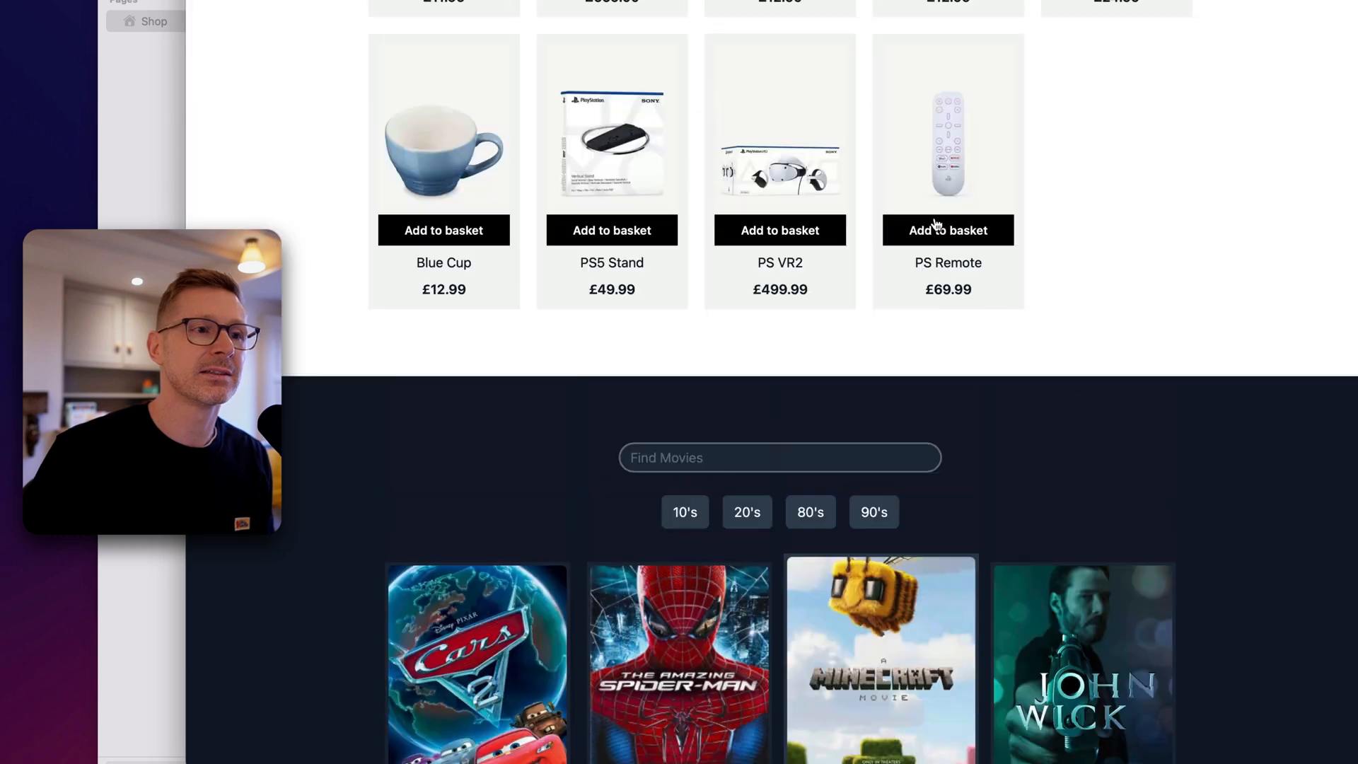
{"action": "scroll", "coordinate": [935, 219], "scroll_direction": "up", "scroll_amount": 1}
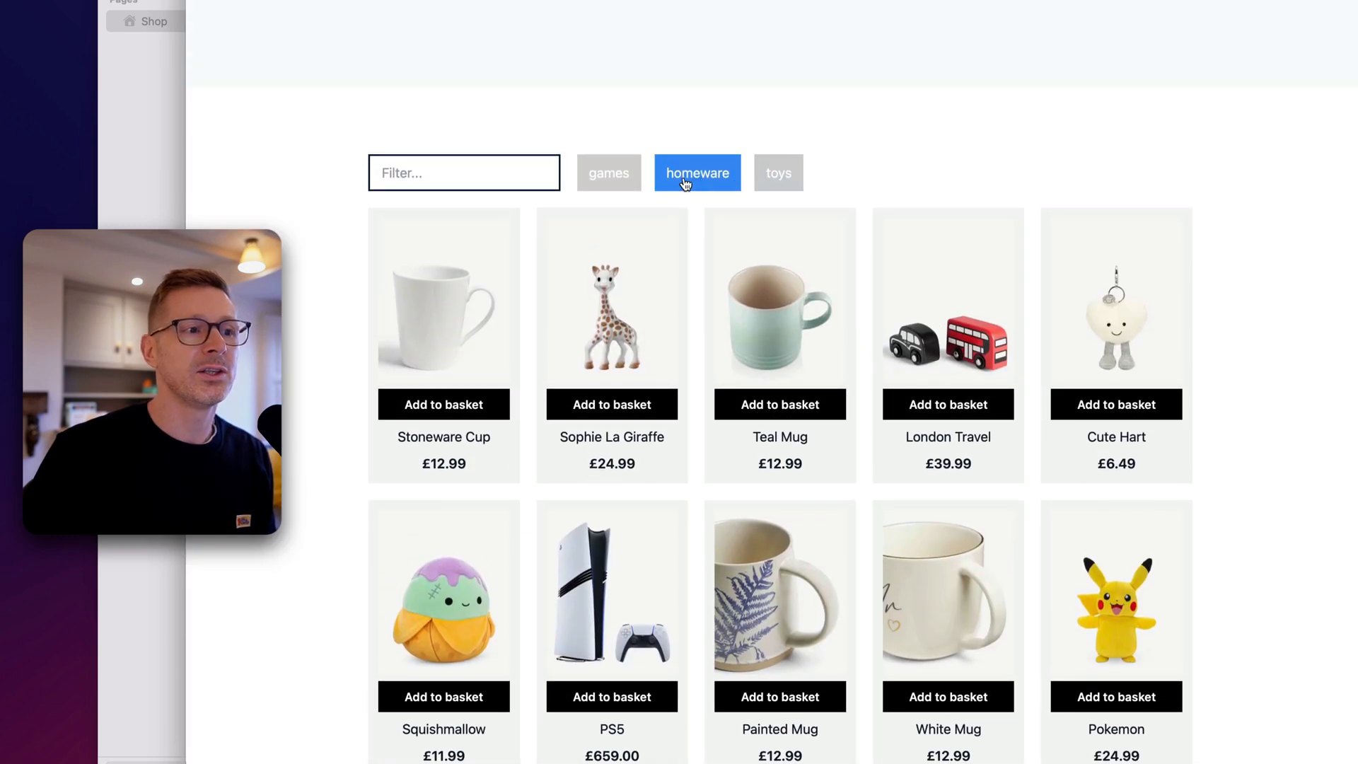
{"action": "scroll", "coordinate": [795, 174], "scroll_direction": "up", "scroll_amount": 1}
{"action": "scroll", "coordinate": [795, 178], "scroll_direction": "up", "scroll_amount": 10}
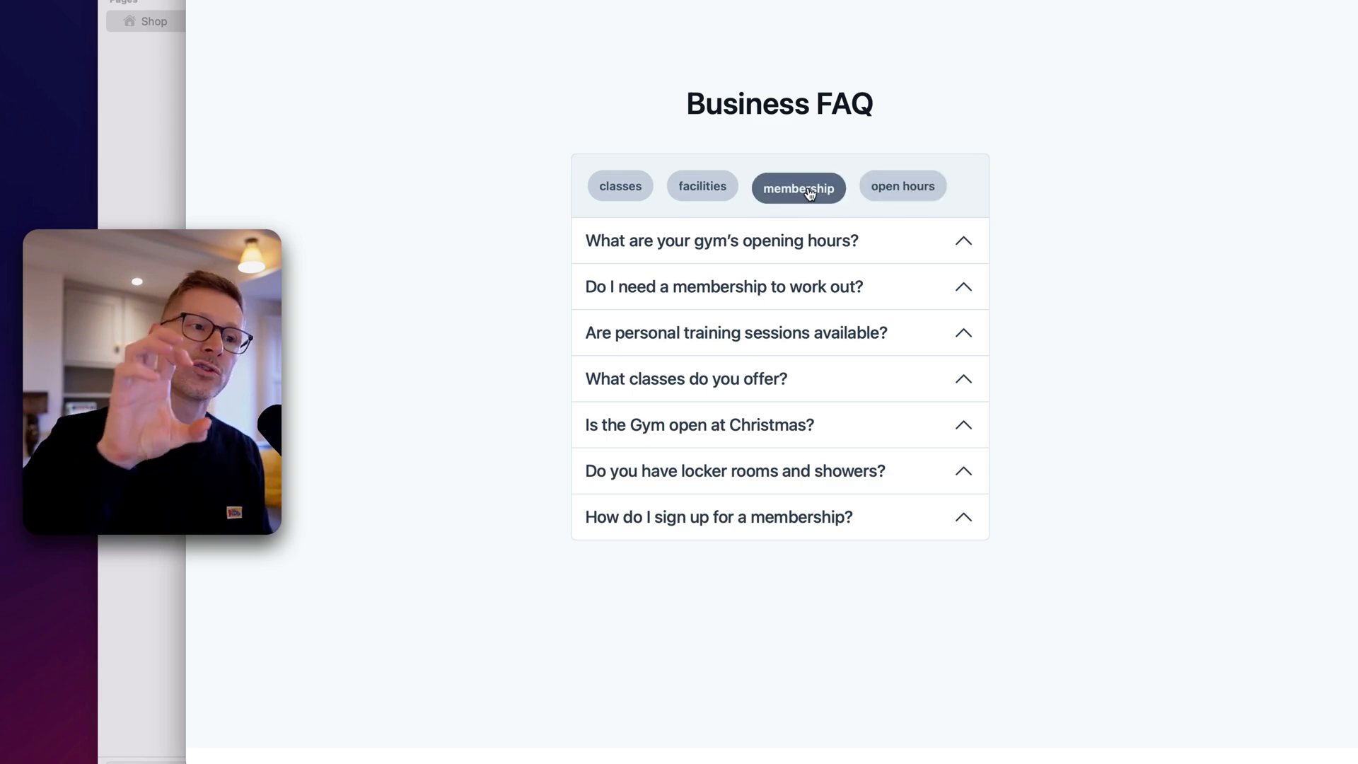
{"action": "scroll", "coordinate": [1173, 373], "scroll_direction": "down", "scroll_amount": 15}
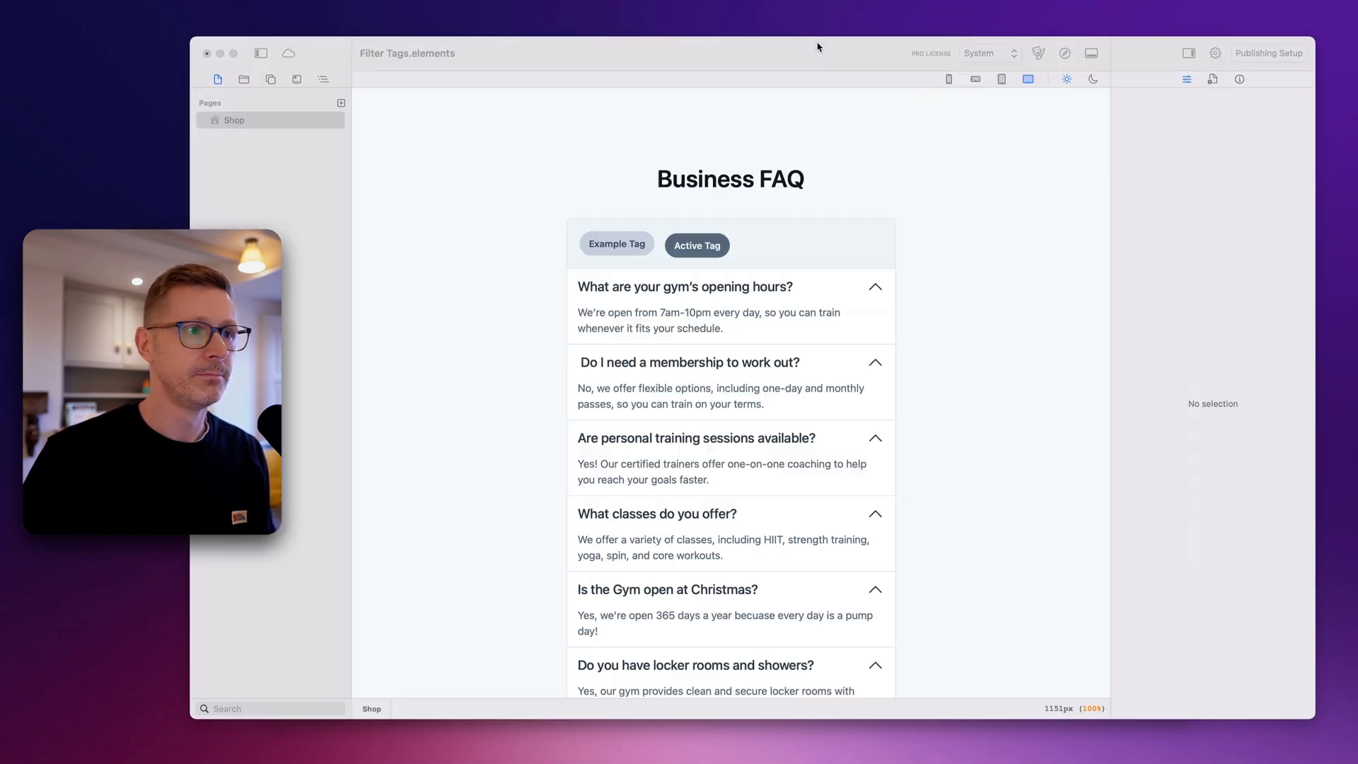
- Return to the Elements editor, show the page outline in its own column, and find the Filter Tags component using "tags"
{"action": "left_click", "coordinate": [818, 47]}
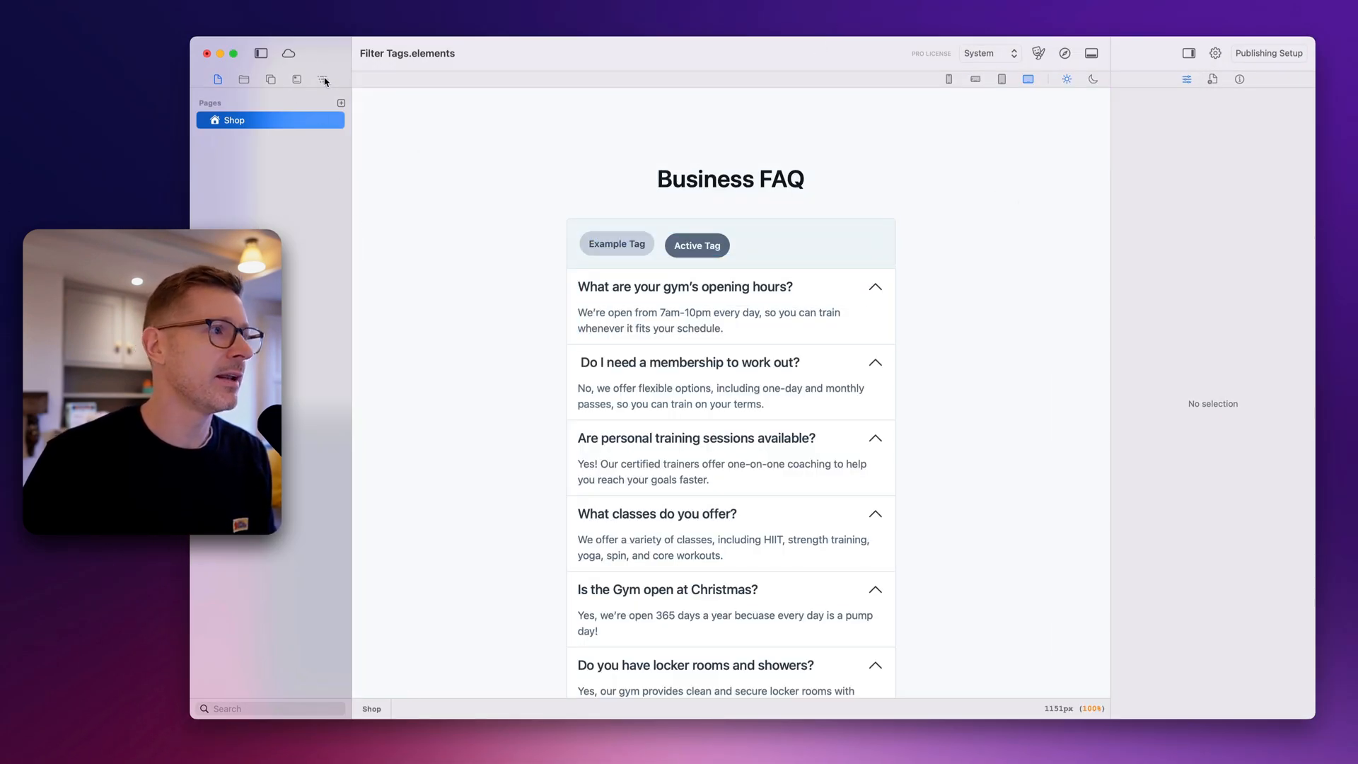
{"action": "left_click_drag", "start_coordinate": [326, 112], "coordinate": [356, 131]}
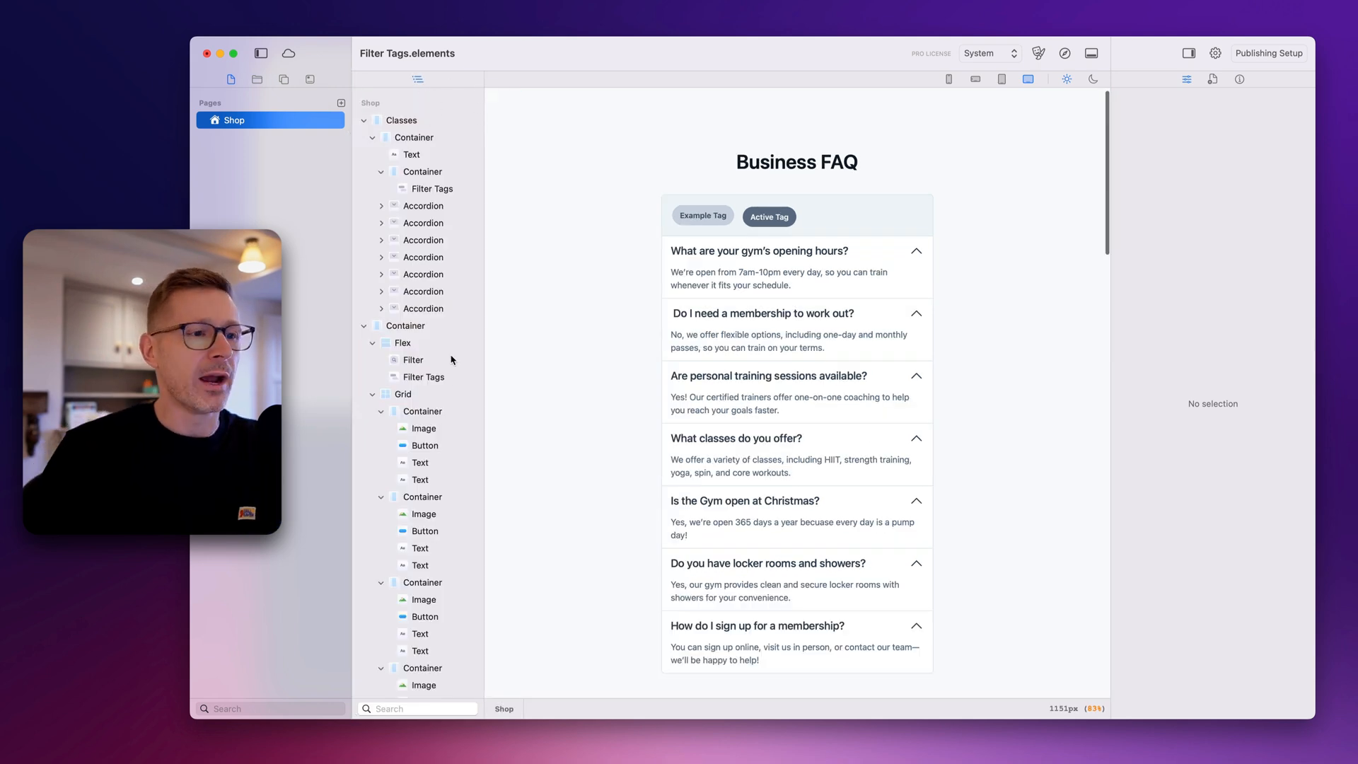
{"action": "left_click", "coordinate": [287, 82]}
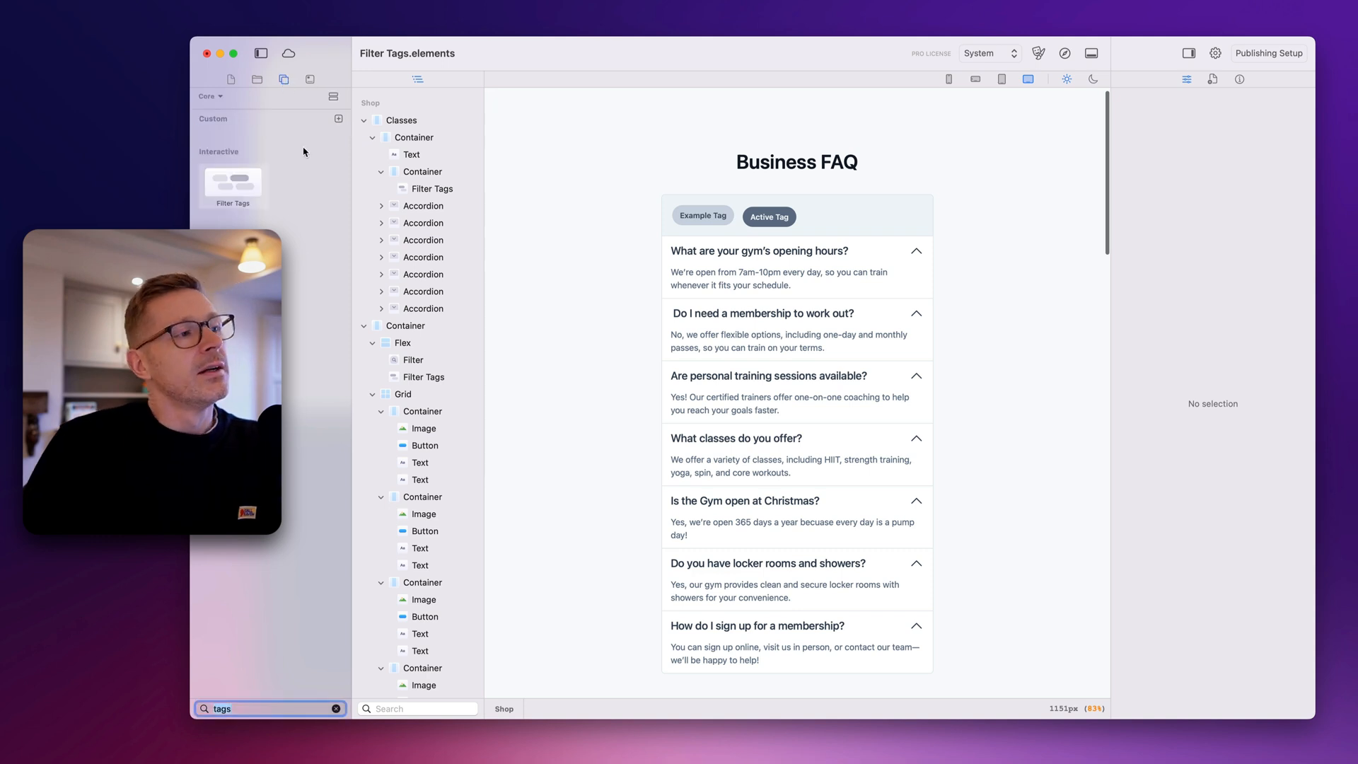
{"action": "left_click", "coordinate": [225, 192]}
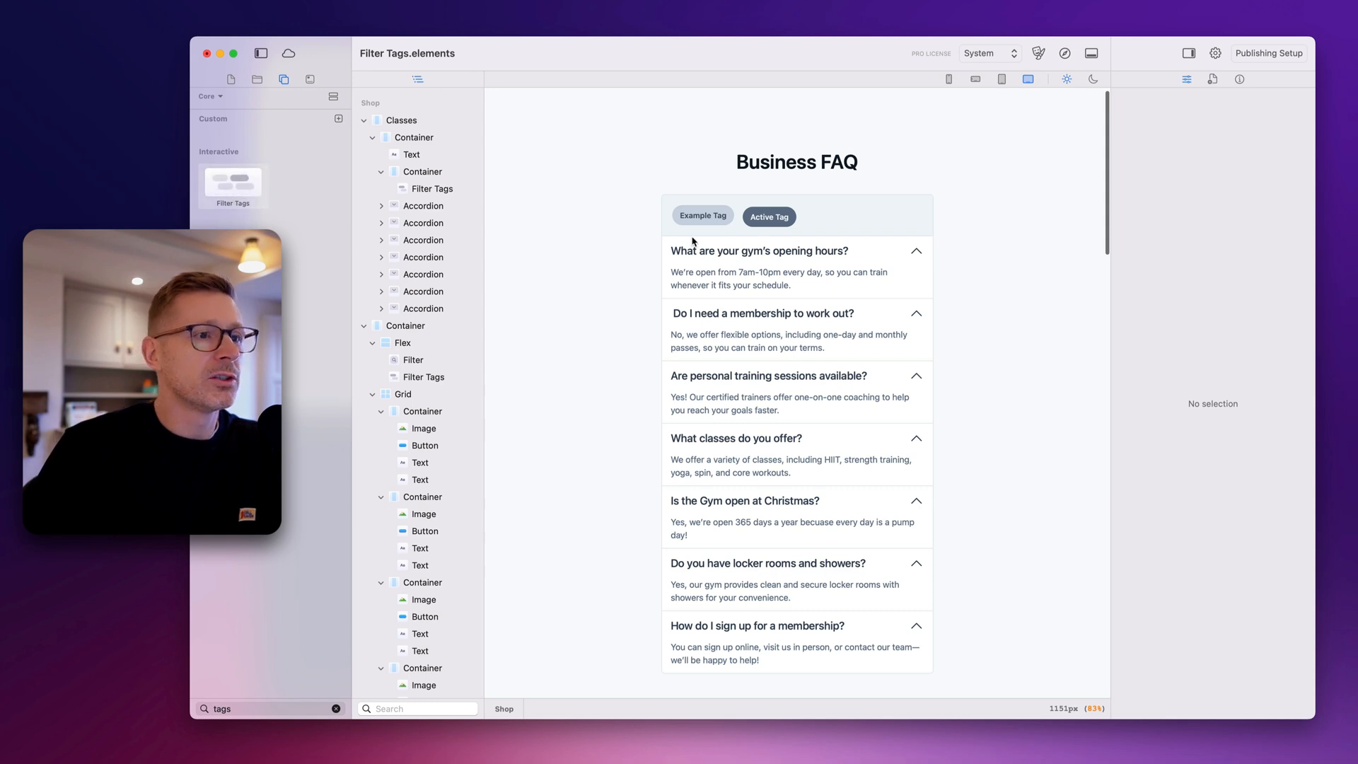
- Delete the styled Filter Tags above the FAQ accordions and add a new Filter Tags component to the emptied container
{"action": "left_click", "coordinate": [811, 225]}
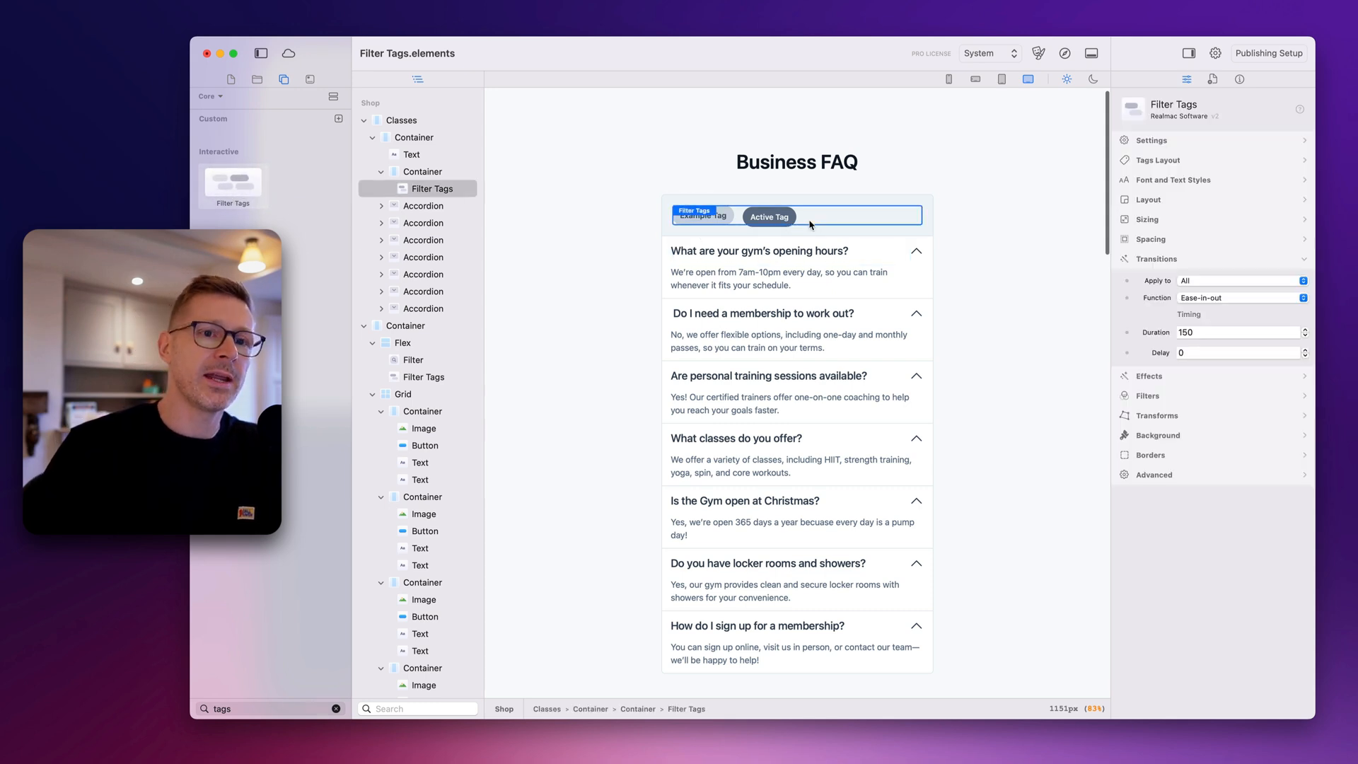
{"action": "key", "text": "BackSpace"}
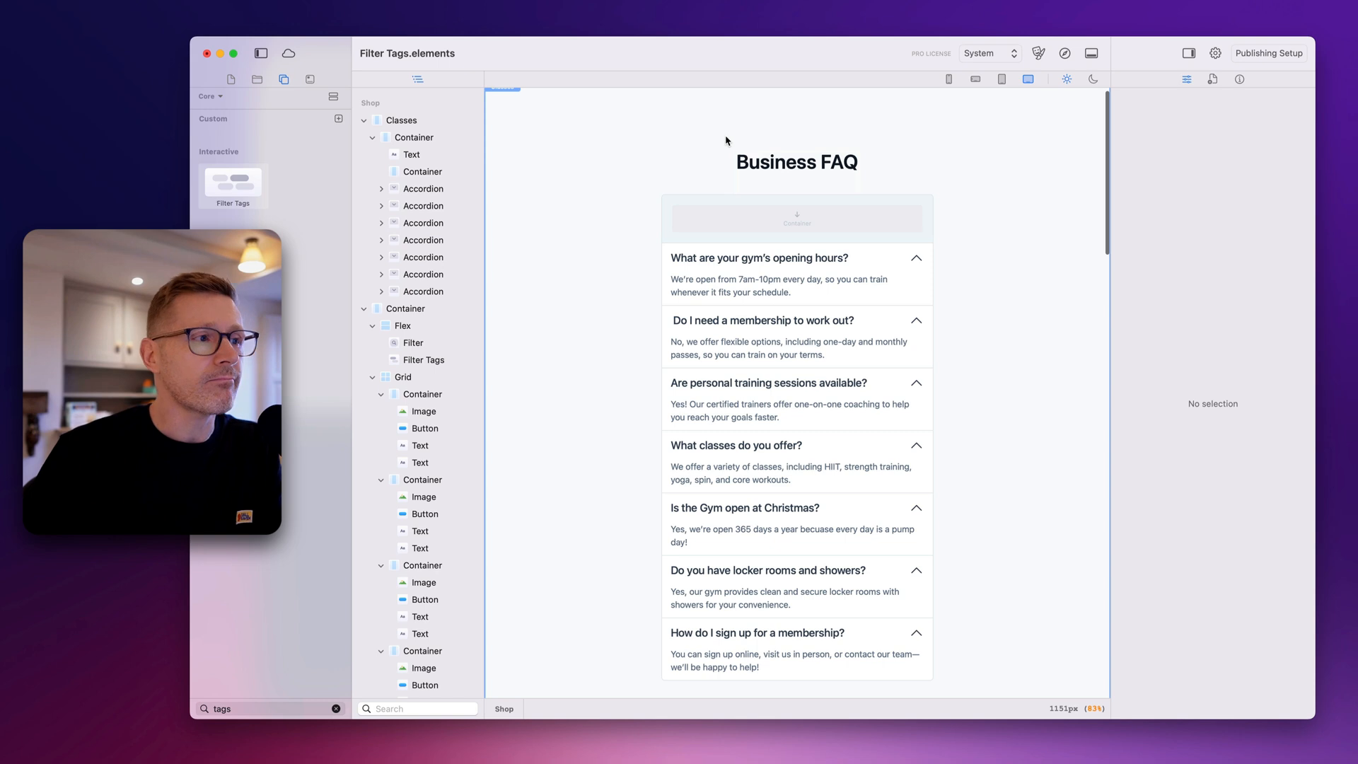
{"action": "left_click_drag", "start_coordinate": [227, 193], "coordinate": [843, 220]}
{"action": "left_click", "coordinate": [886, 171]}
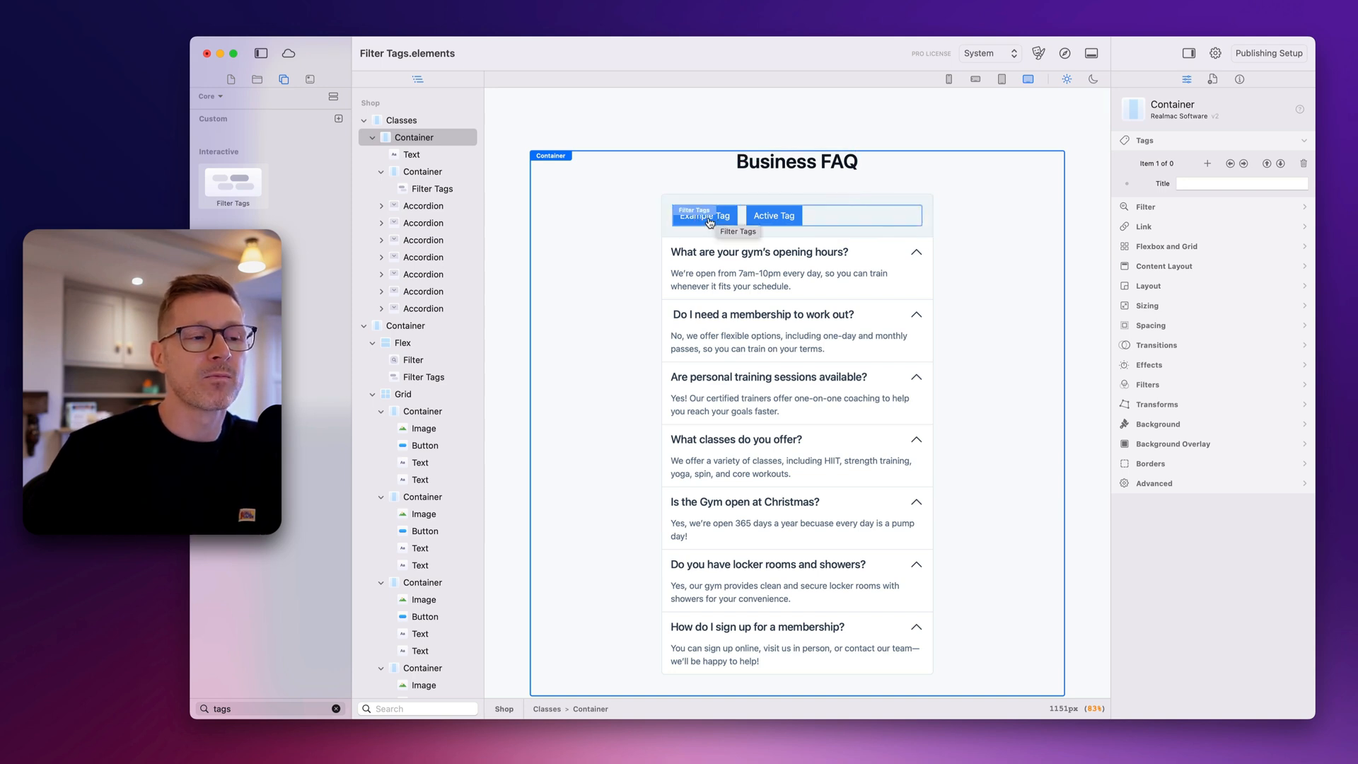
- Give the new Filter Tags component a light brand-blue shade as the start colour of its hover background
{"action": "left_click", "coordinate": [876, 221]}
{"action": "left_click", "coordinate": [882, 178]}
{"action": "left_click", "coordinate": [840, 216]}
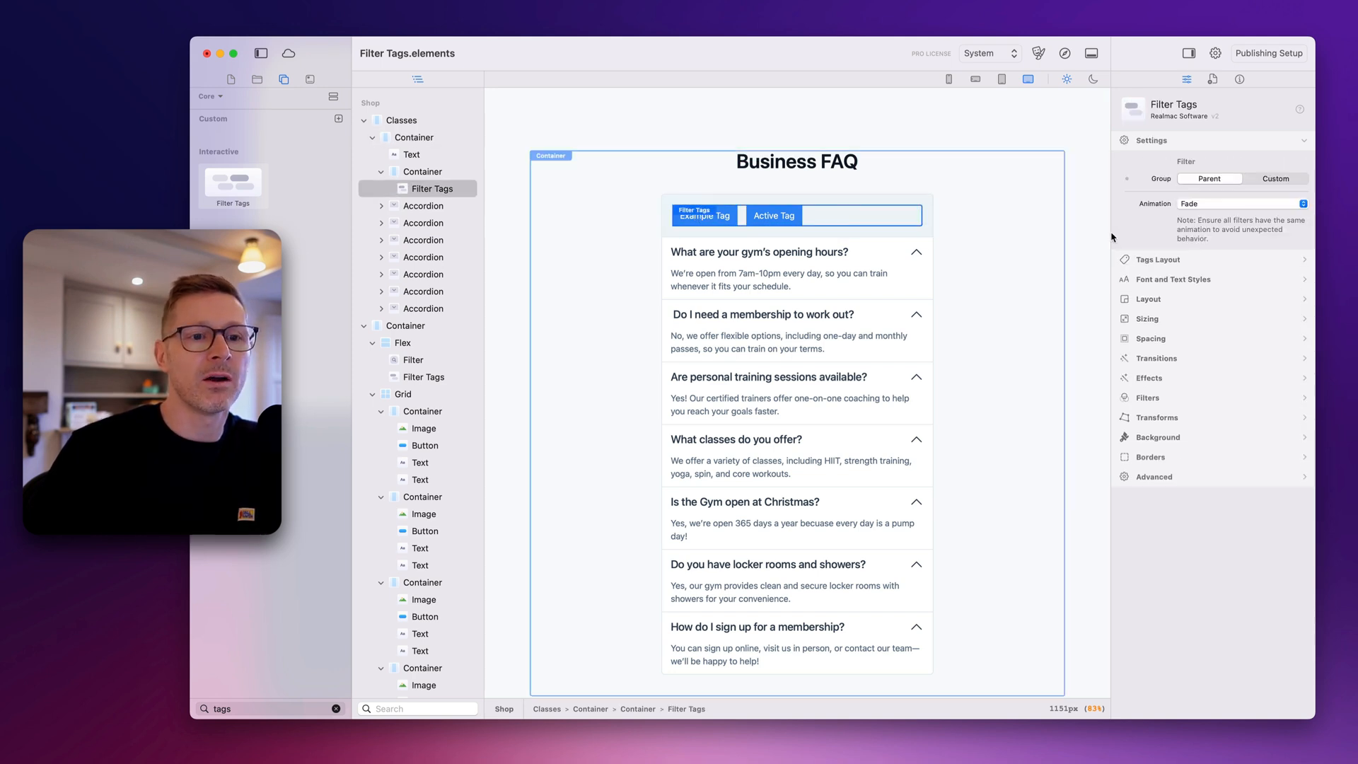
{"action": "left_click", "coordinate": [1172, 439]}
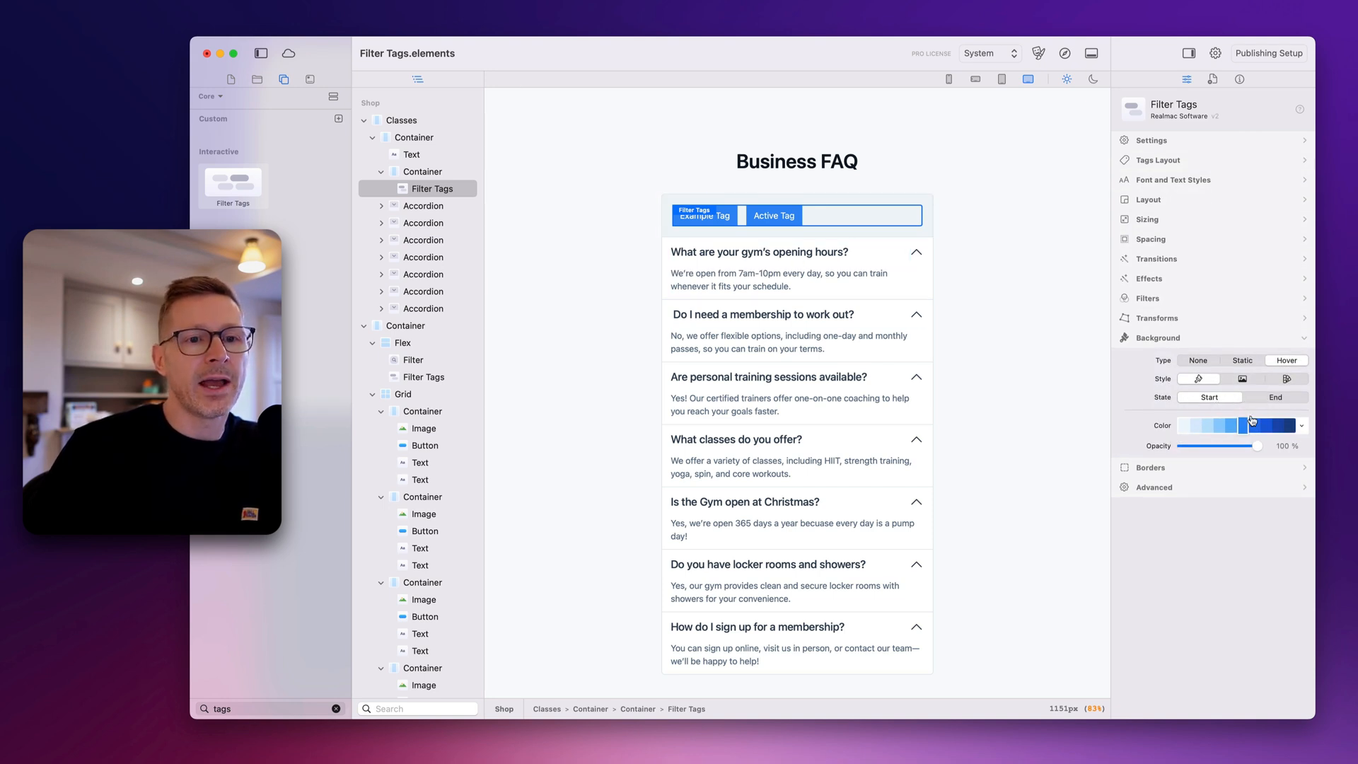
{"action": "left_click", "coordinate": [1270, 398]}
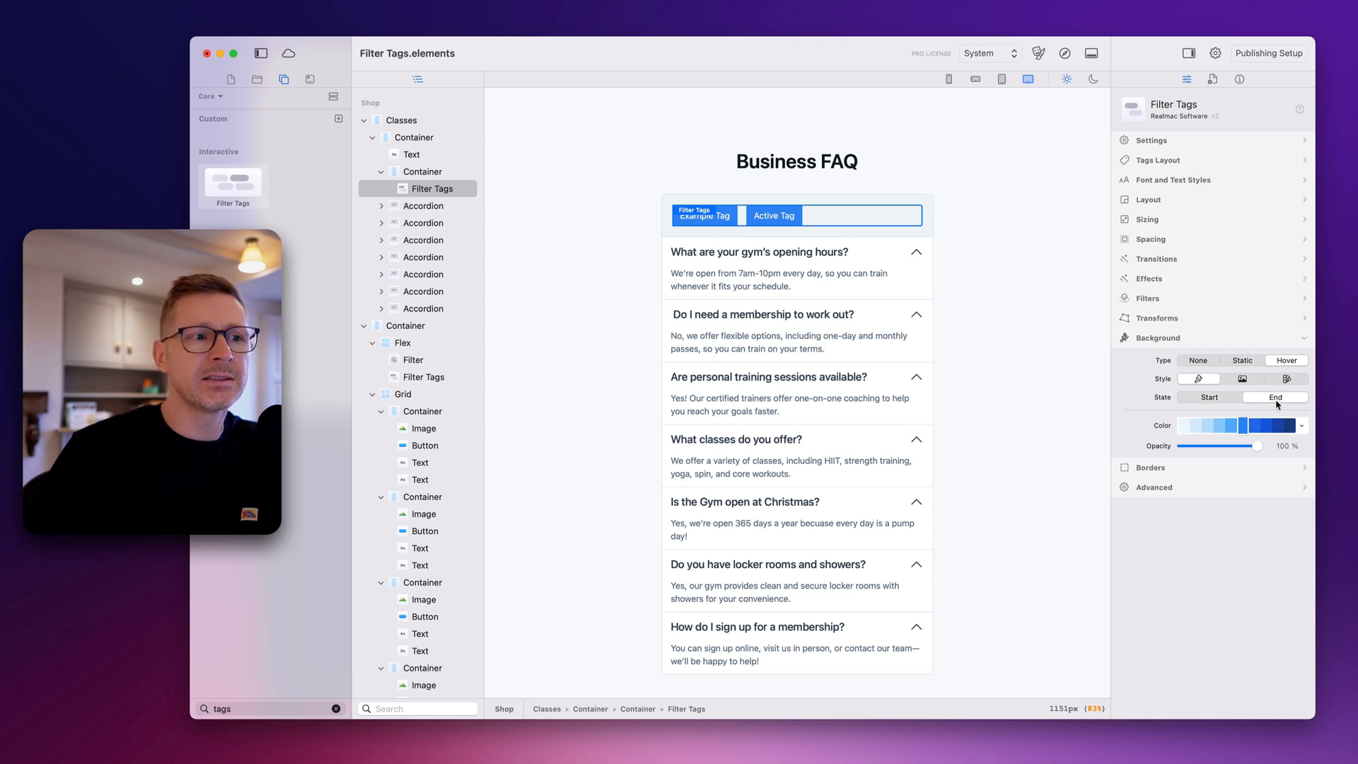
{"action": "left_click", "coordinate": [1231, 401]}
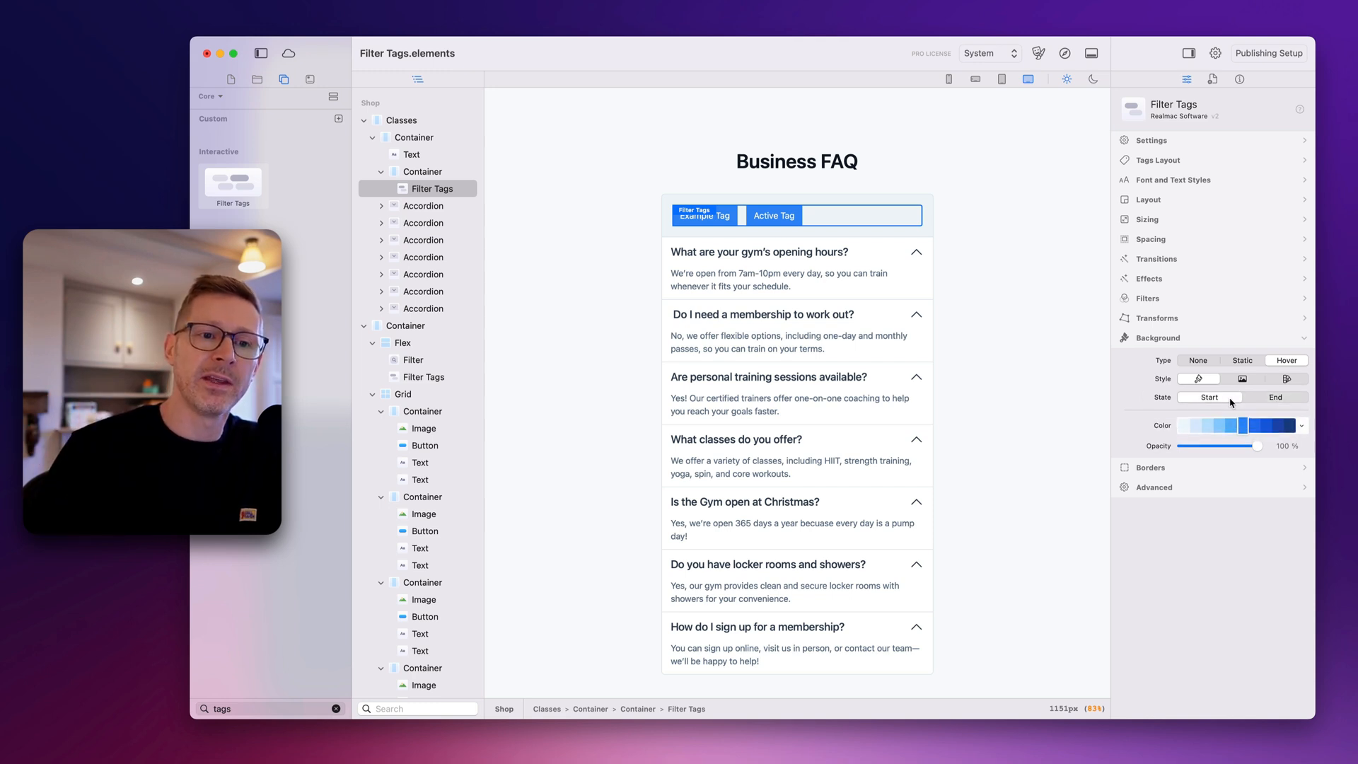
{"action": "left_click", "coordinate": [1206, 430]}
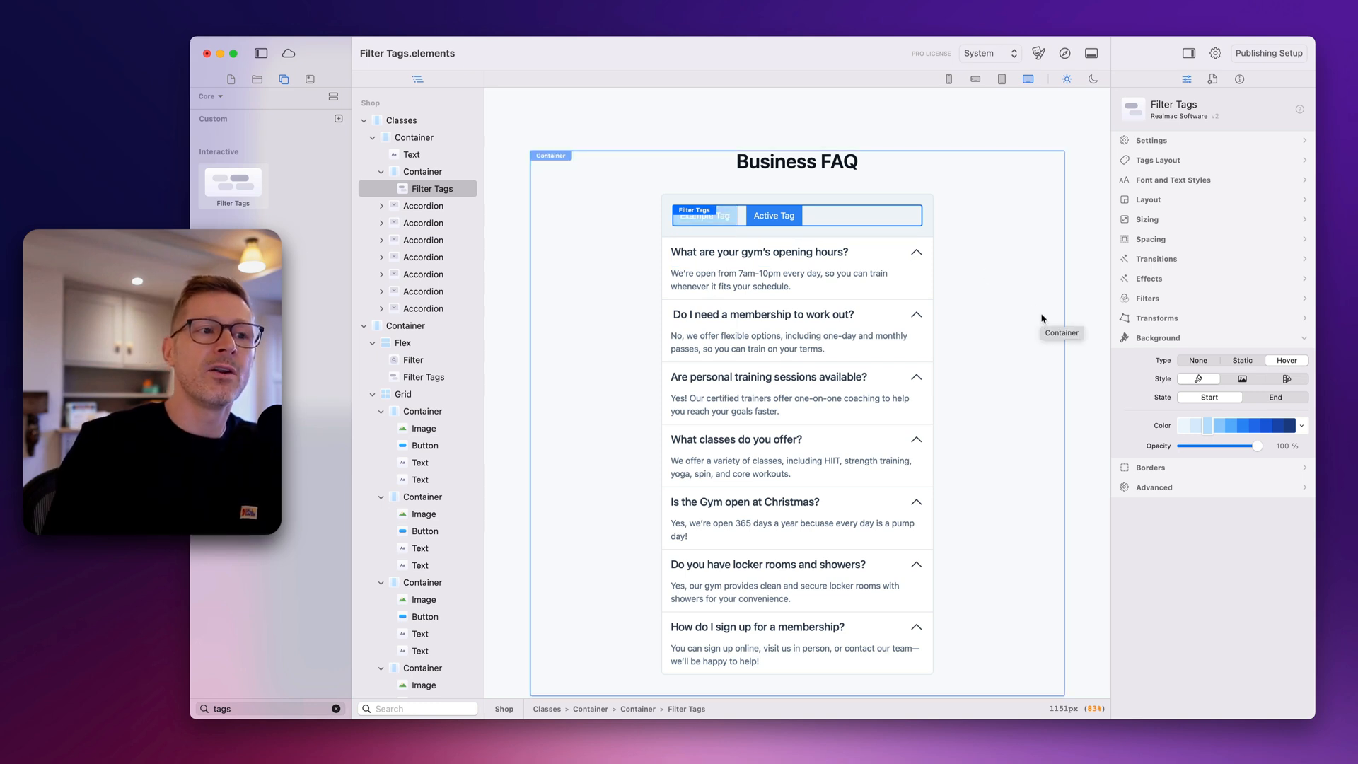
- Set the end state colour of the Filter Tags hover background to red
{"action": "left_click", "coordinate": [1275, 397]}
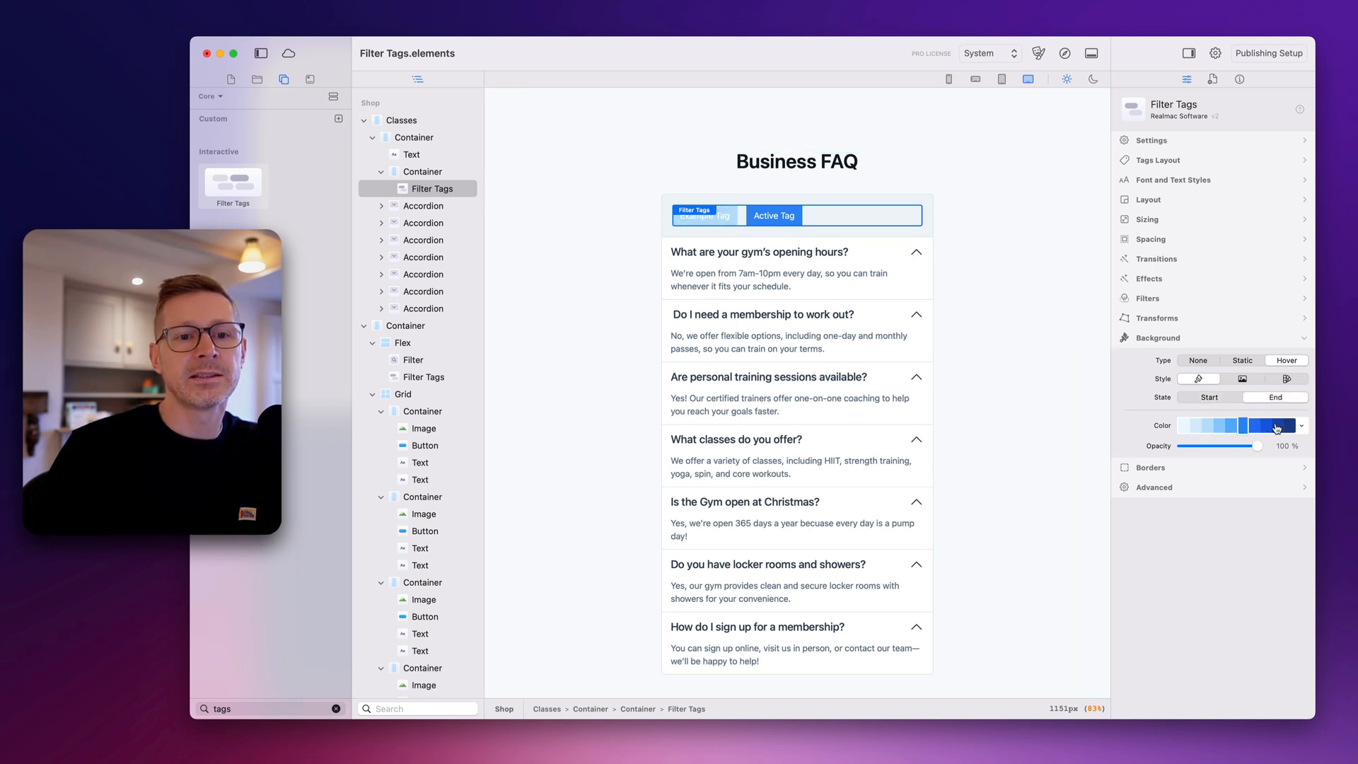
{"action": "left_click", "coordinate": [1243, 427]}
{"action": "left_click", "coordinate": [1301, 425]}
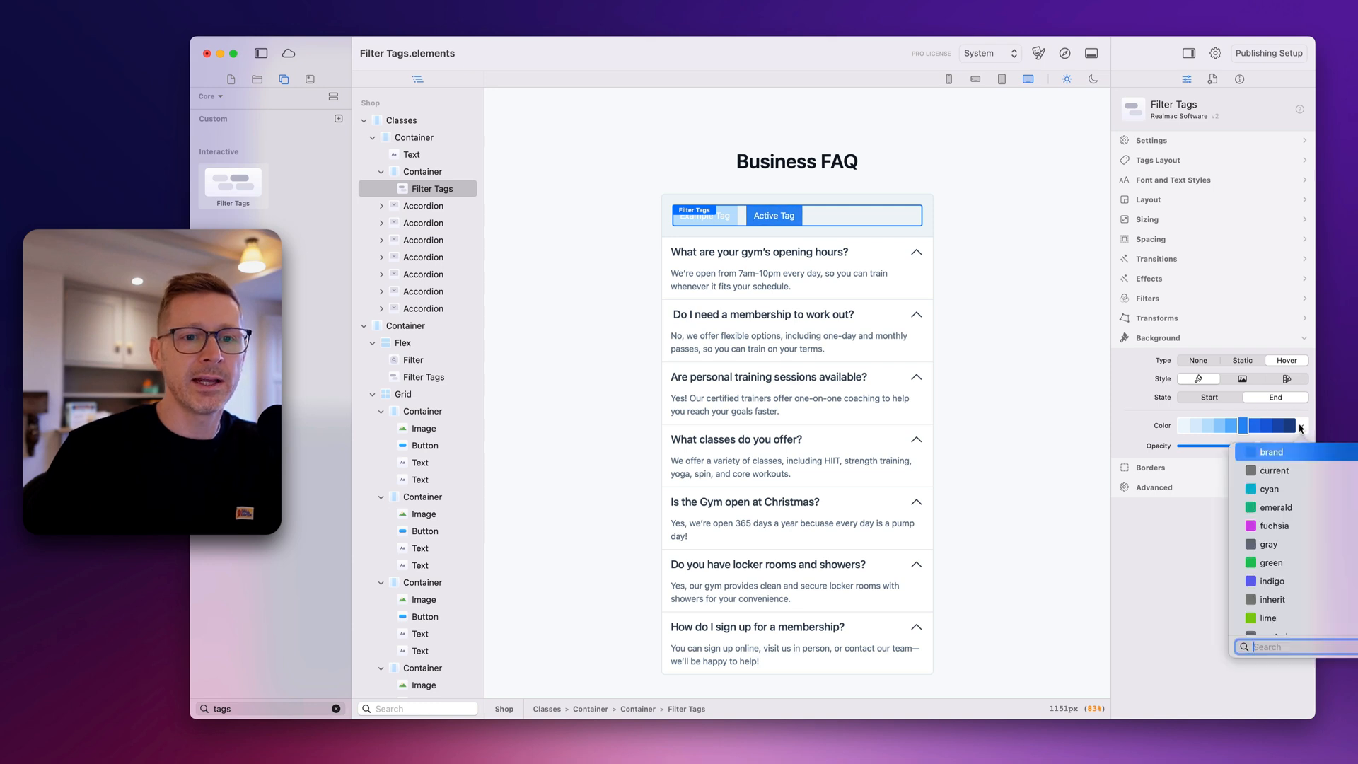
{"action": "type", "text": "red"}
{"action": "key", "text": "Return"}
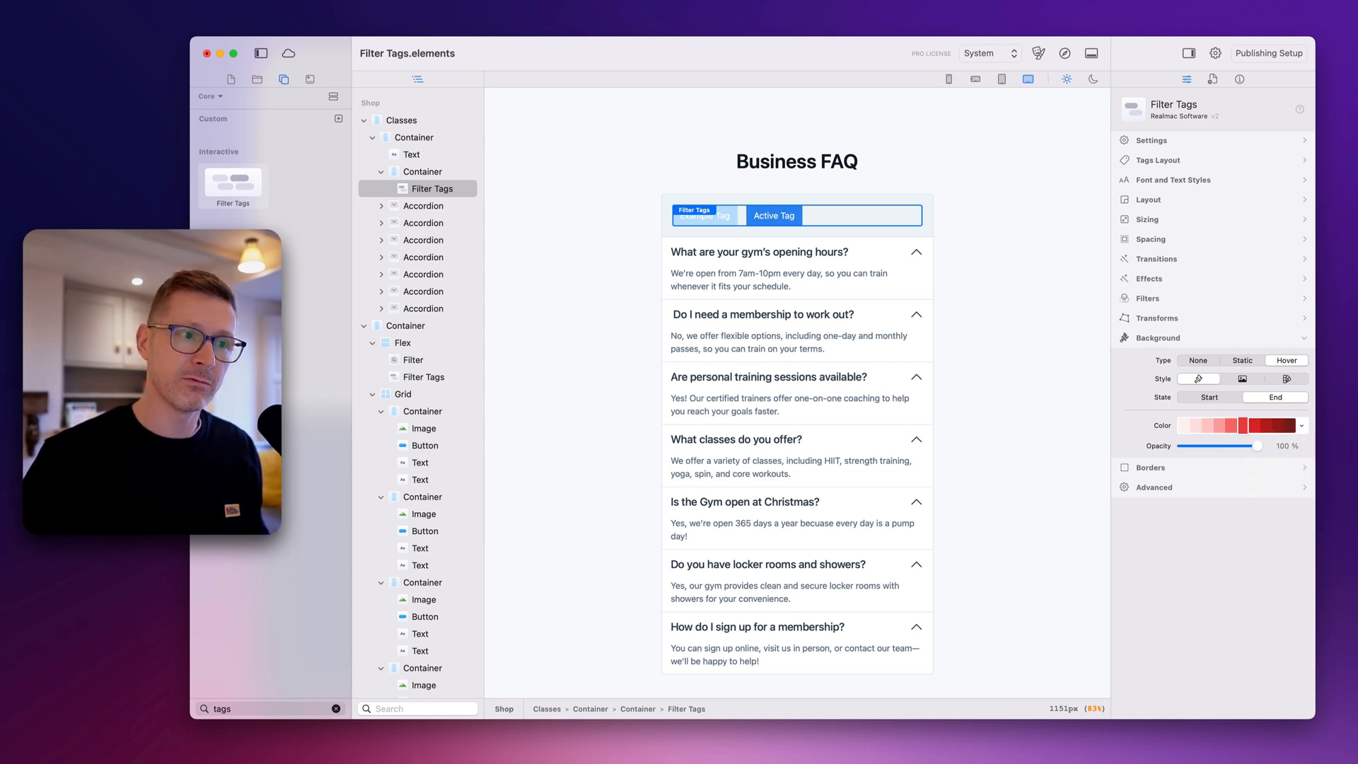
- Set the start state colour of the Filter Tags hover background to gray
{"action": "left_click", "coordinate": [1209, 398]}
{"action": "left_click", "coordinate": [1301, 427]}
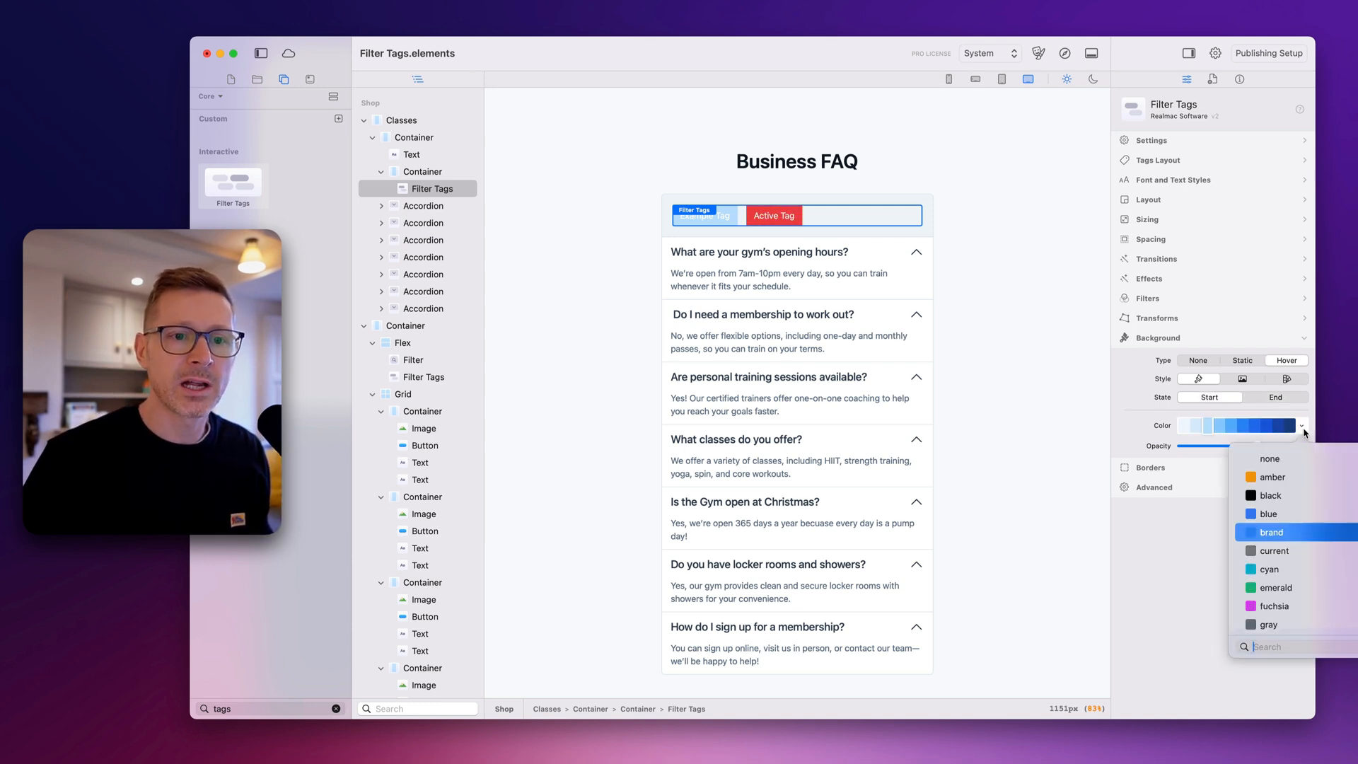
{"action": "key", "text": "Down"}
{"action": "key", "text": "Down"}
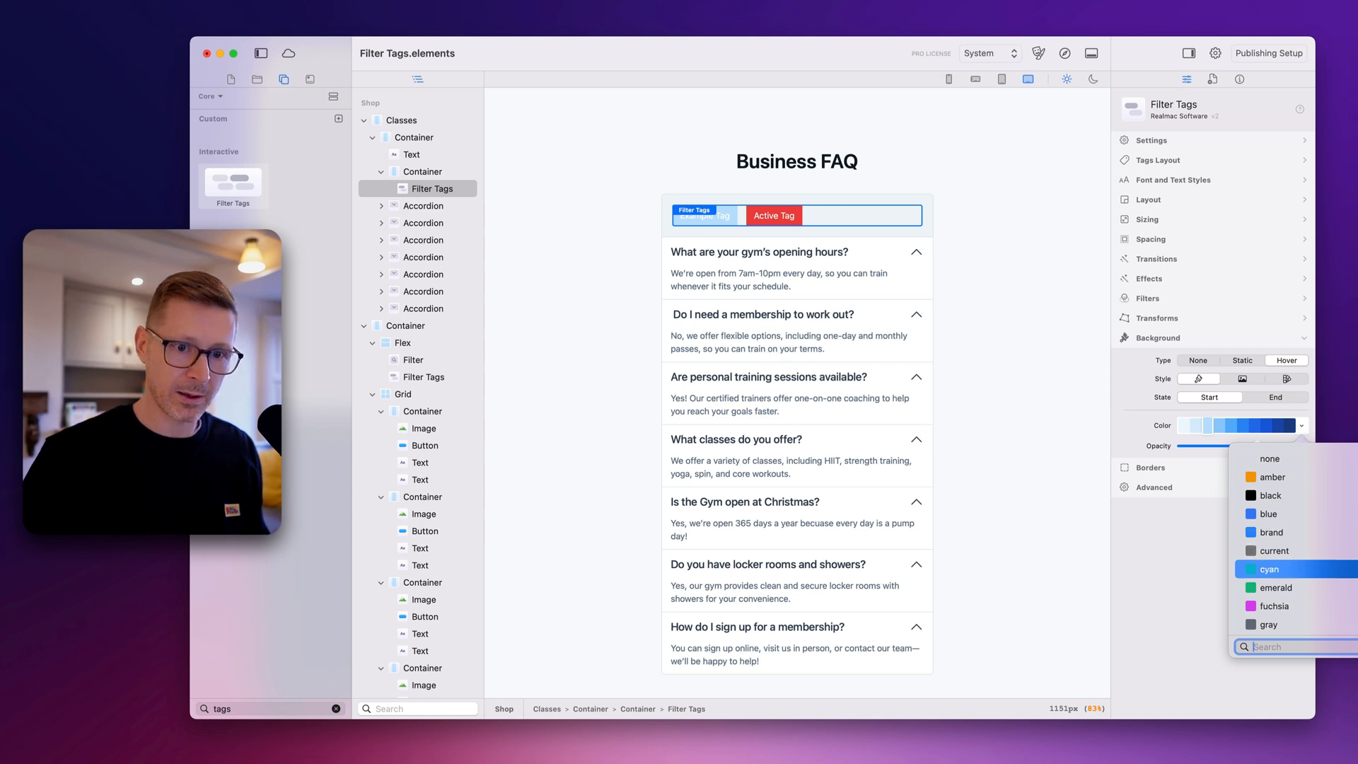
{"action": "key", "text": "Down"}
{"action": "key", "text": "Down"}
{"action": "key", "text": "Down"}
{"action": "key", "text": "Return"}
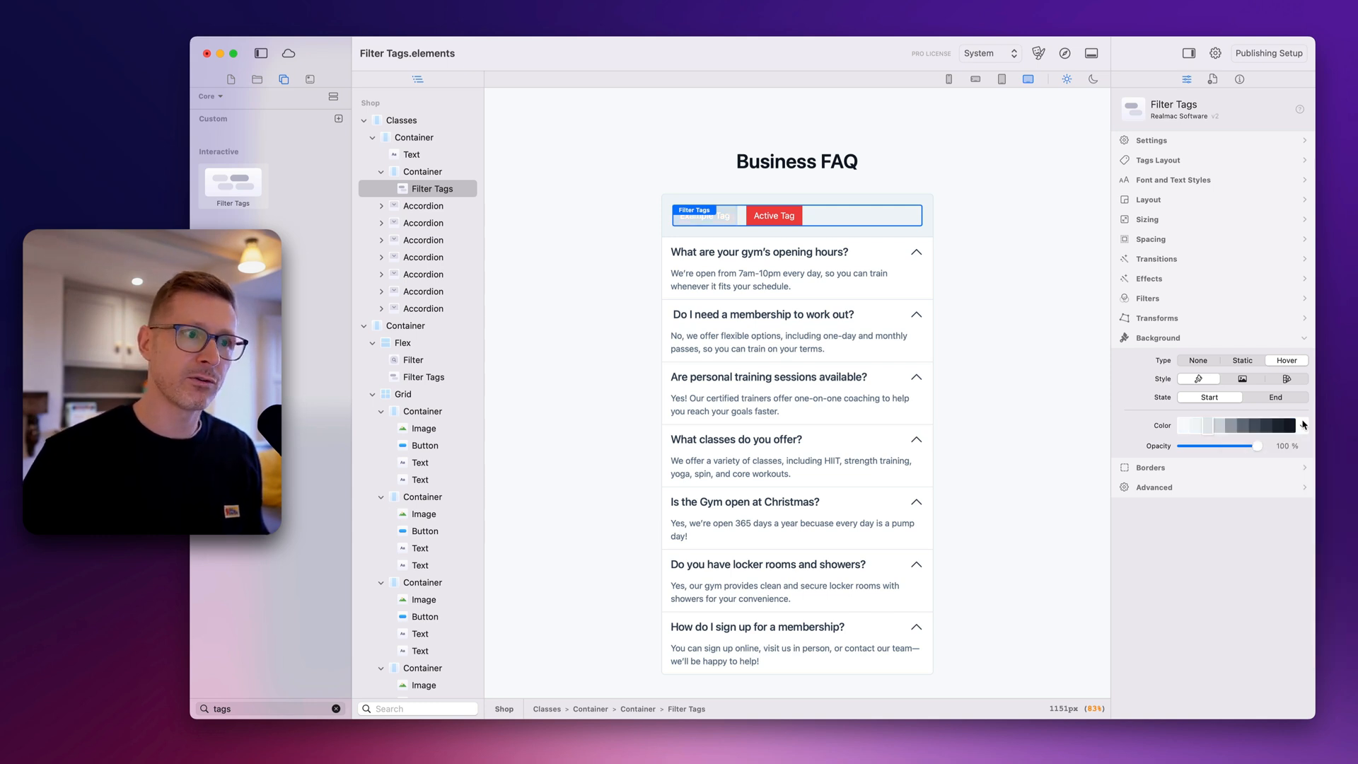
- Deselect the Filter Tags to check their colours, preview the FAQ page in the browser, and return to the editor
{"action": "left_click", "coordinate": [1055, 312]}
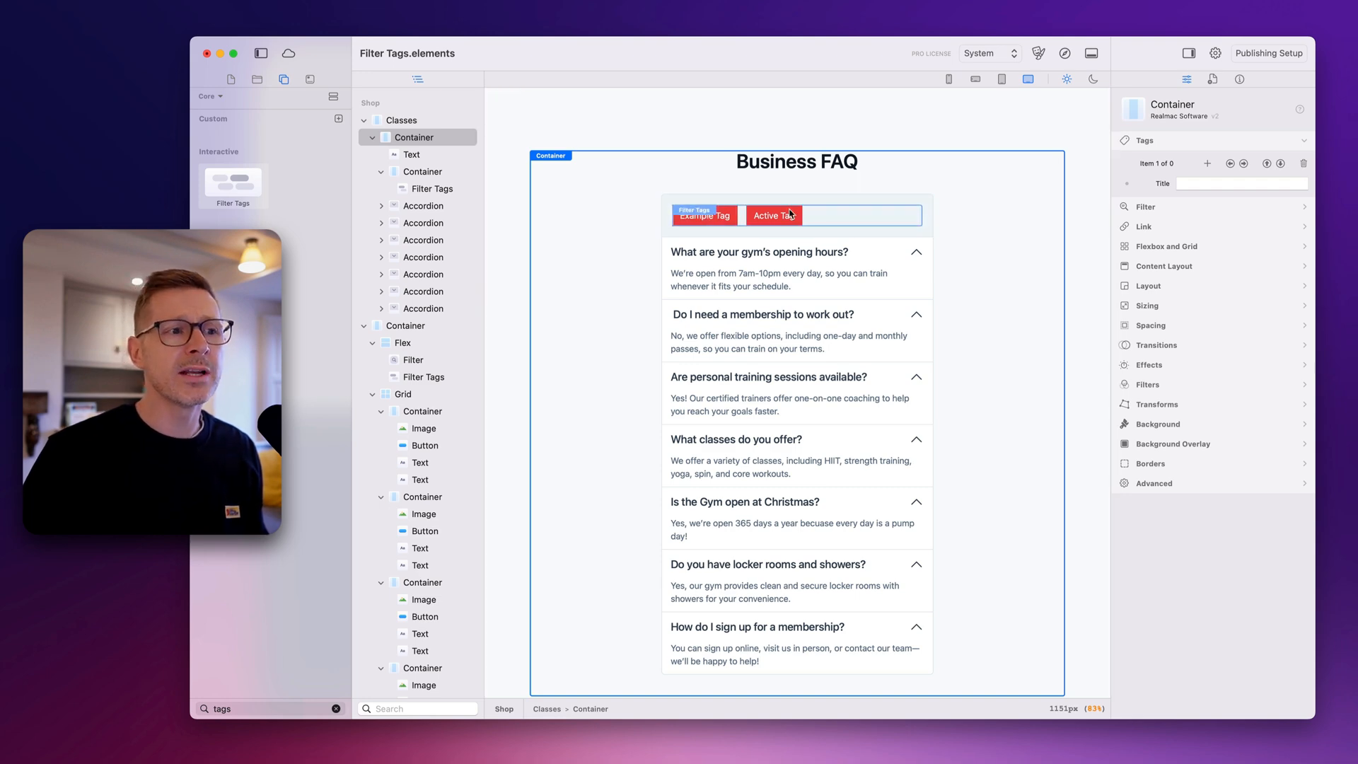
{"action": "left_click", "coordinate": [1064, 54]}
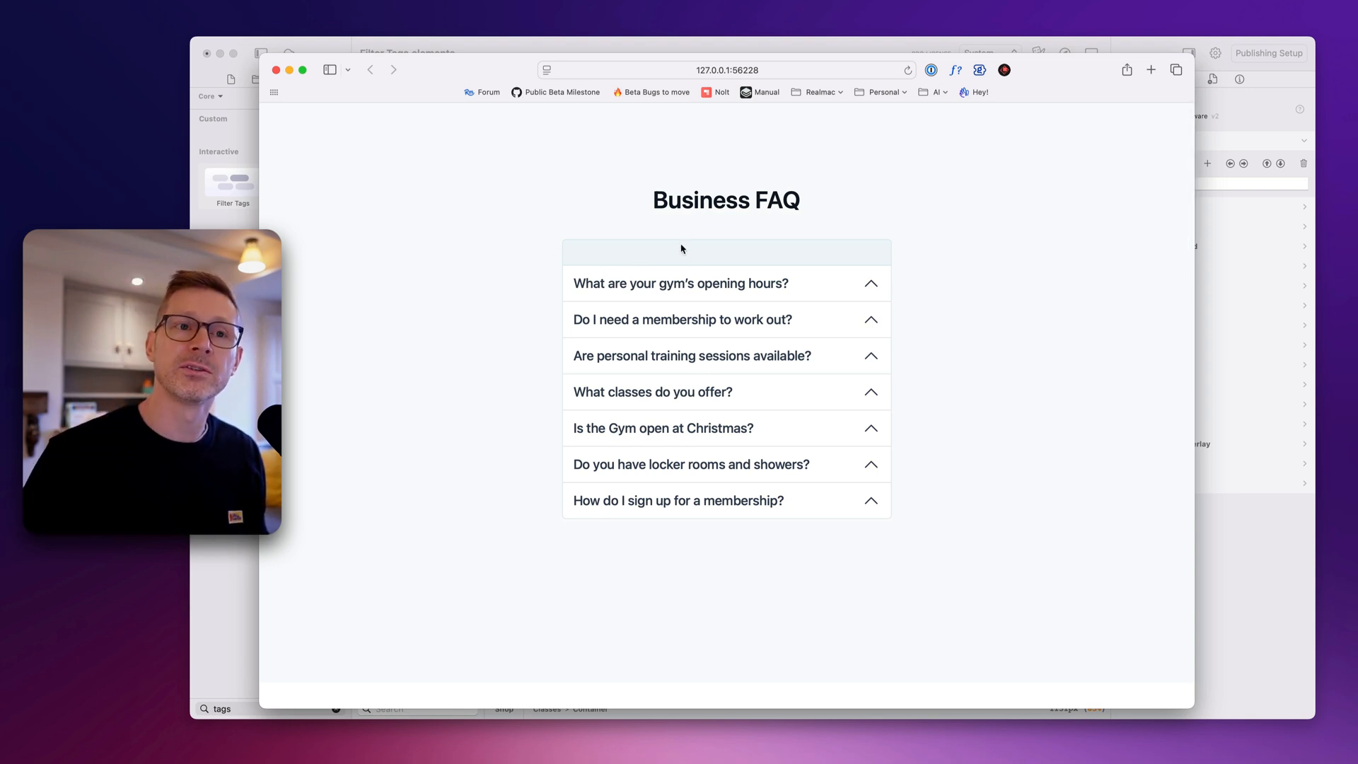
{"action": "left_click", "coordinate": [1125, 46]}
- Switch the filter group of the Business FAQ's Filter Tags component to Custom
{"action": "left_click", "coordinate": [821, 217]}
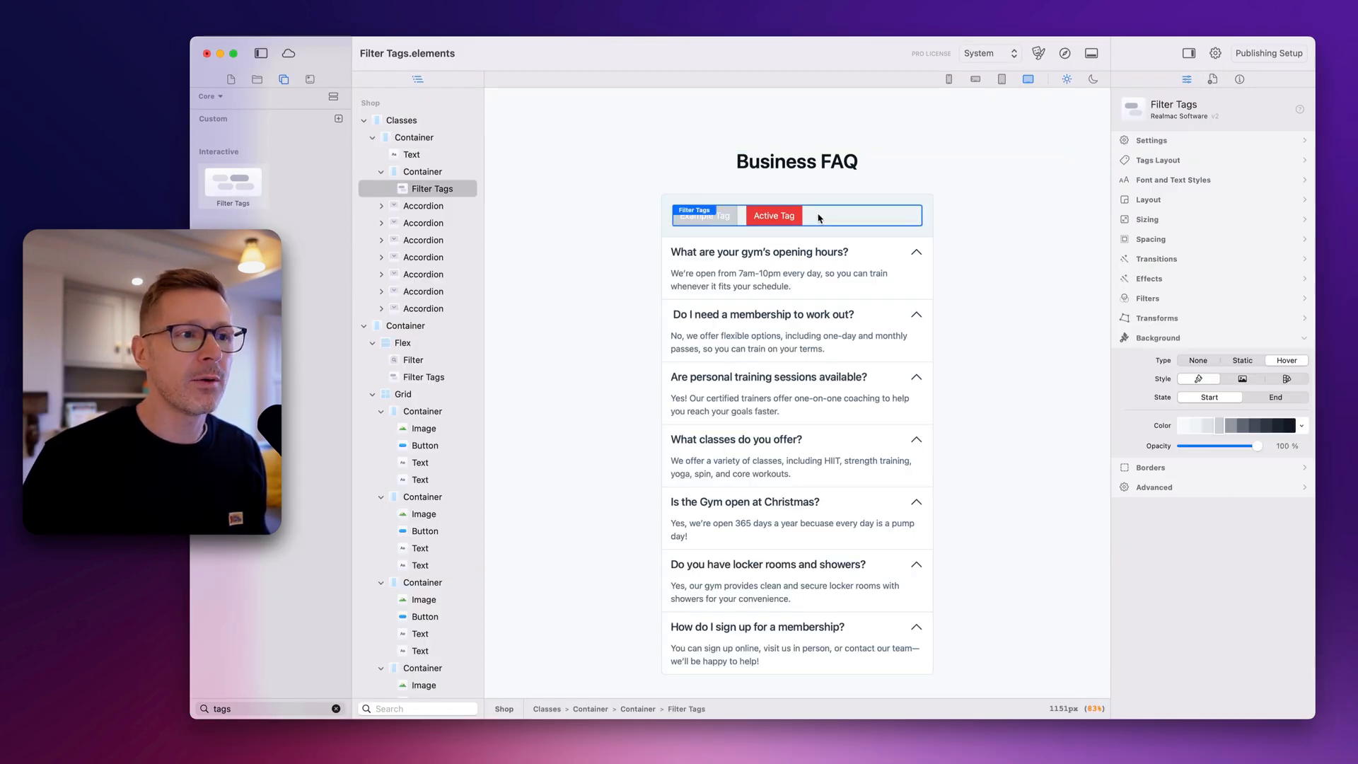
{"action": "left_click", "coordinate": [1205, 140]}
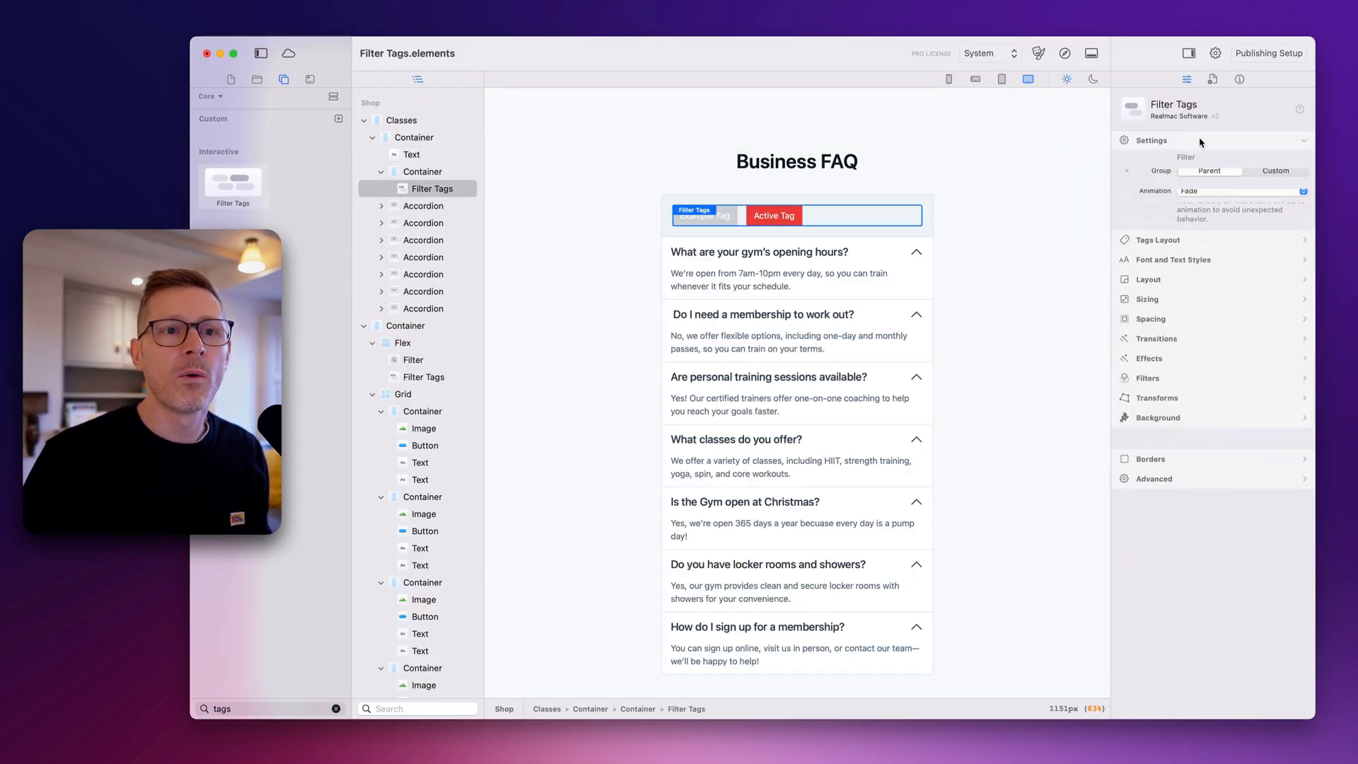
{"action": "left_click", "coordinate": [1277, 178]}
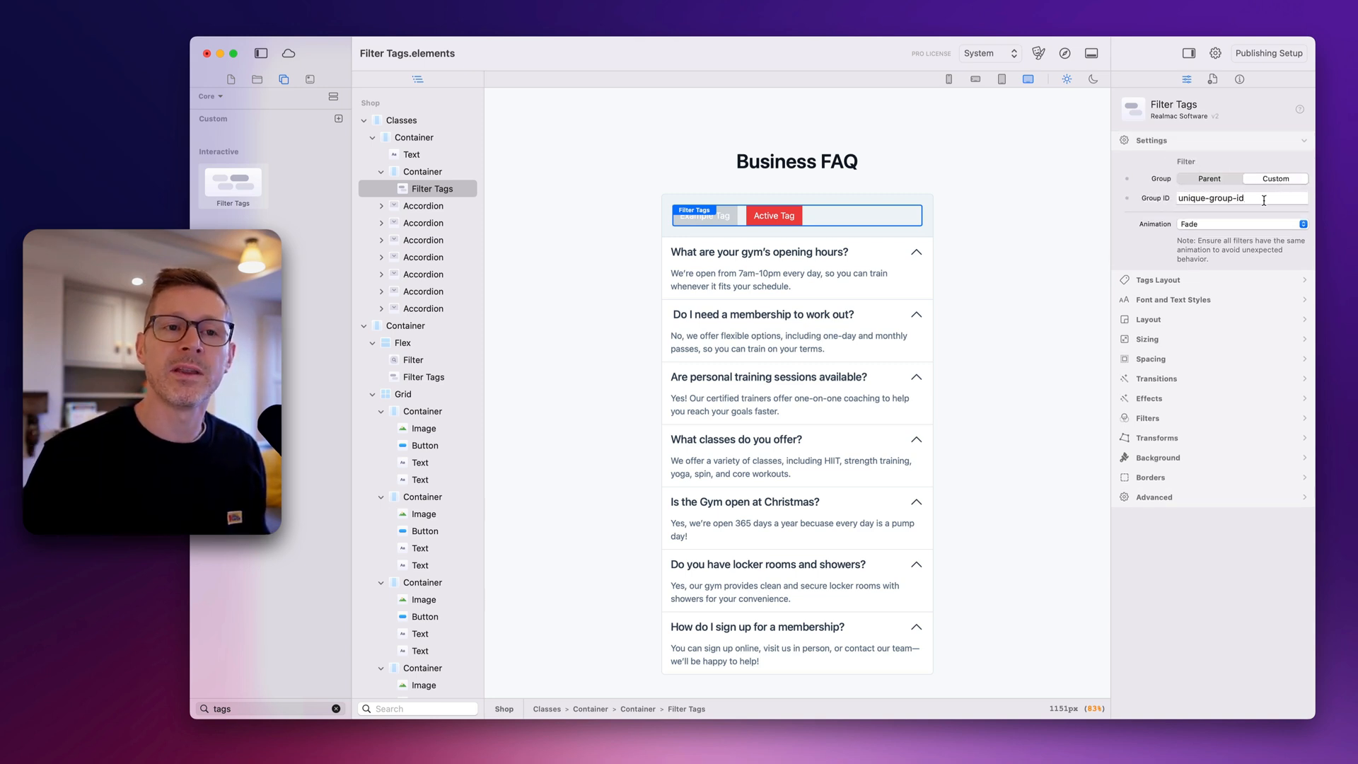
- Copy the group ID business-group from the opening hours accordion's filter settings into the Filter Tags' group ID
{"action": "left_click_drag", "start_coordinate": [1264, 200], "coordinate": [1144, 196]}
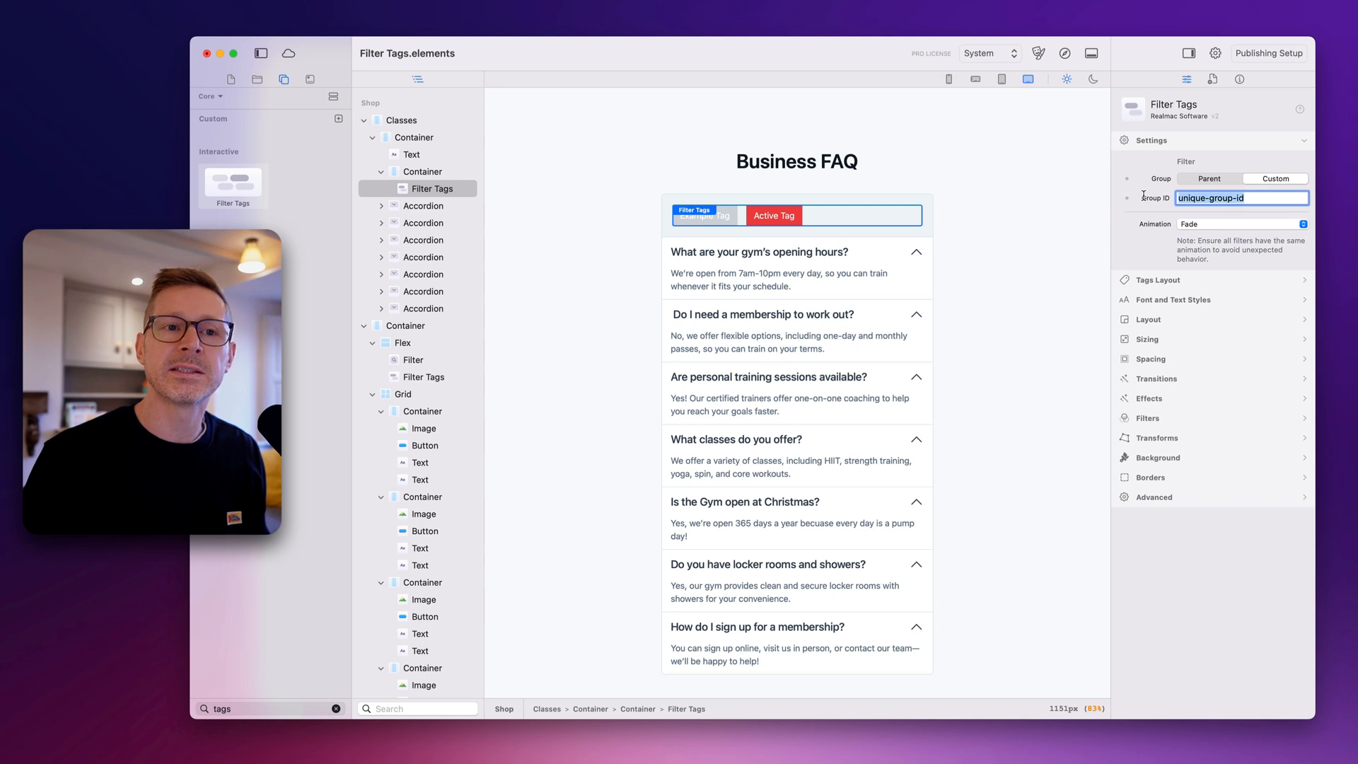
{"action": "left_click", "coordinate": [435, 208]}
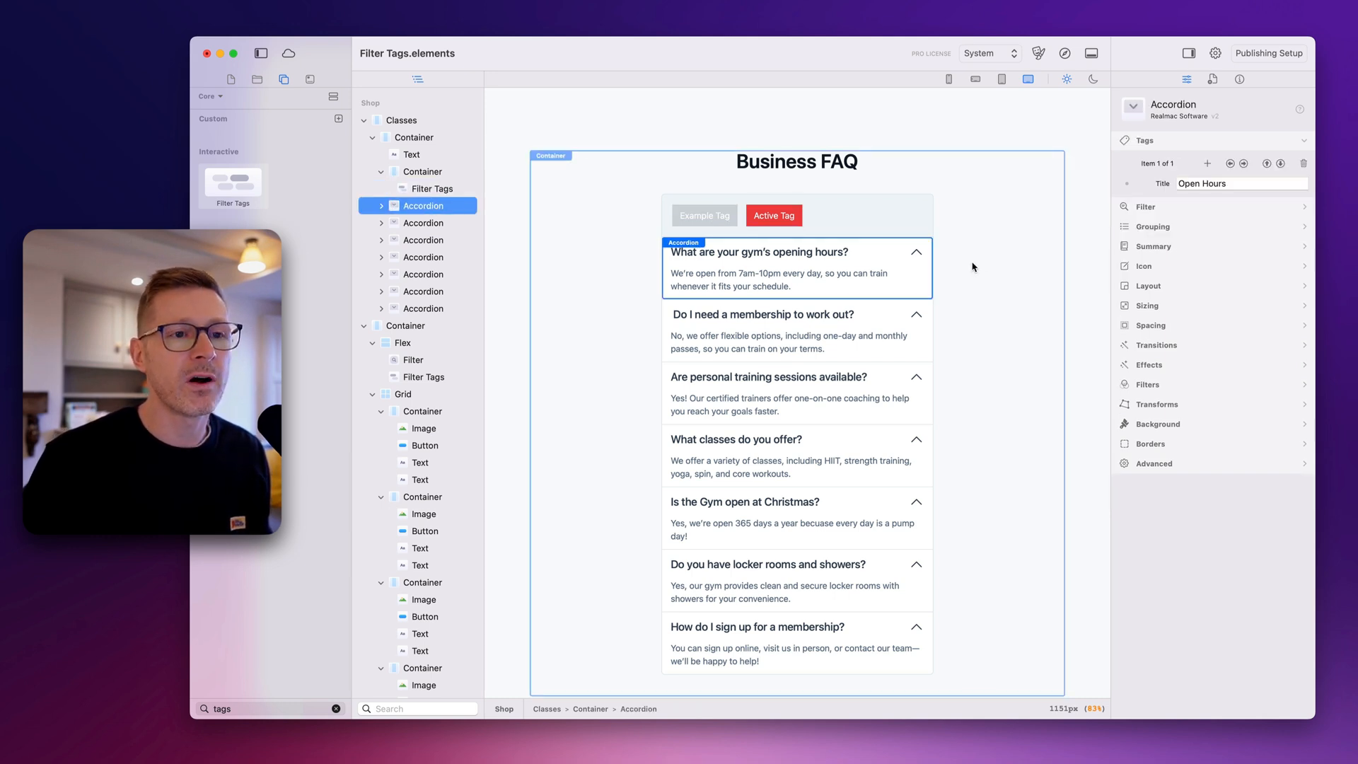
{"action": "left_click", "coordinate": [1234, 207]}
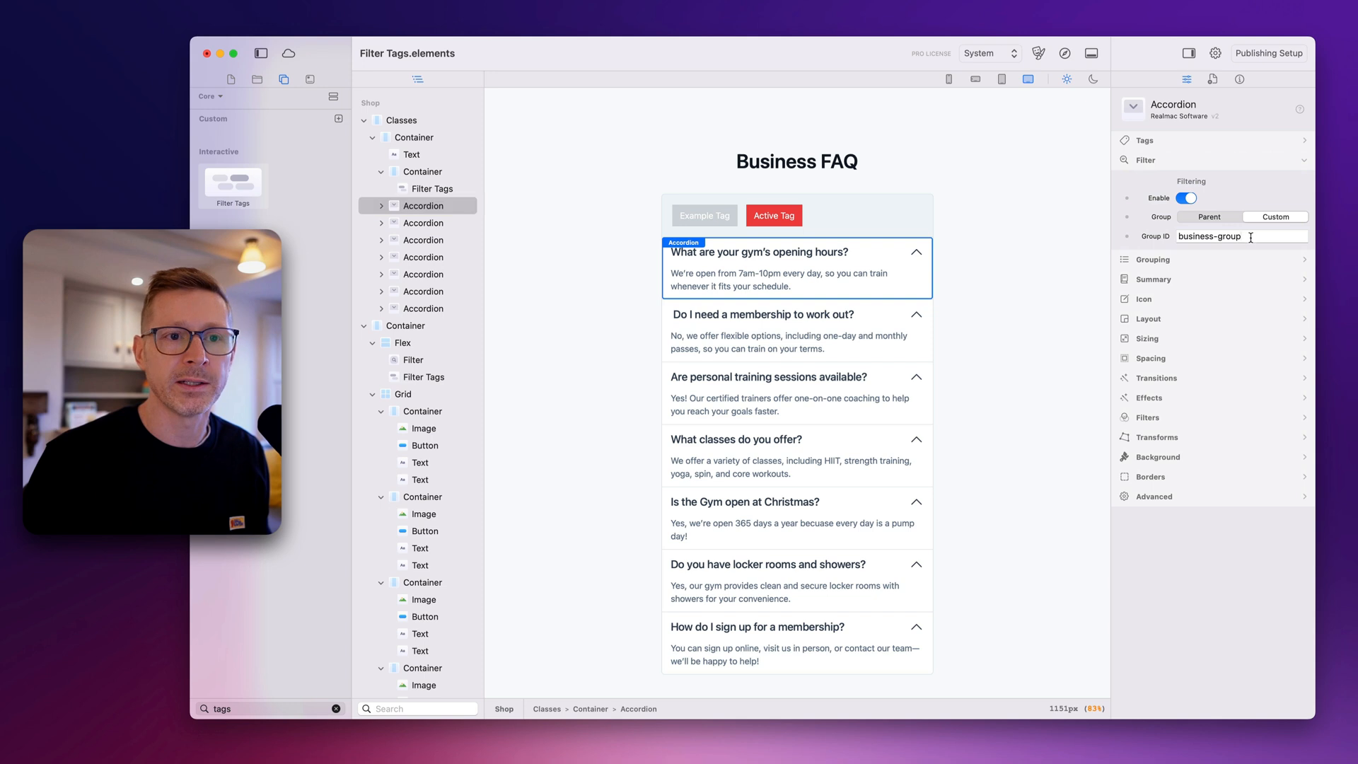
{"action": "left_click", "coordinate": [1282, 234]}
{"action": "key", "text": "super+c"}
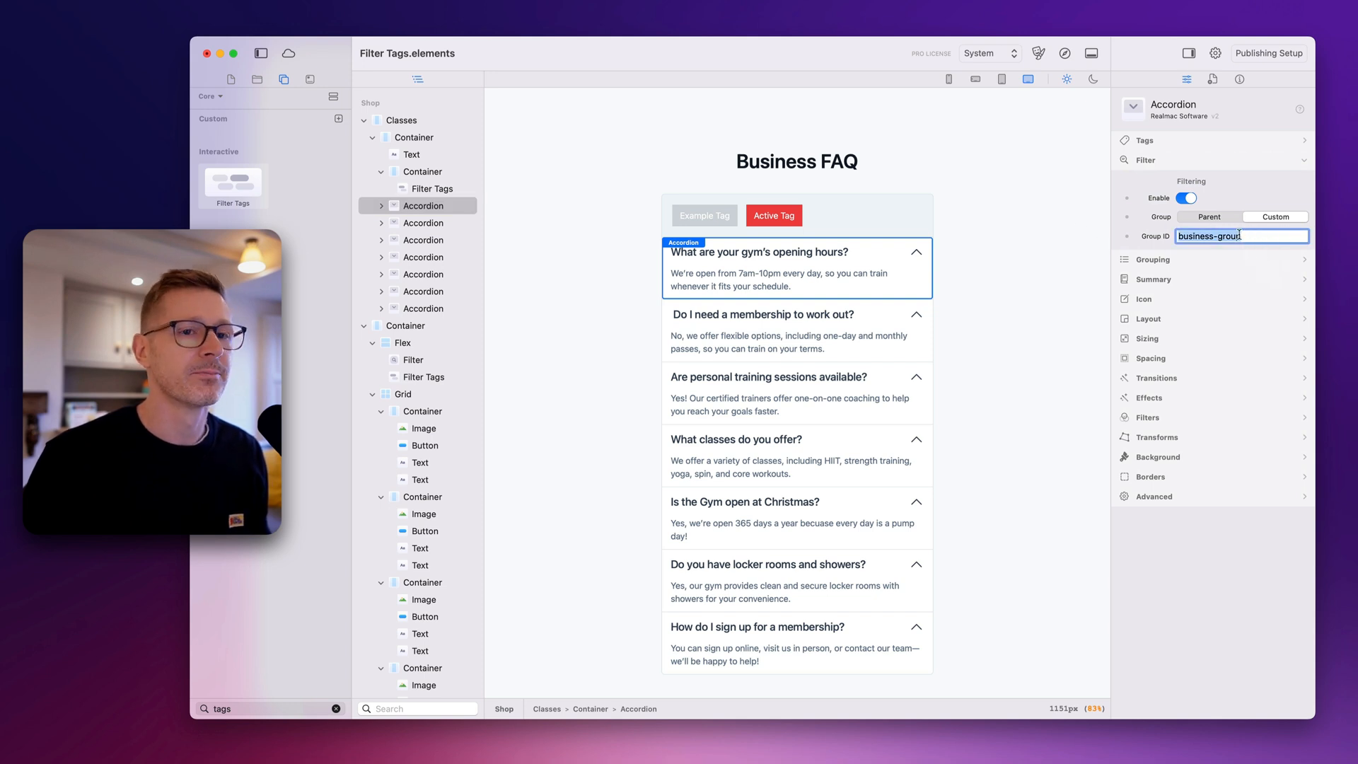
{"action": "left_click", "coordinate": [432, 189]}
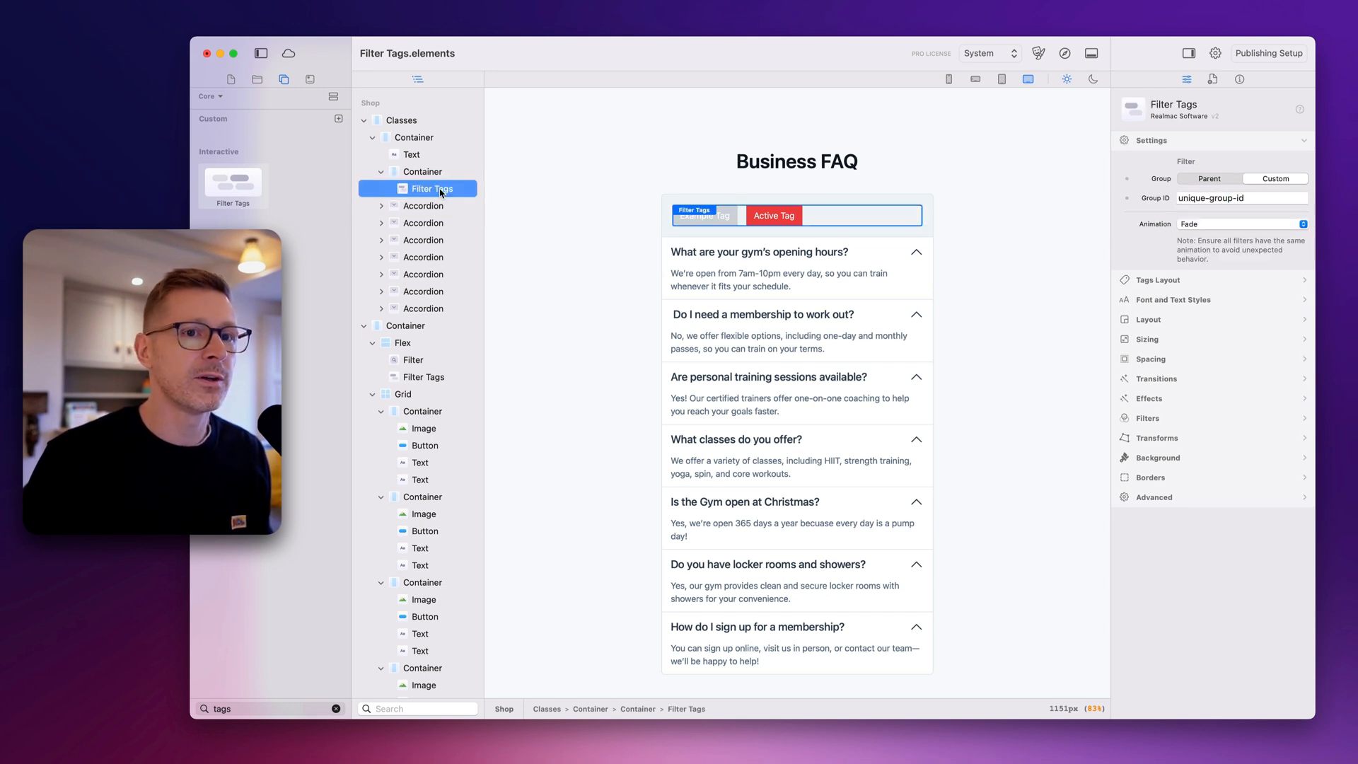
{"action": "left_click", "coordinate": [1304, 200]}
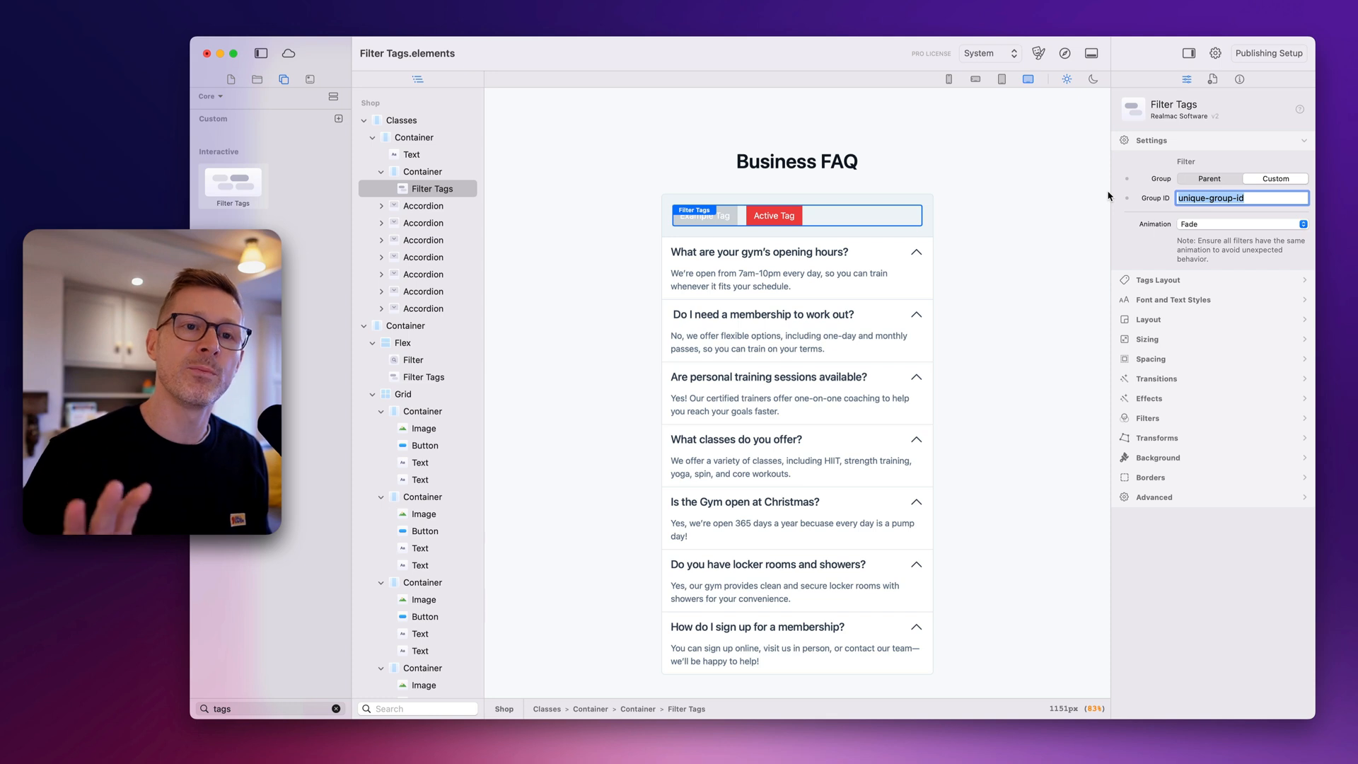
{"action": "key", "text": "super+v"}
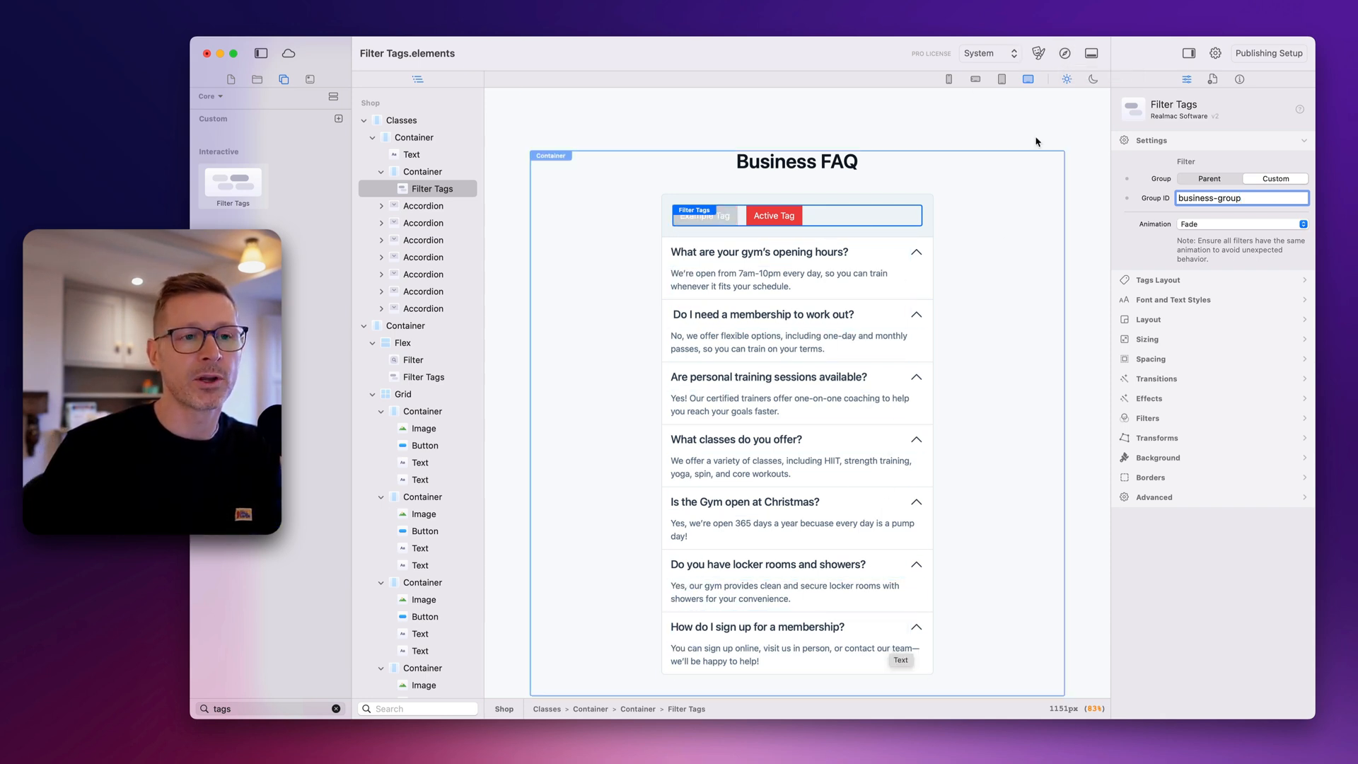
- Preview the page, test the open hours and membership tags together, clear both filters, and return to the editor
{"action": "left_click", "coordinate": [1063, 53]}
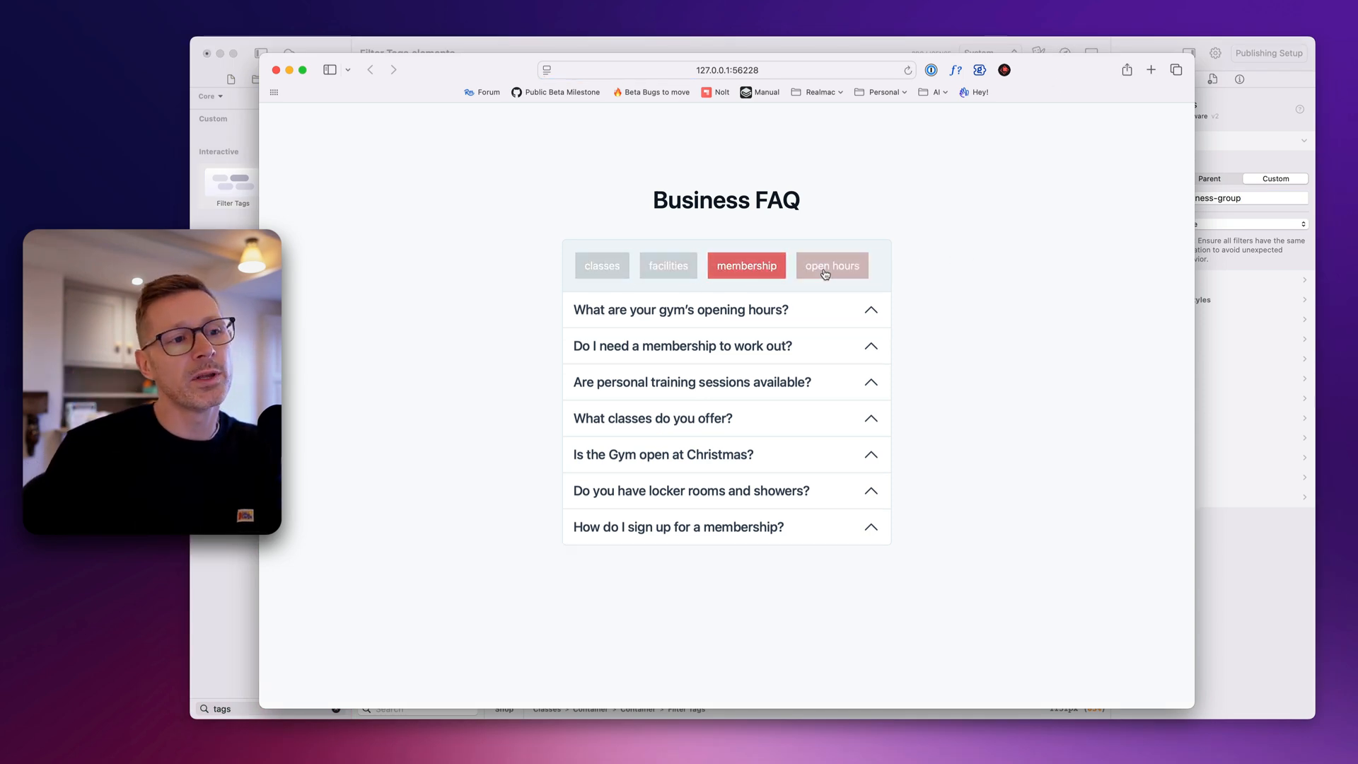
{"action": "left_click", "coordinate": [826, 272]}
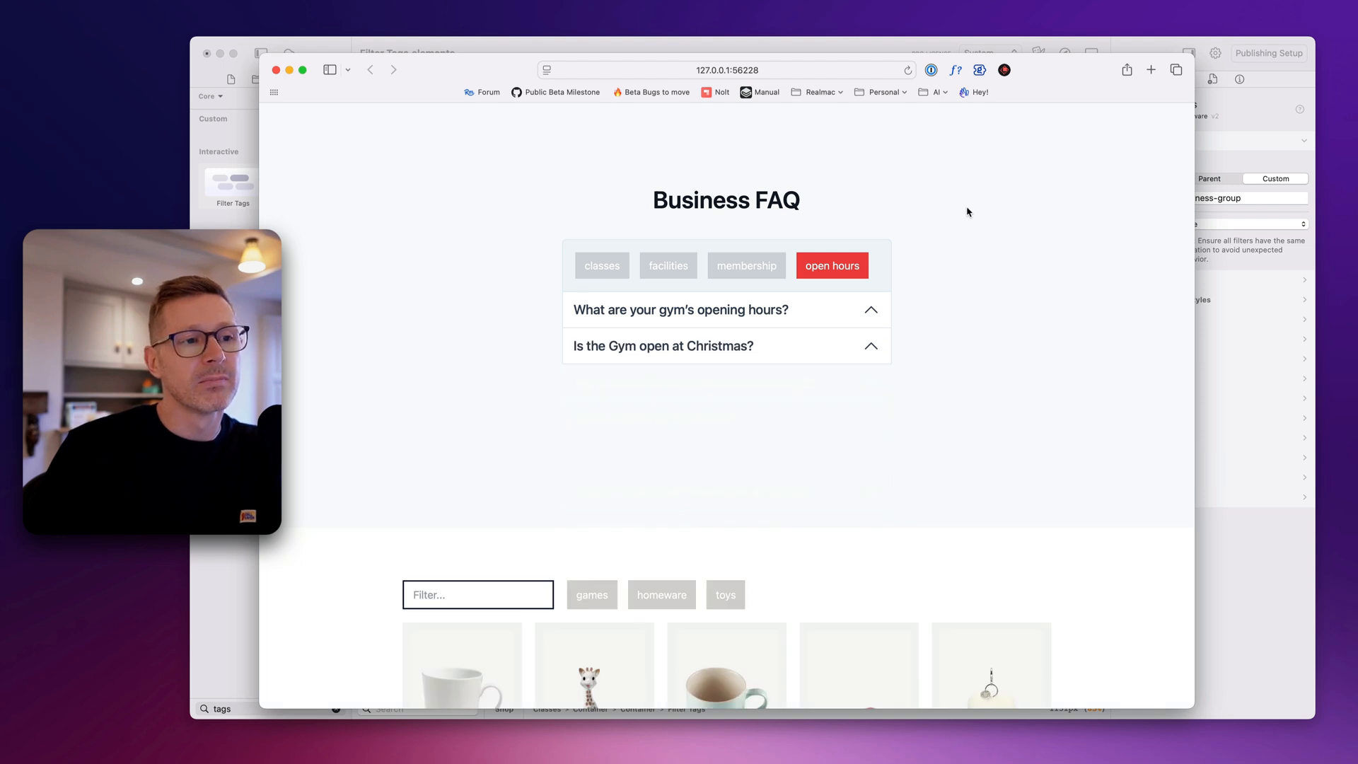
{"action": "left_click", "coordinate": [709, 276]}
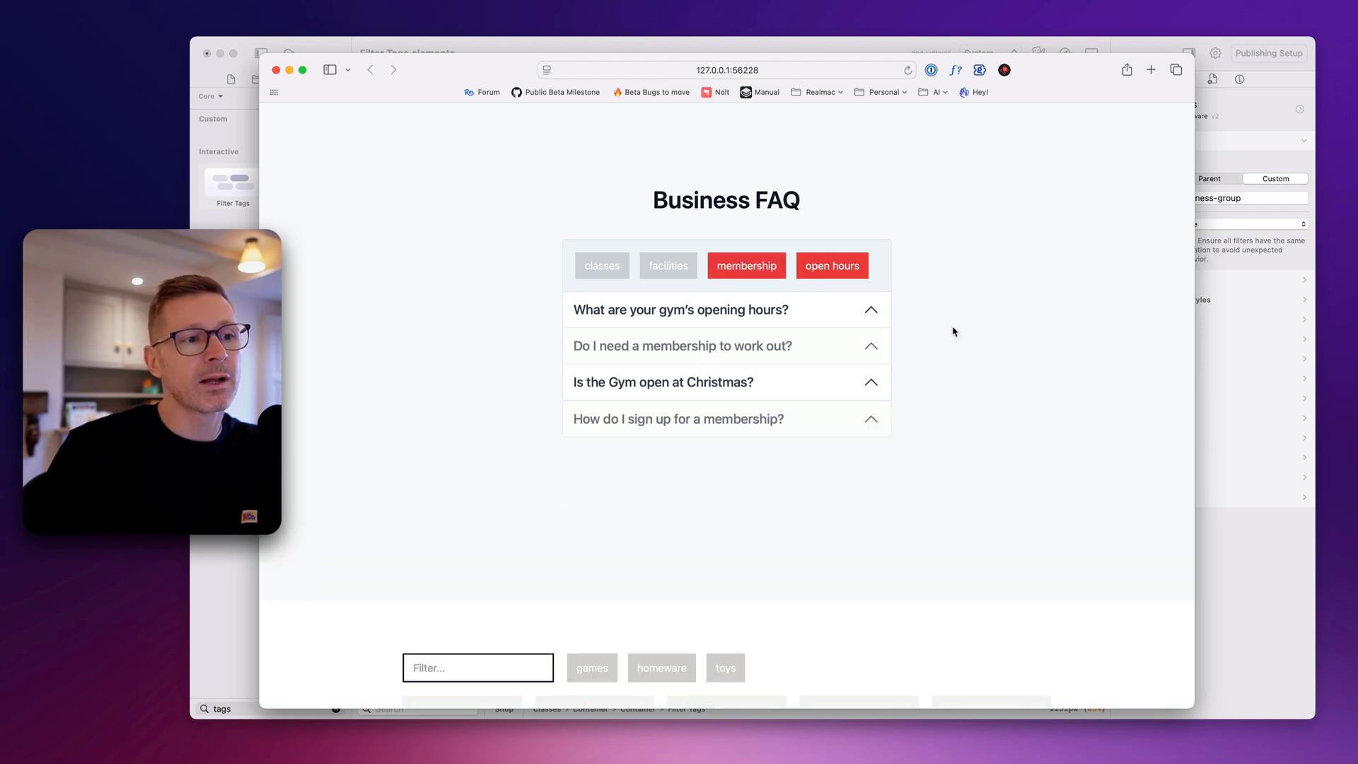
{"action": "left_click", "coordinate": [748, 275]}
{"action": "left_click", "coordinate": [826, 275]}
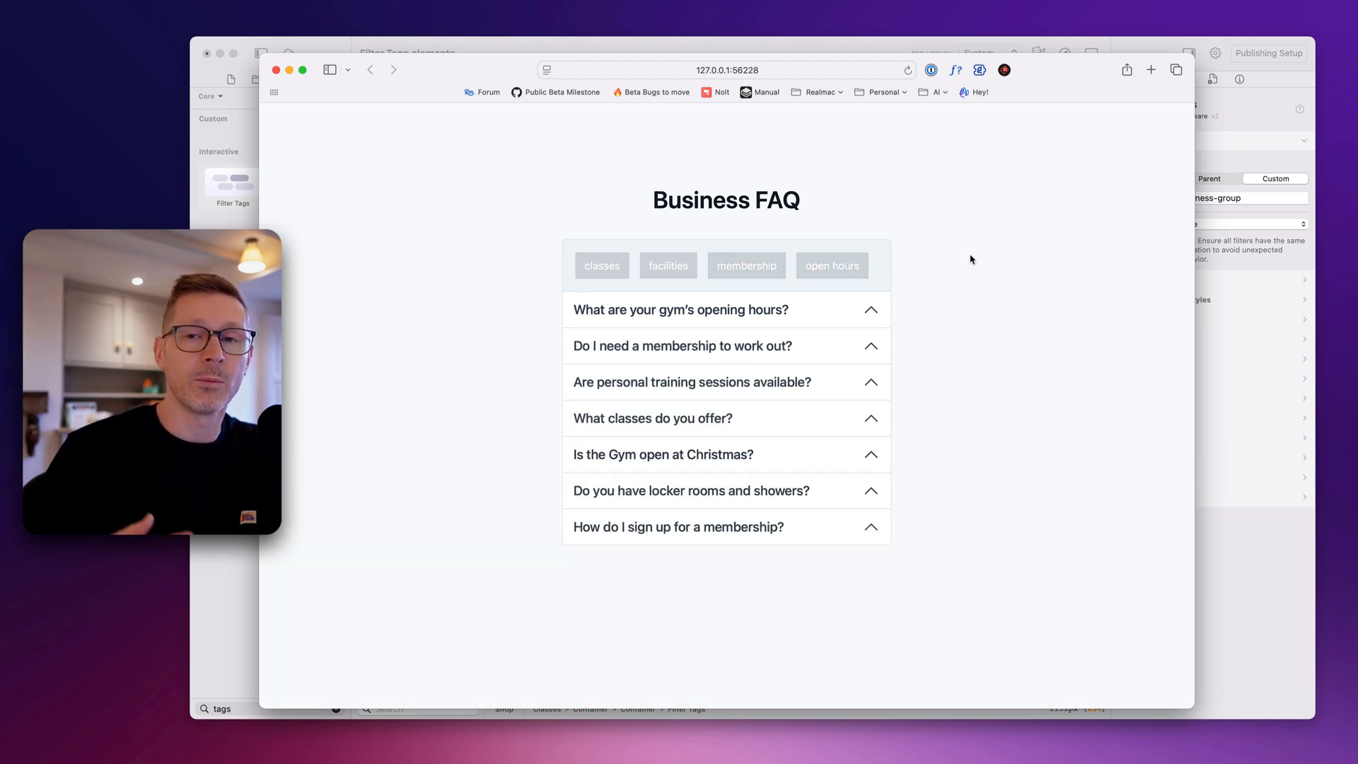
{"action": "left_click", "coordinate": [1237, 563]}
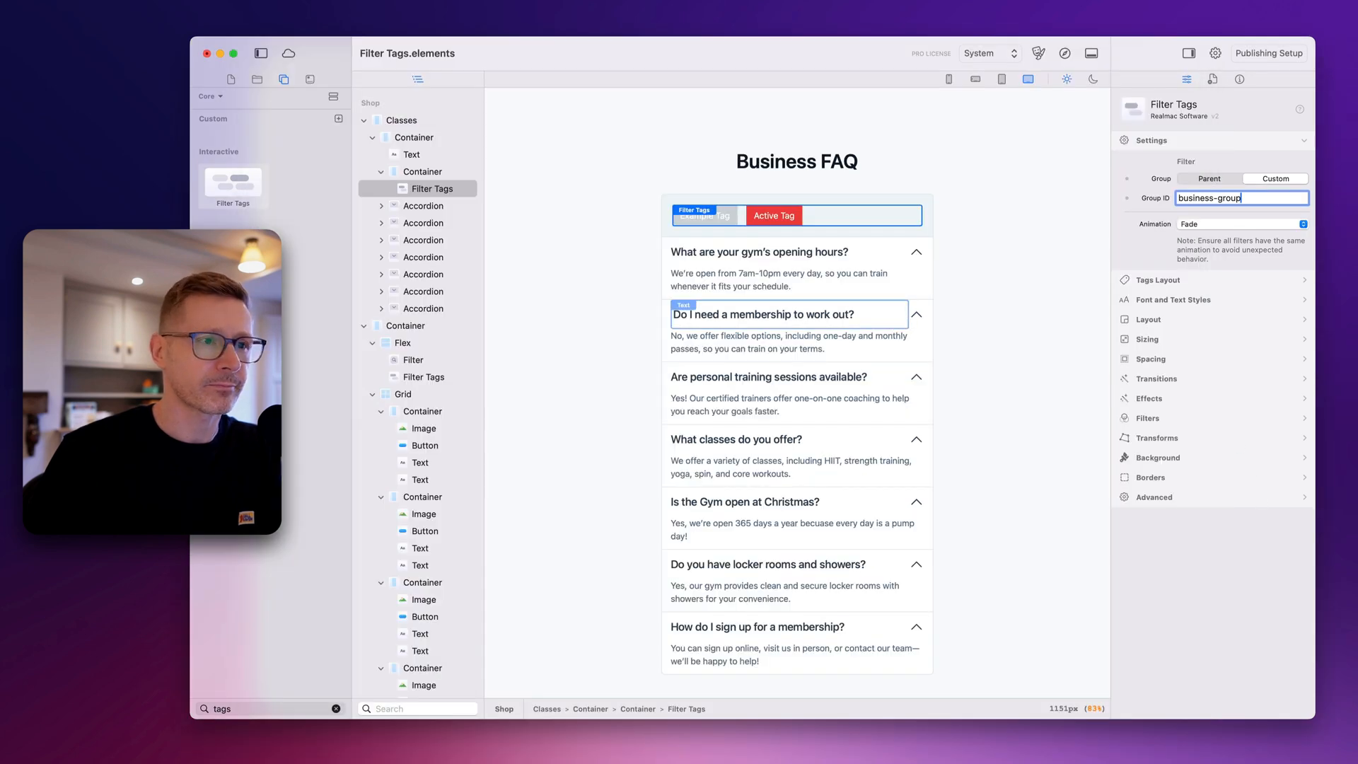
- Add a second tag titled Gym to the "What are your gym's opening hours?" accordion and review both of its tags
{"action": "left_click", "coordinate": [922, 251]}
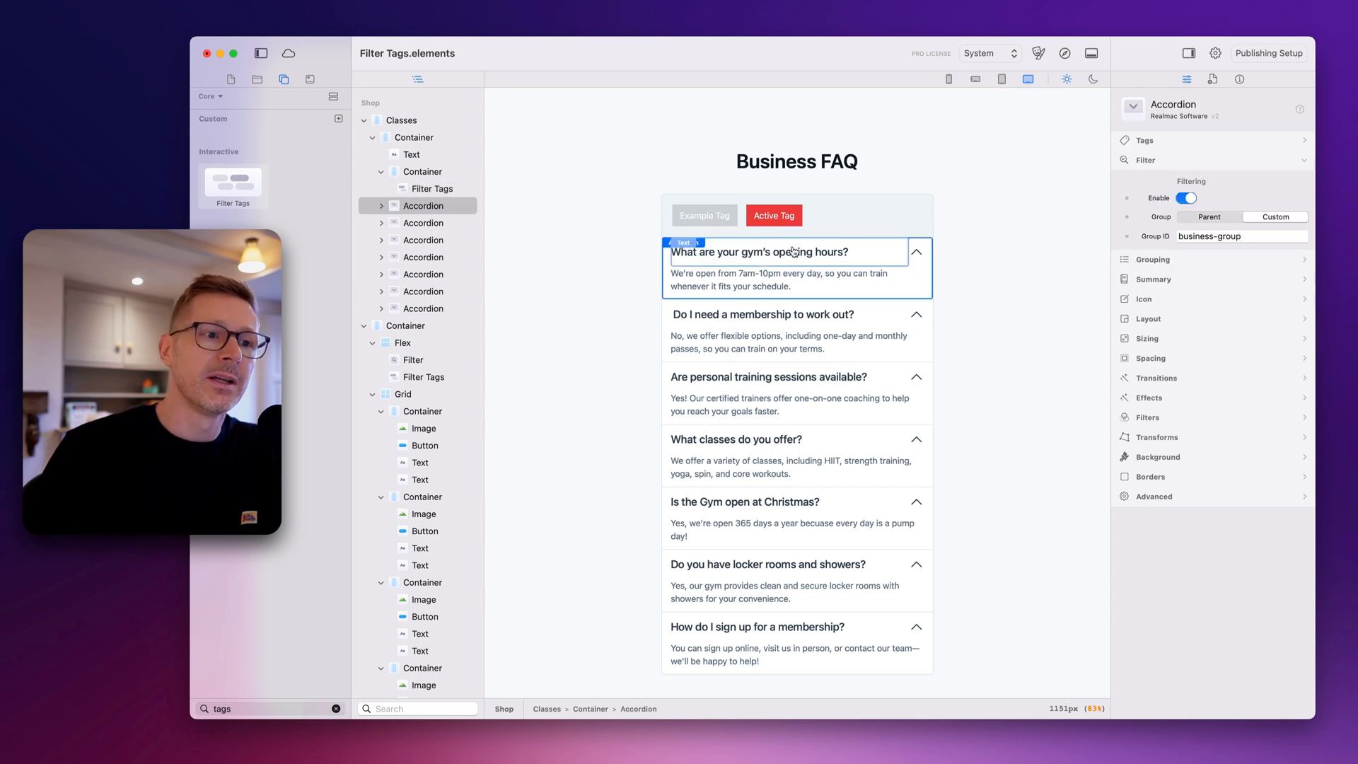
{"action": "left_click", "coordinate": [1154, 161]}
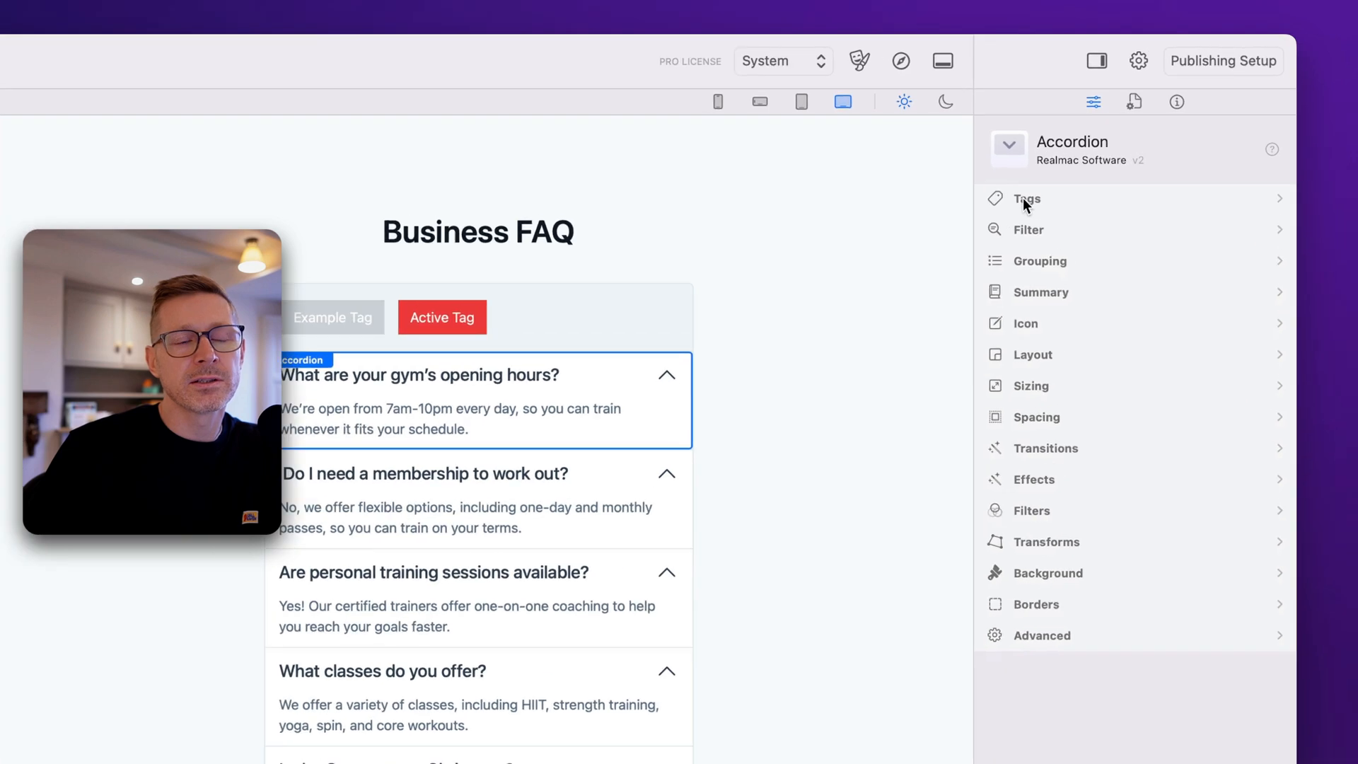
{"action": "left_click", "coordinate": [1147, 141]}
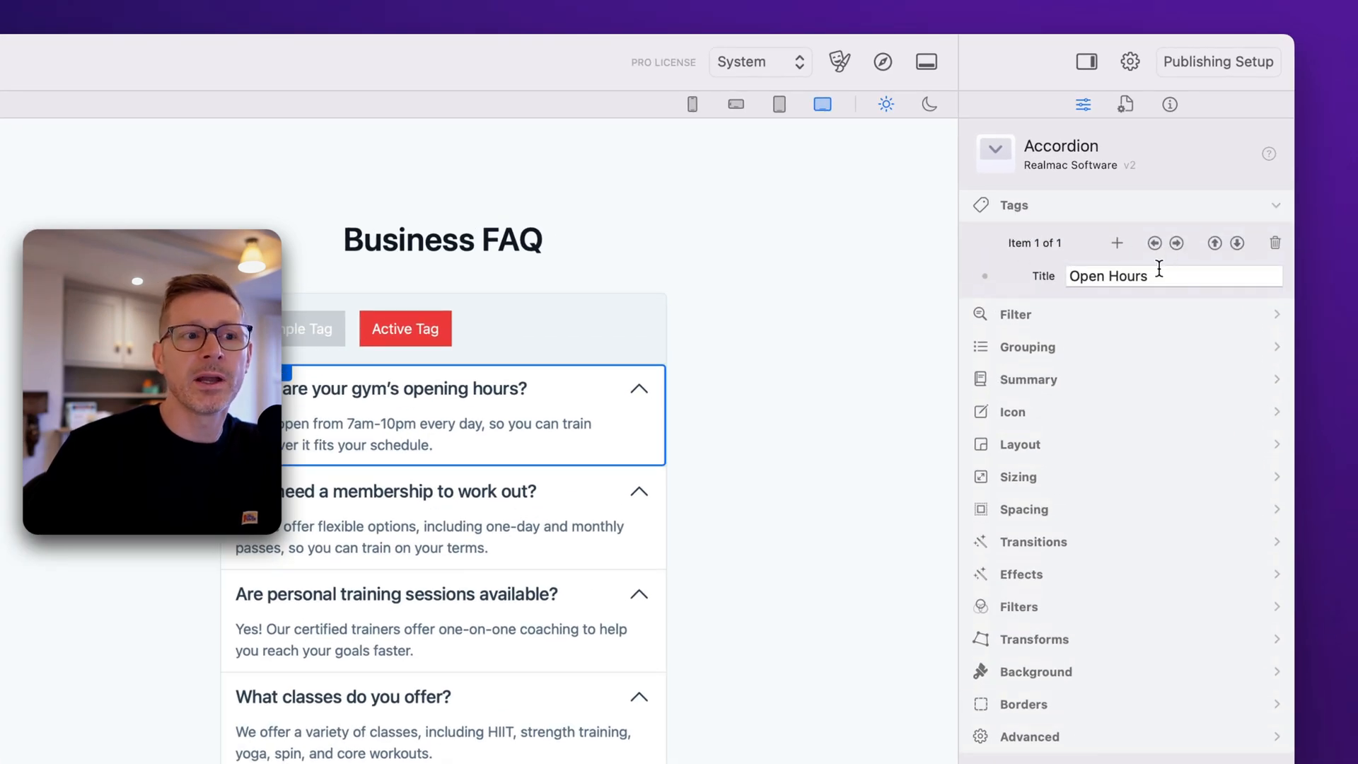
{"action": "left_click", "coordinate": [1117, 243]}
{"action": "left_click", "coordinate": [1114, 275]}
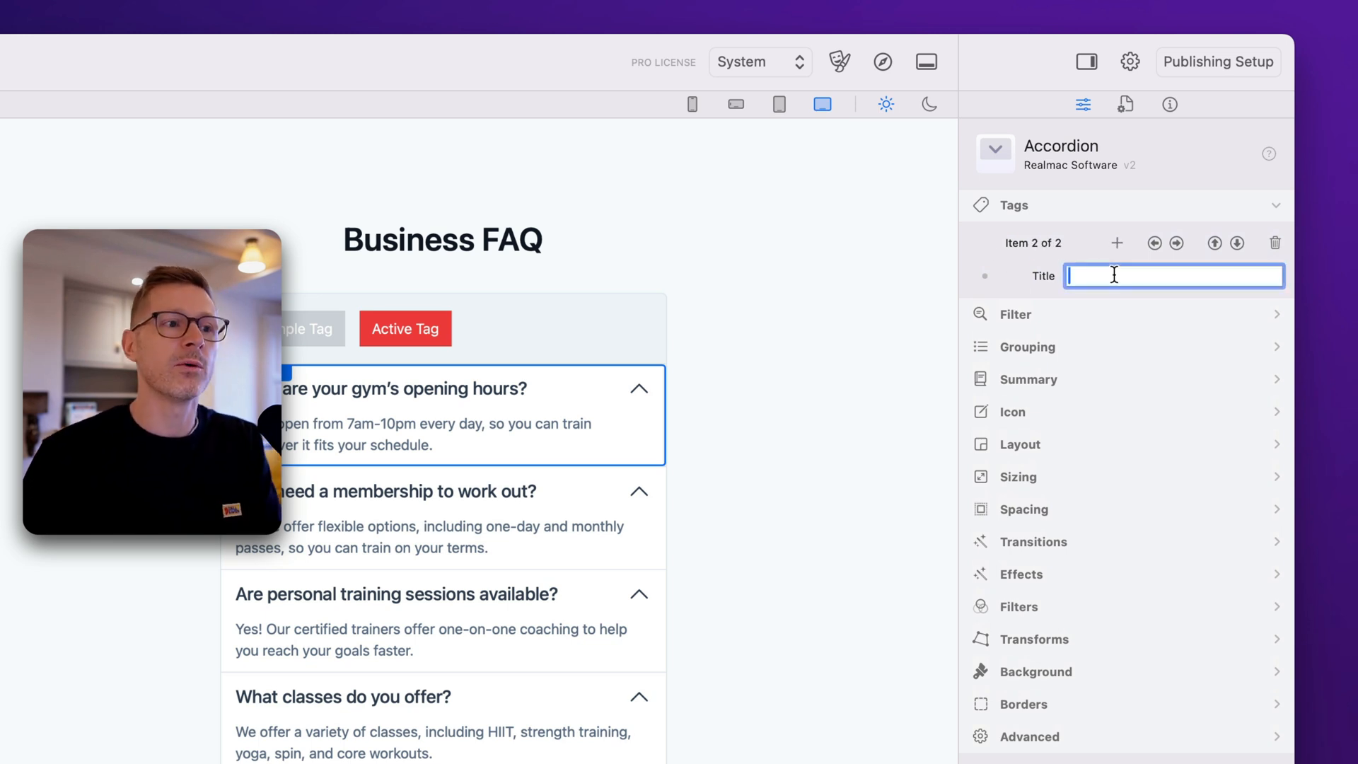
{"action": "type", "text": "Gy"}
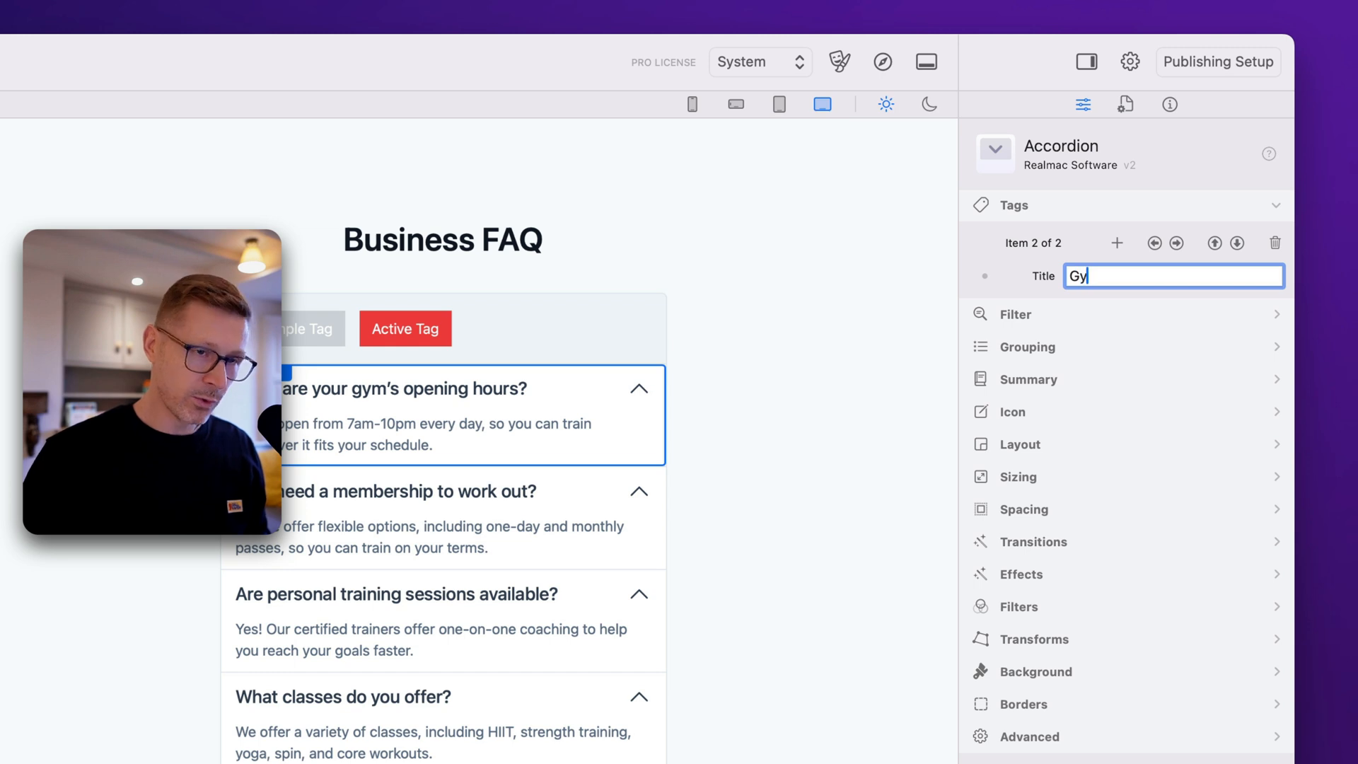
{"action": "type", "text": "m"}
{"action": "key", "text": "Return"}
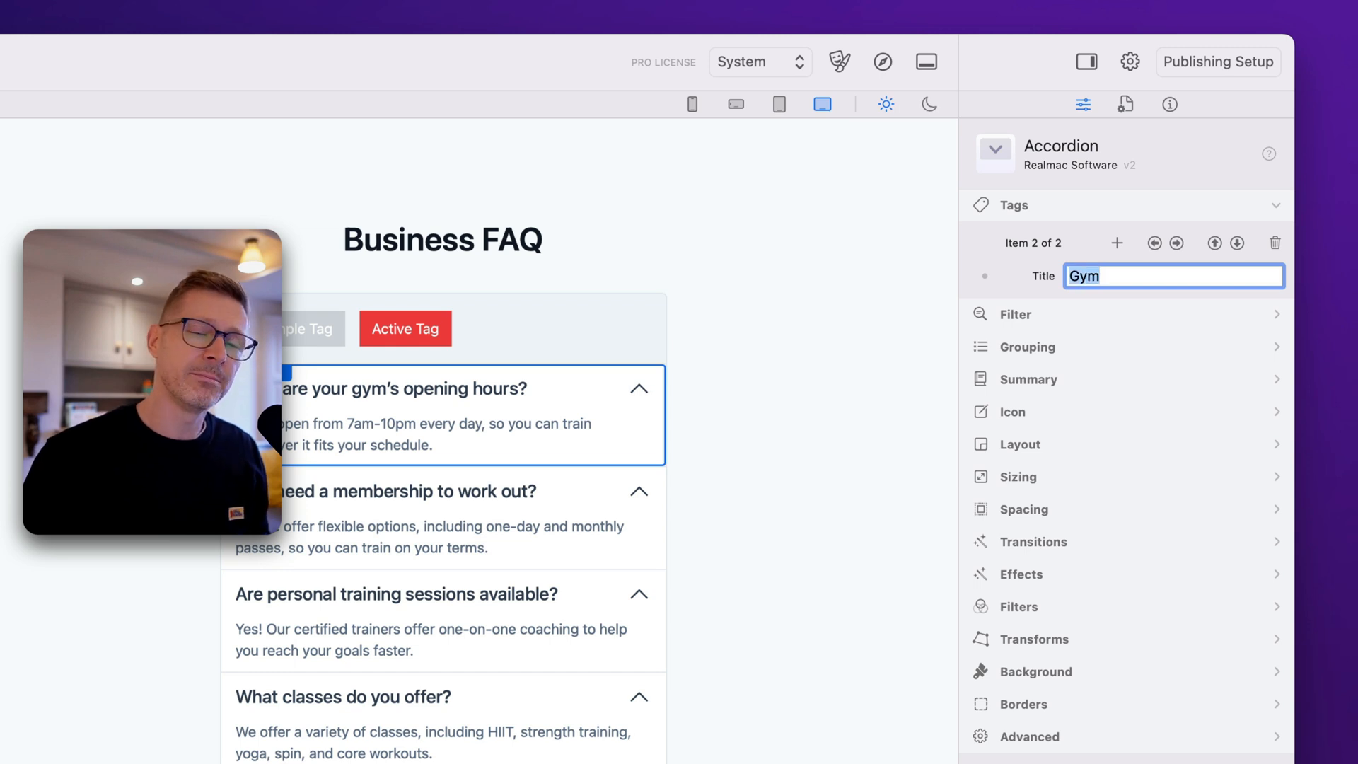
{"action": "left_click", "coordinate": [1153, 242]}
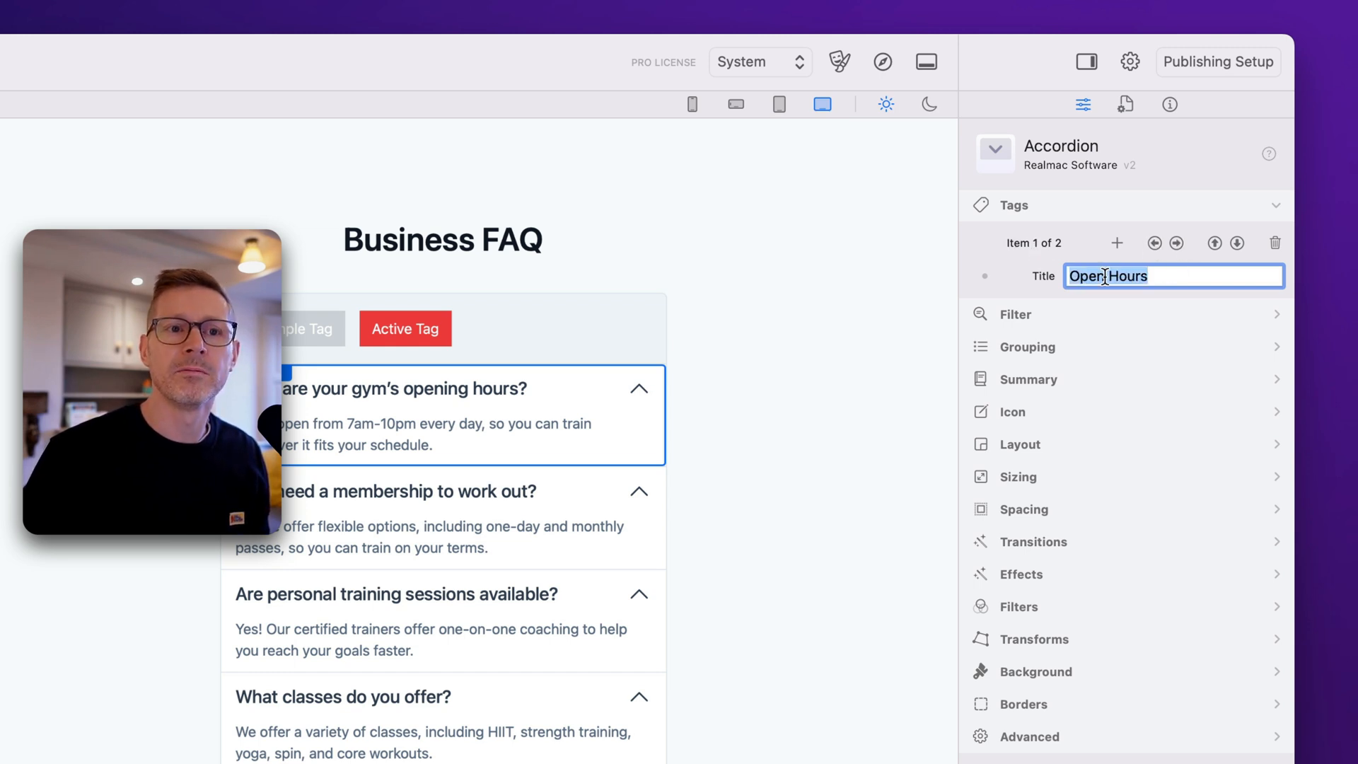
{"action": "left_click", "coordinate": [1176, 243]}
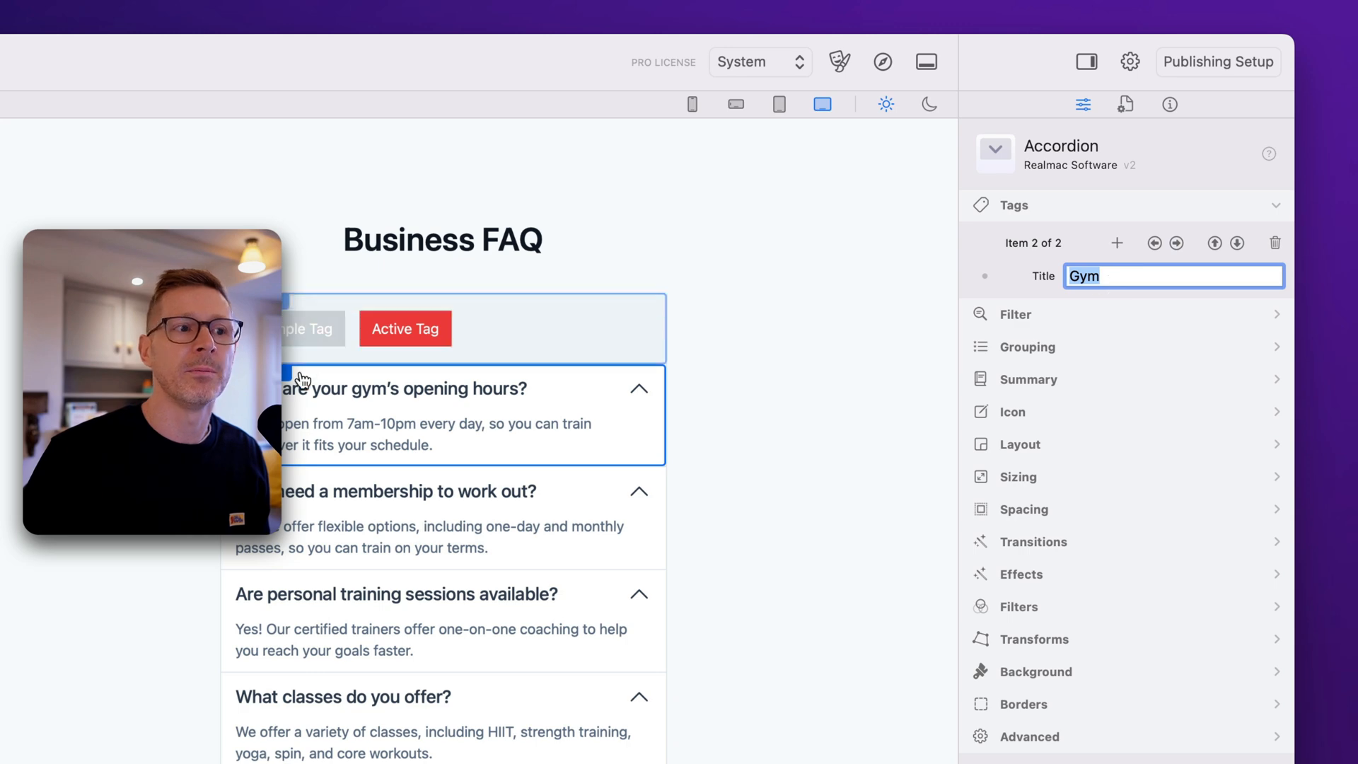
- Preview the page, filter the FAQ by the gym tag, clear that filter, and return to the editor
{"action": "left_click", "coordinate": [884, 63]}
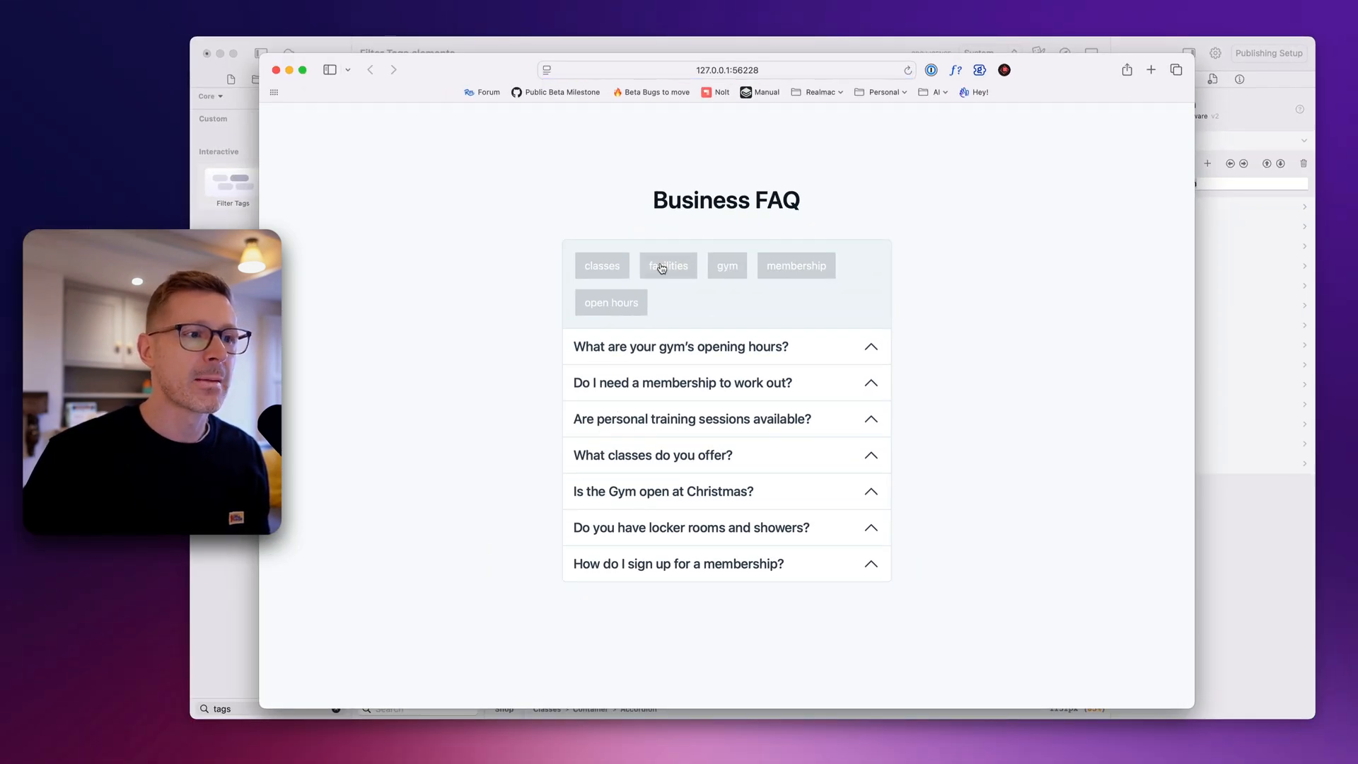
{"action": "left_click", "coordinate": [729, 274]}
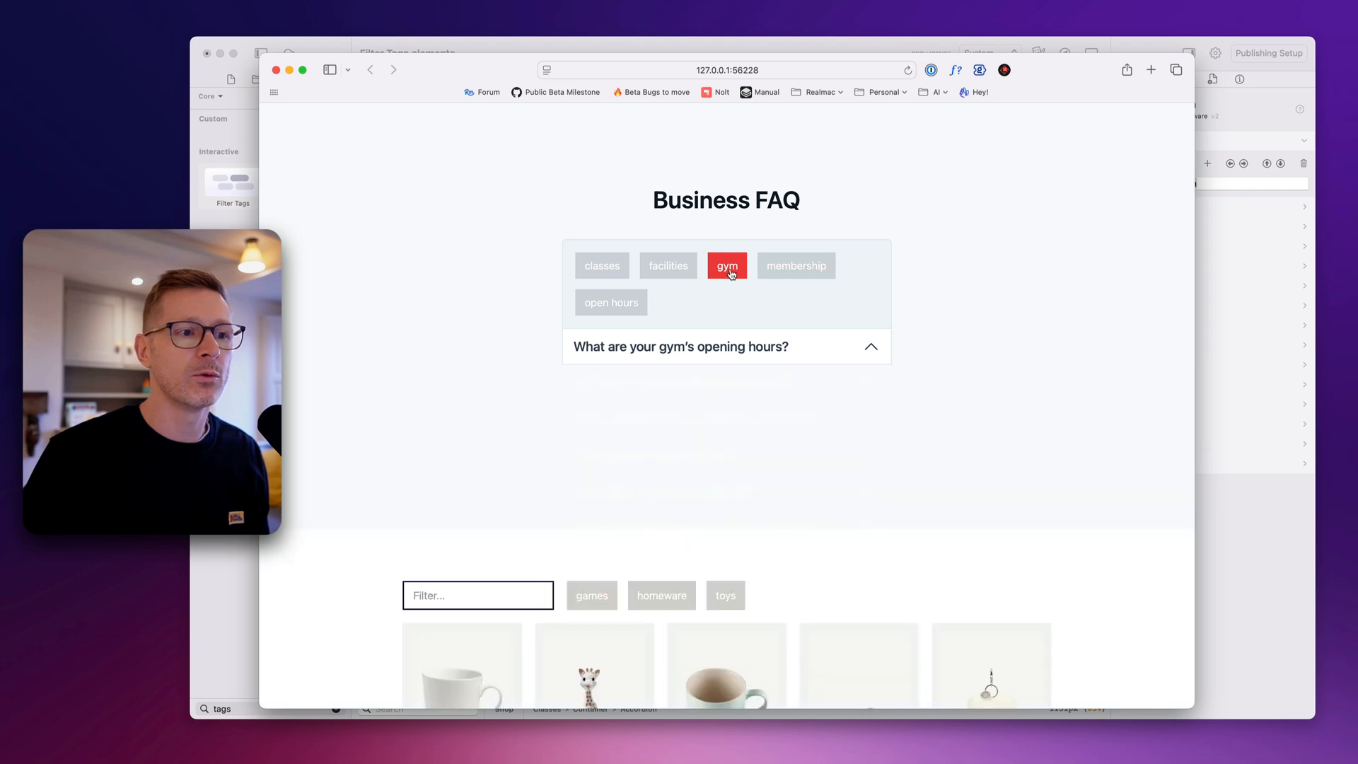
{"action": "left_click", "coordinate": [728, 275]}
{"action": "left_click", "coordinate": [1246, 338]}
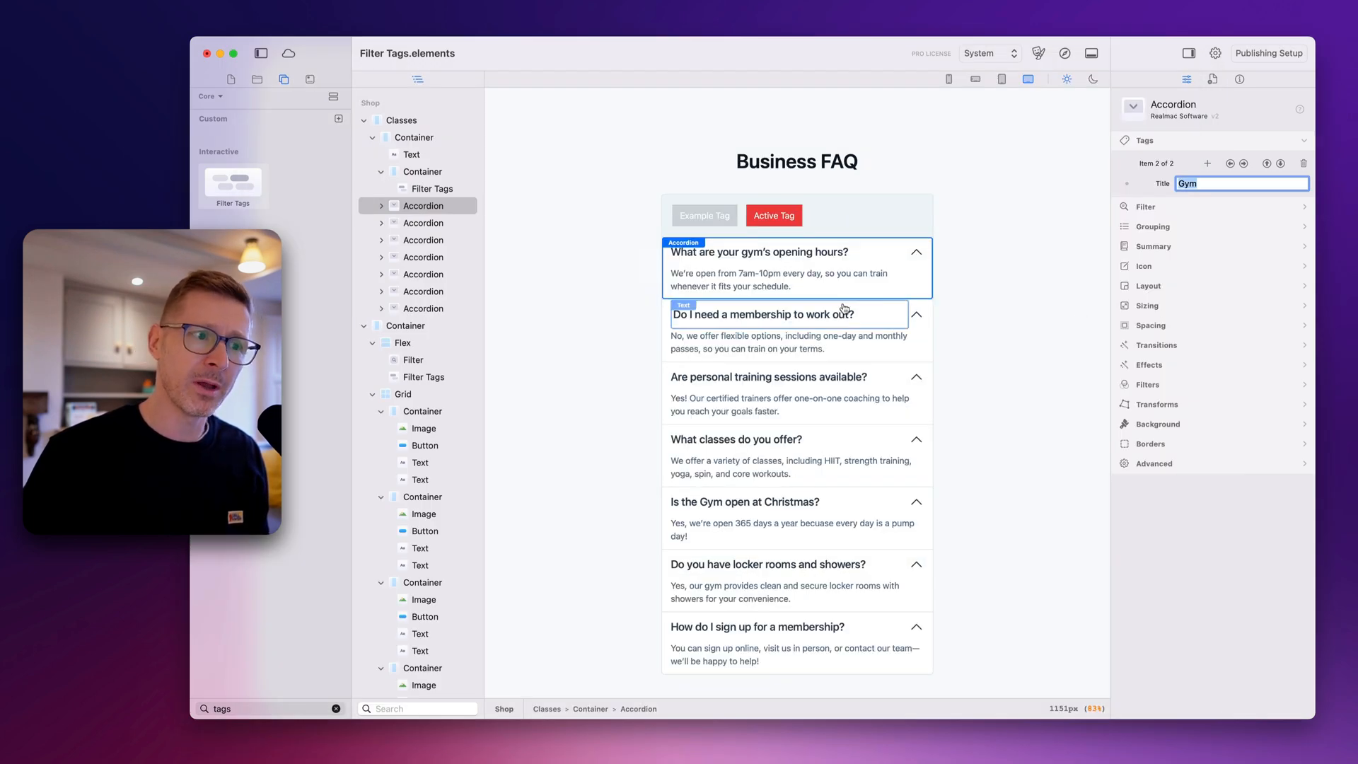
- Add a second tag titled Gym to the "Do I need a membership to work out?" accordion
{"action": "left_click", "coordinate": [931, 309]}
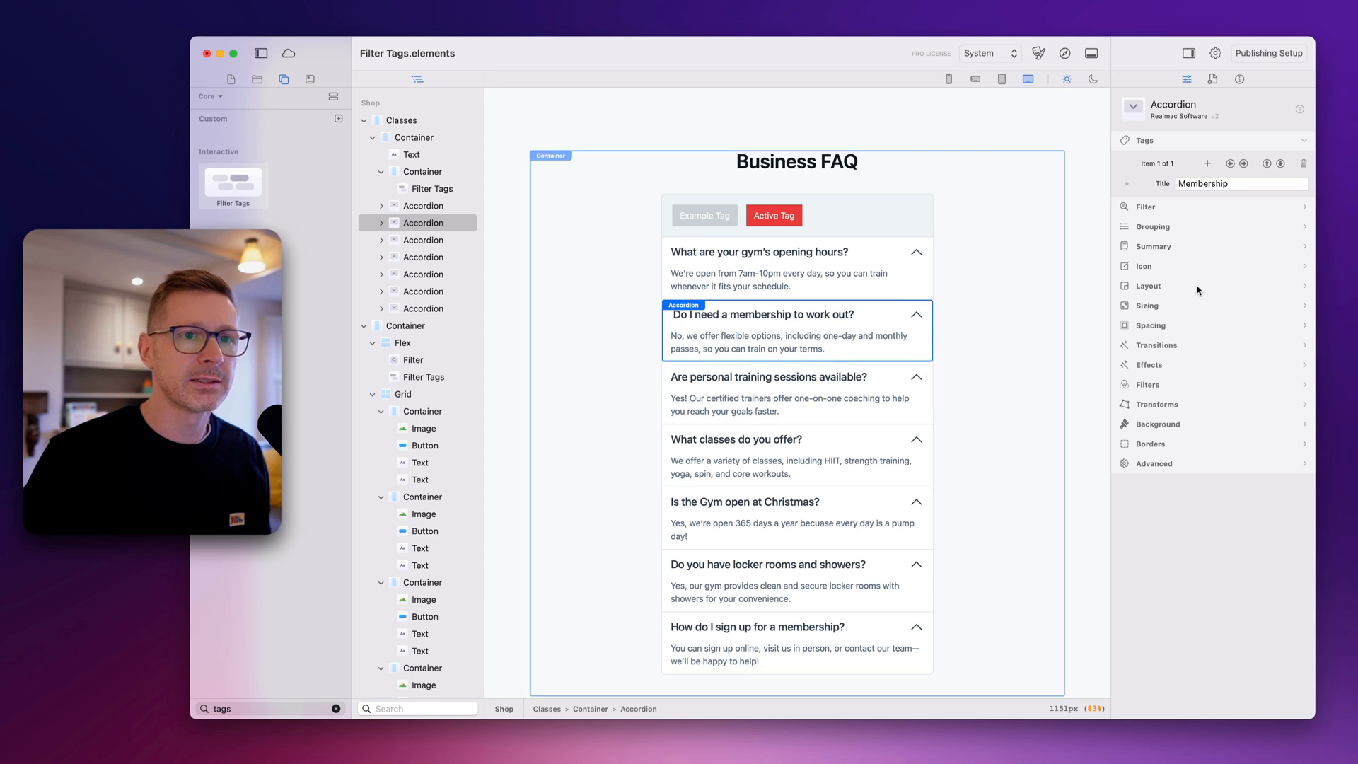
{"action": "left_click", "coordinate": [1208, 164]}
{"action": "left_click", "coordinate": [1193, 183]}
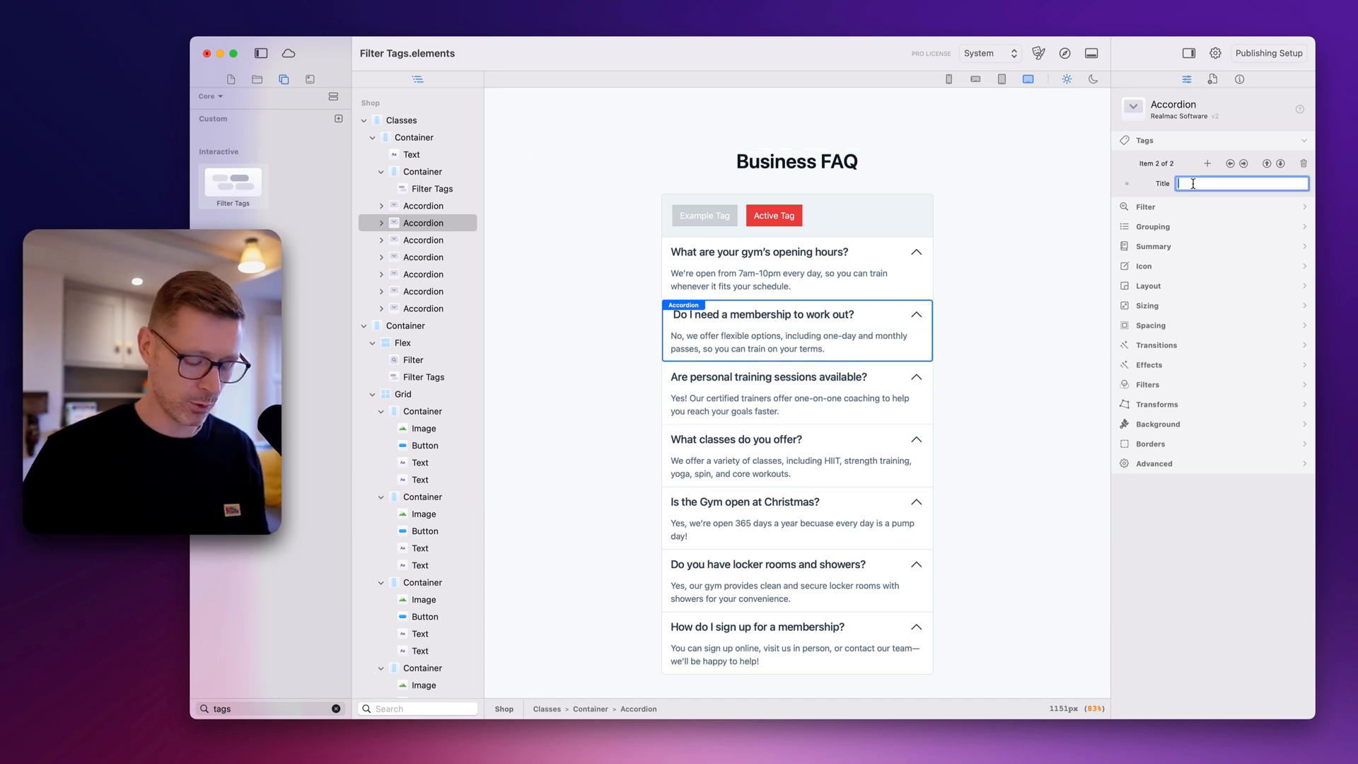
- Add a second tag titled Gym to the "Is the Gym open at Christmas?" accordion
{"action": "left_click", "coordinate": [928, 369]}
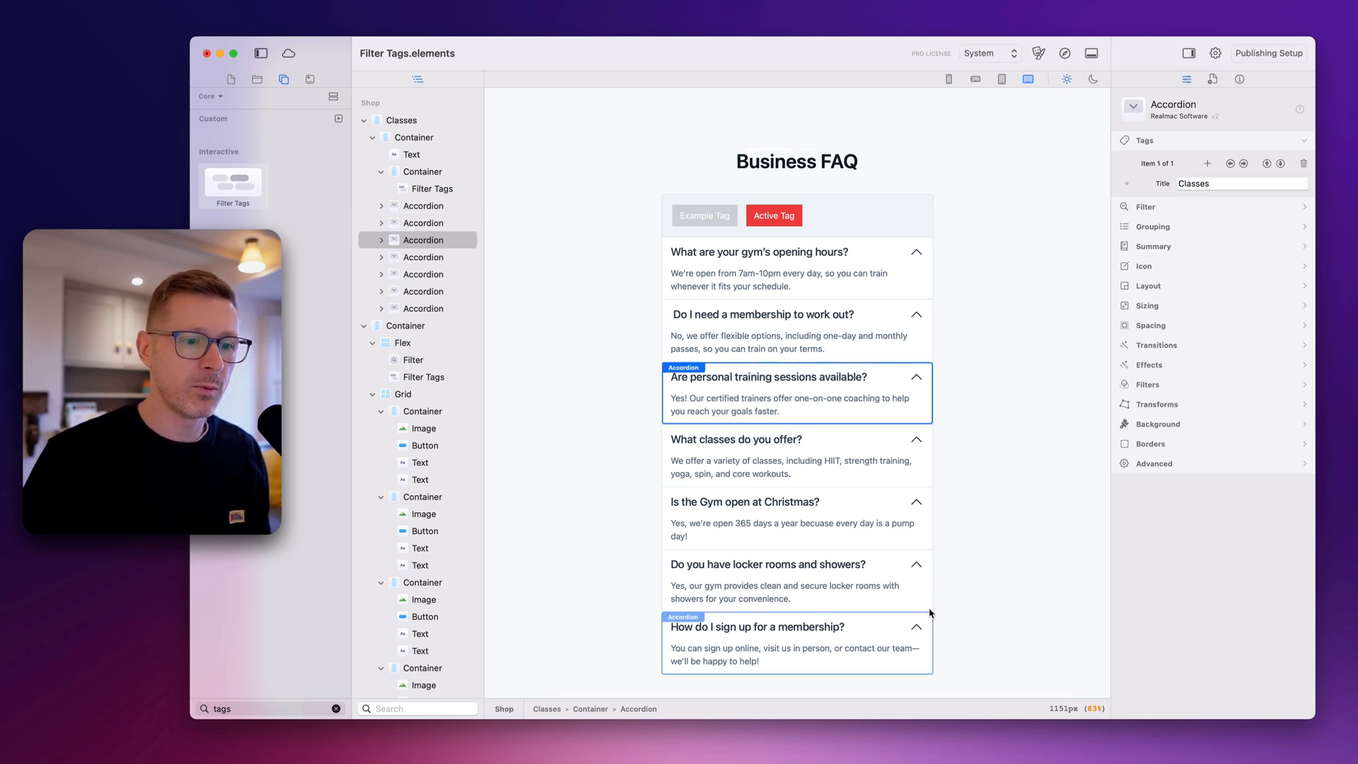
{"action": "left_click", "coordinate": [928, 499]}
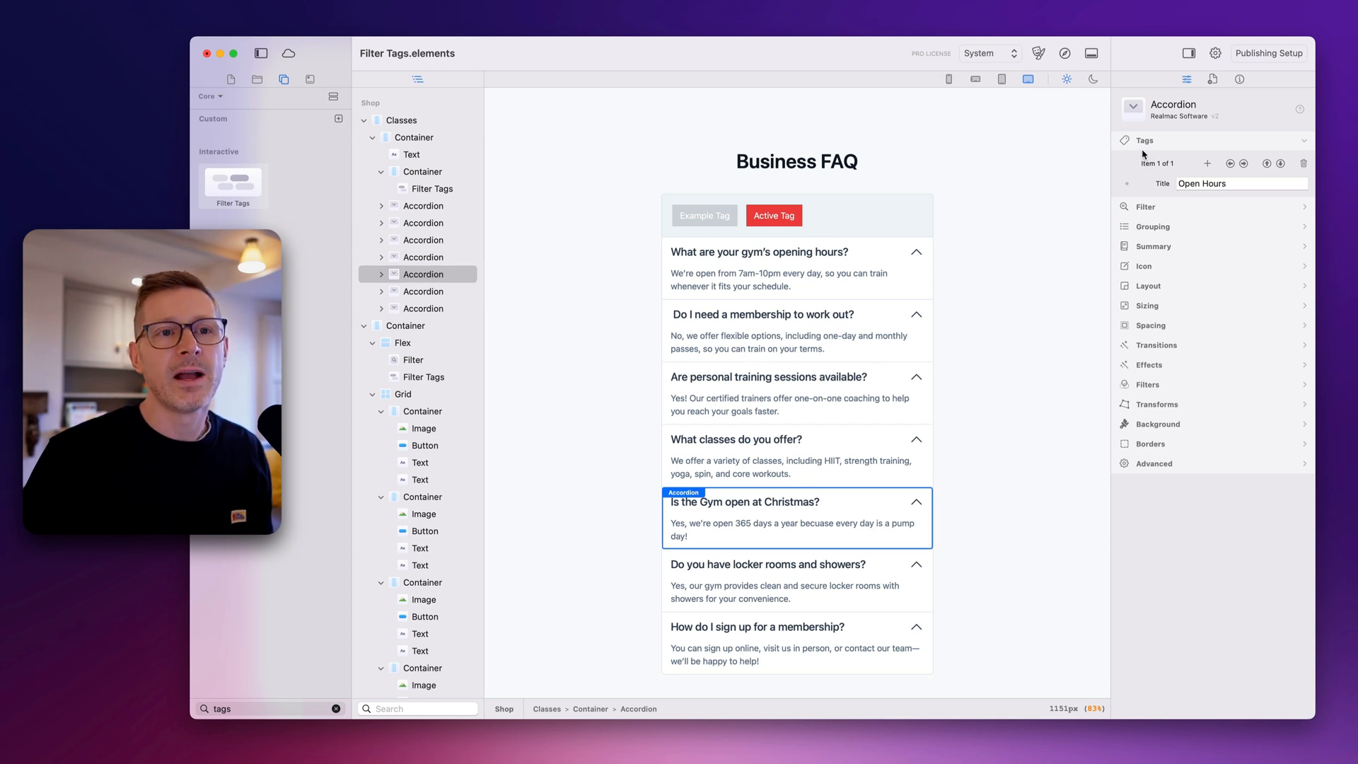
{"action": "left_click", "coordinate": [1208, 164]}
{"action": "left_click", "coordinate": [1205, 183]}
{"action": "type", "text": "Gym"}
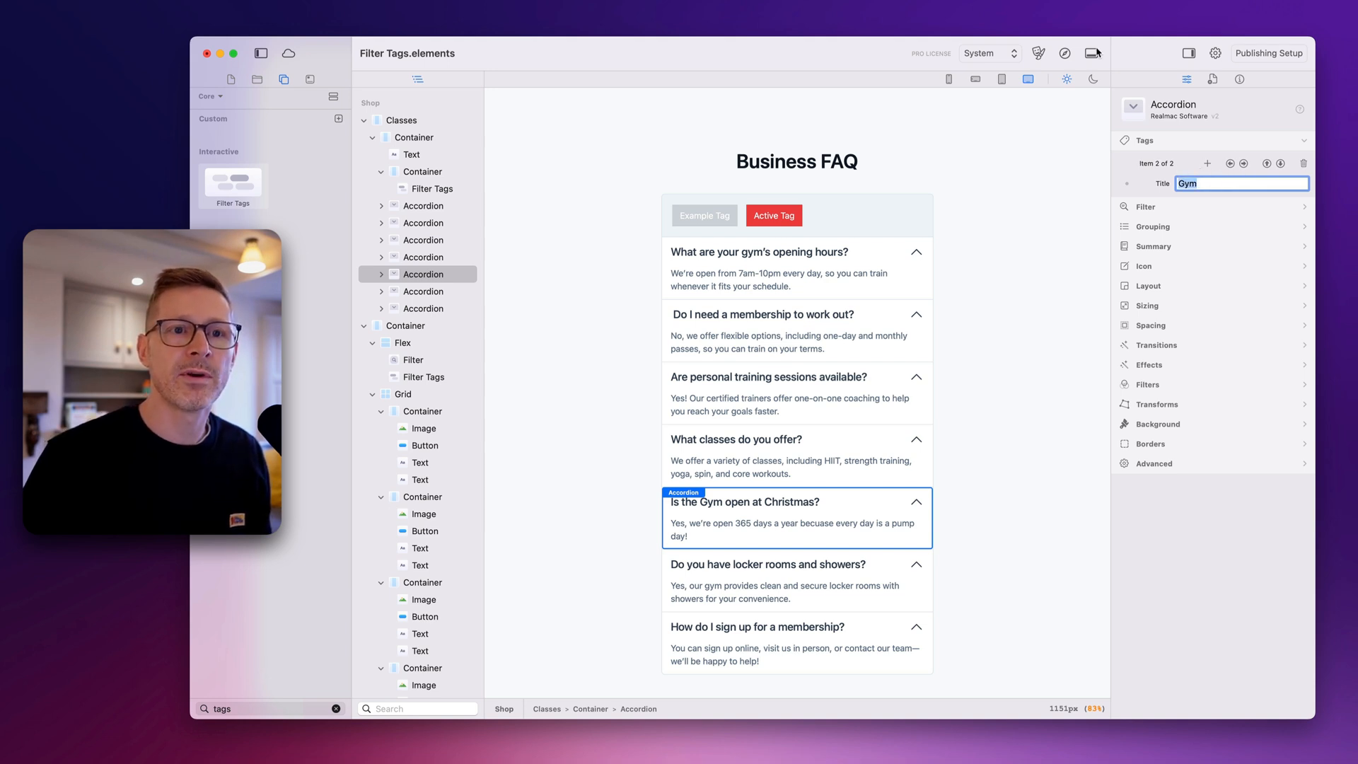
- Preview the page, toggle the gym tag on and off, and filter the FAQ by open hours and facilities together
{"action": "left_click", "coordinate": [1067, 56]}
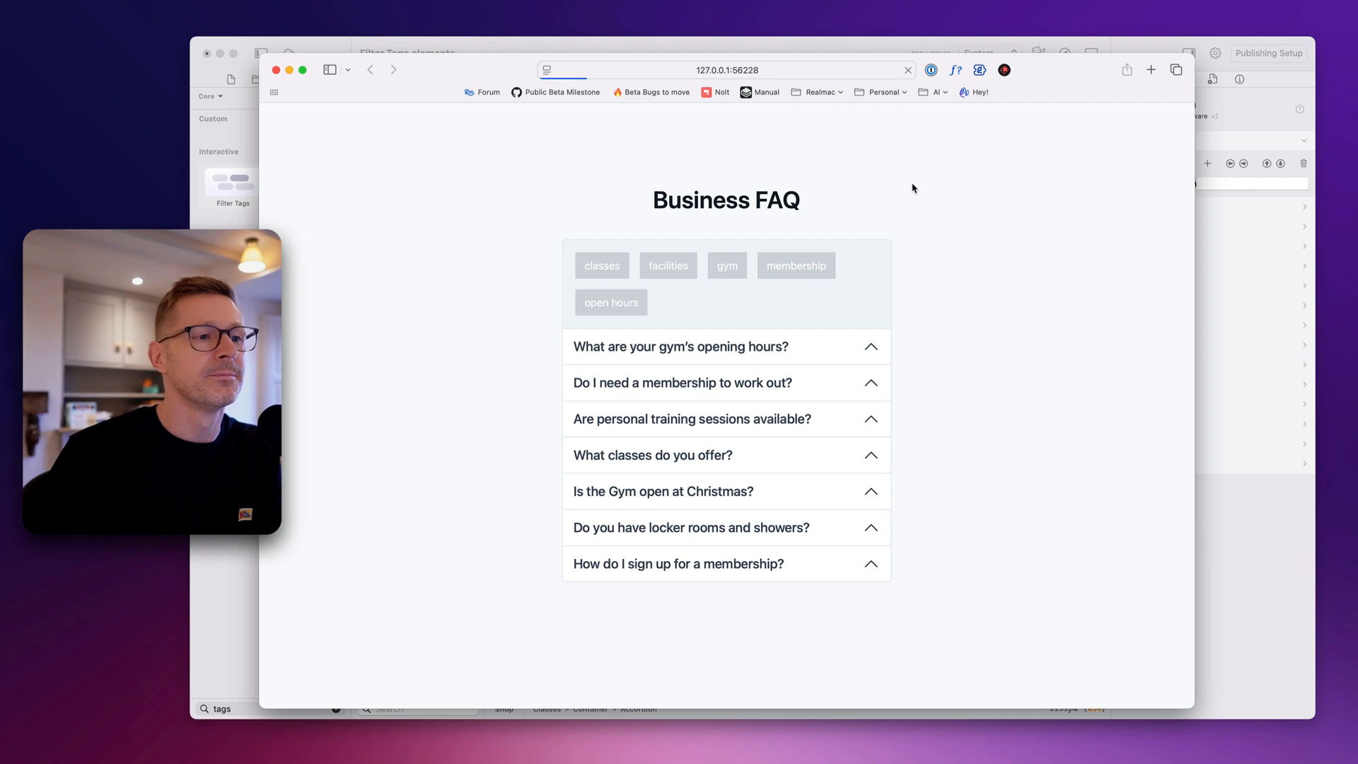
{"action": "left_click", "coordinate": [727, 265]}
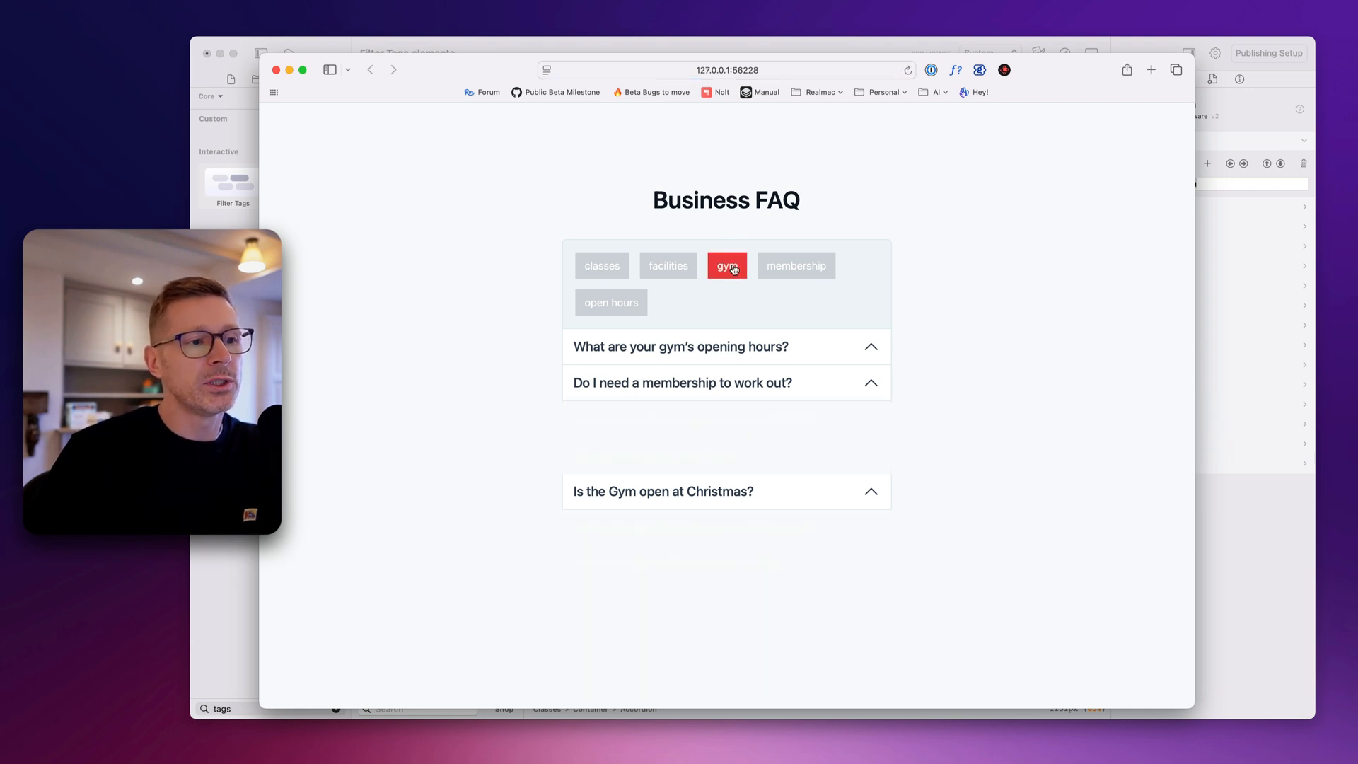
{"action": "left_click", "coordinate": [722, 274]}
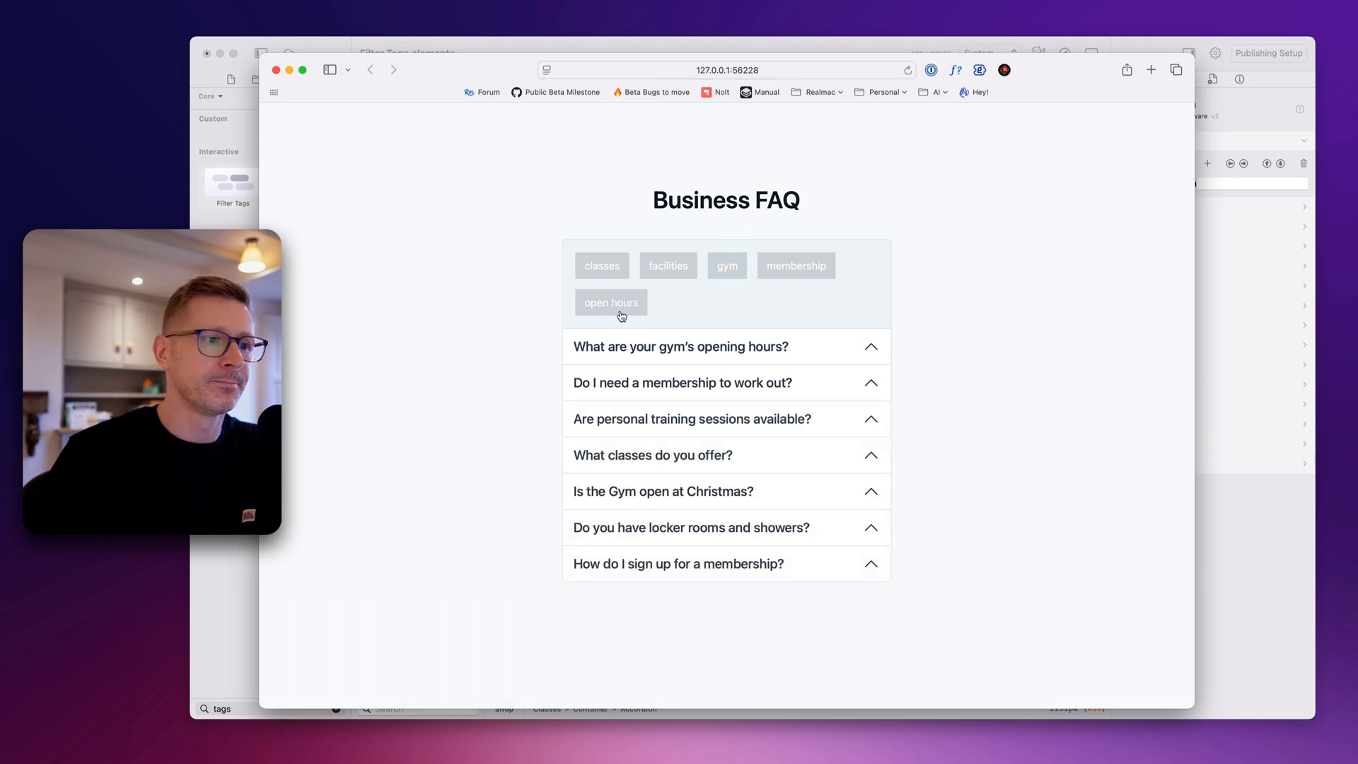
{"action": "left_click", "coordinate": [612, 303]}
{"action": "left_click", "coordinate": [668, 265]}
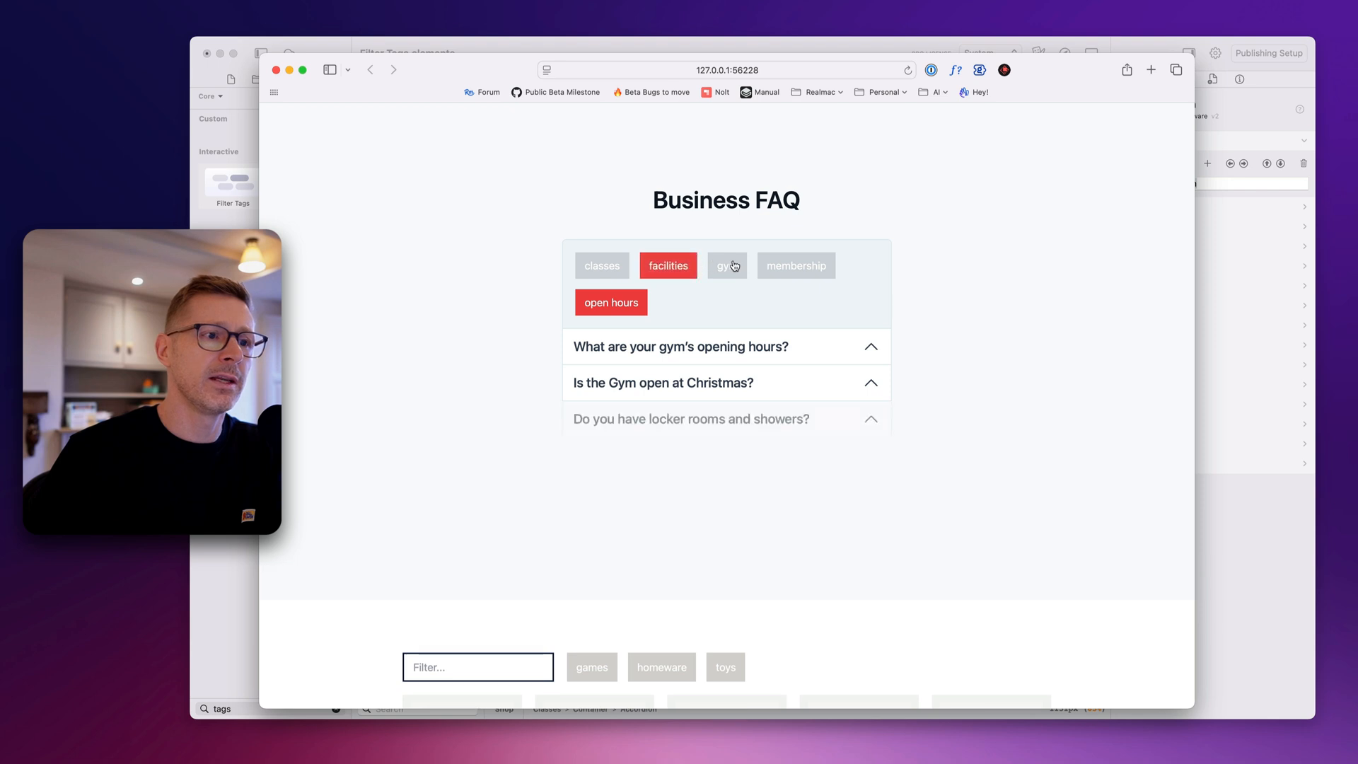
- Test the gym, facilities, open hours and membership tags in various combinations in the preview, clear all filters, and return to the editor
{"action": "left_click", "coordinate": [729, 267]}
{"action": "left_click", "coordinate": [717, 269]}
{"action": "left_click", "coordinate": [671, 269]}
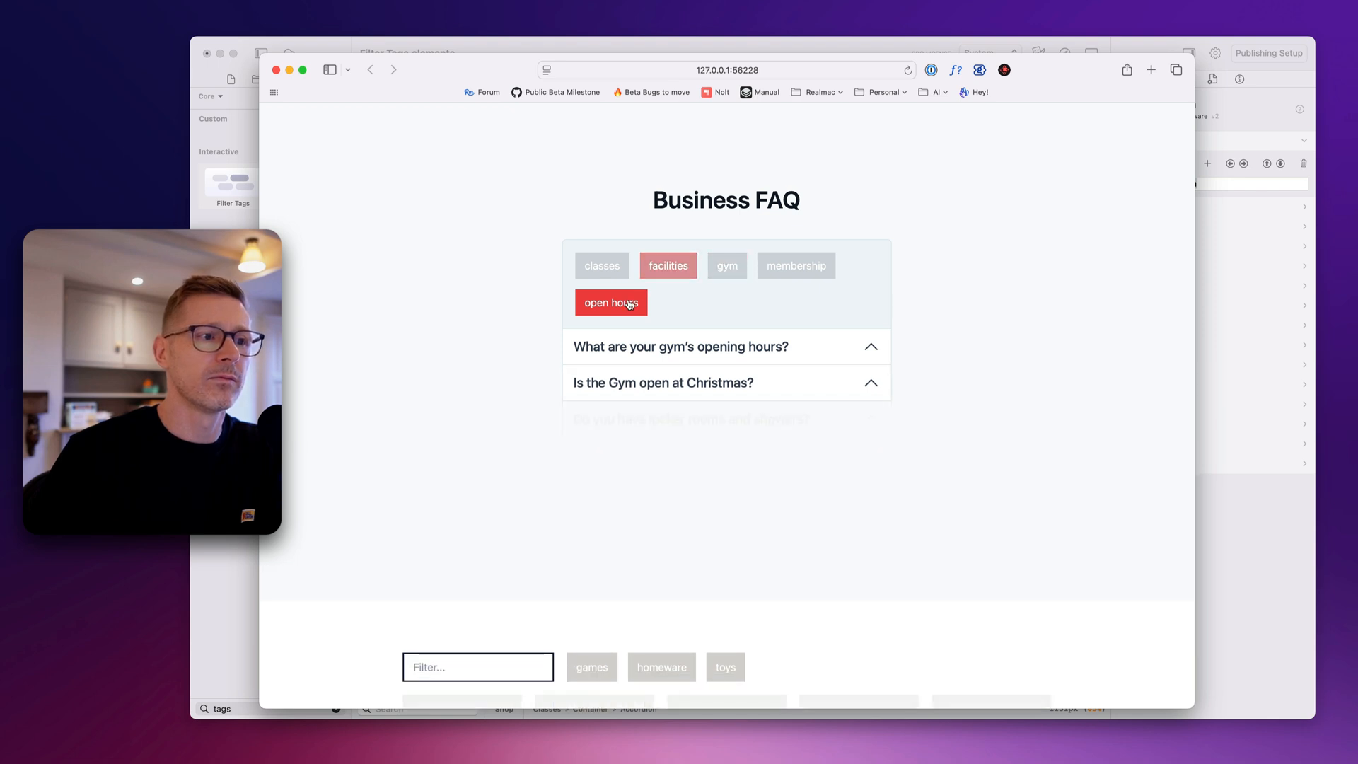
{"action": "left_click", "coordinate": [625, 303]}
{"action": "left_click", "coordinate": [686, 267]}
{"action": "left_click", "coordinate": [729, 267]}
{"action": "left_click", "coordinate": [782, 267]}
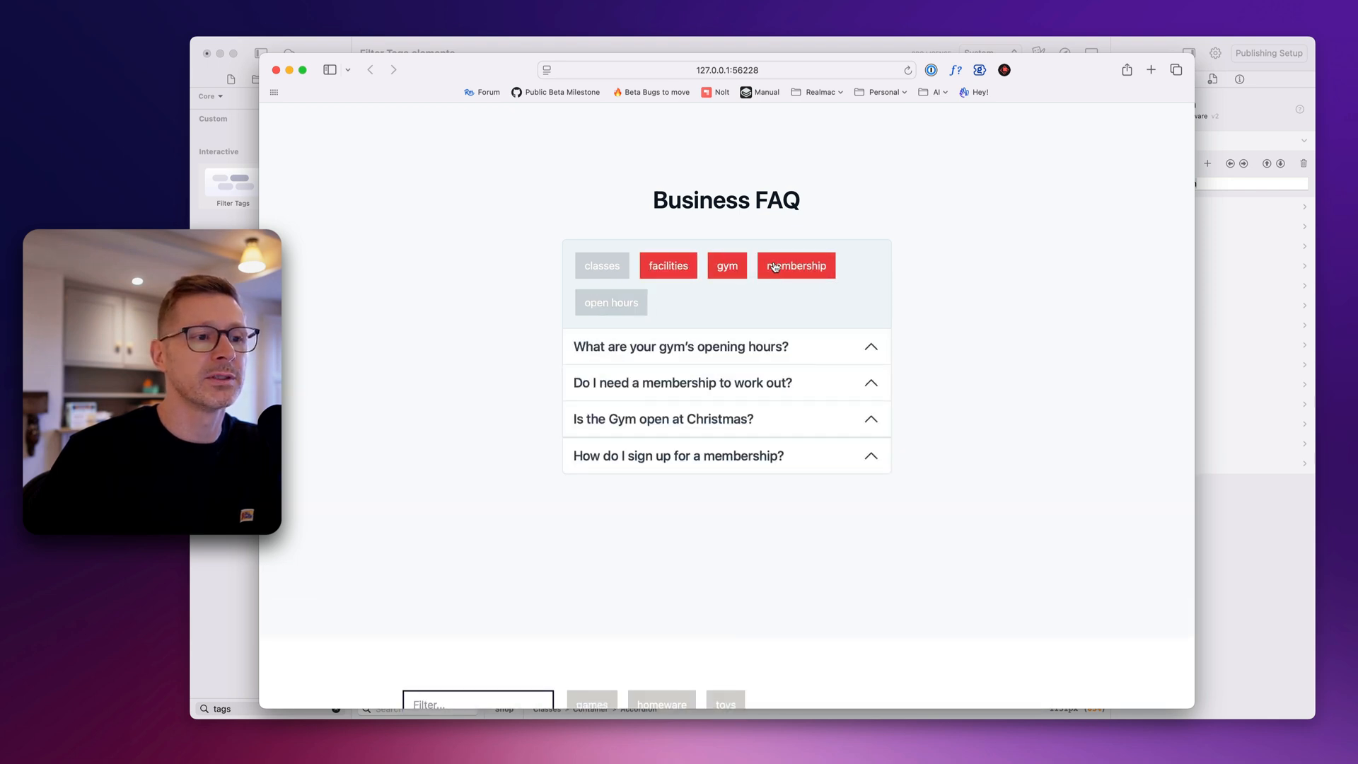
{"action": "left_click", "coordinate": [780, 266]}
{"action": "left_click", "coordinate": [739, 268]}
{"action": "left_click", "coordinate": [685, 269]}
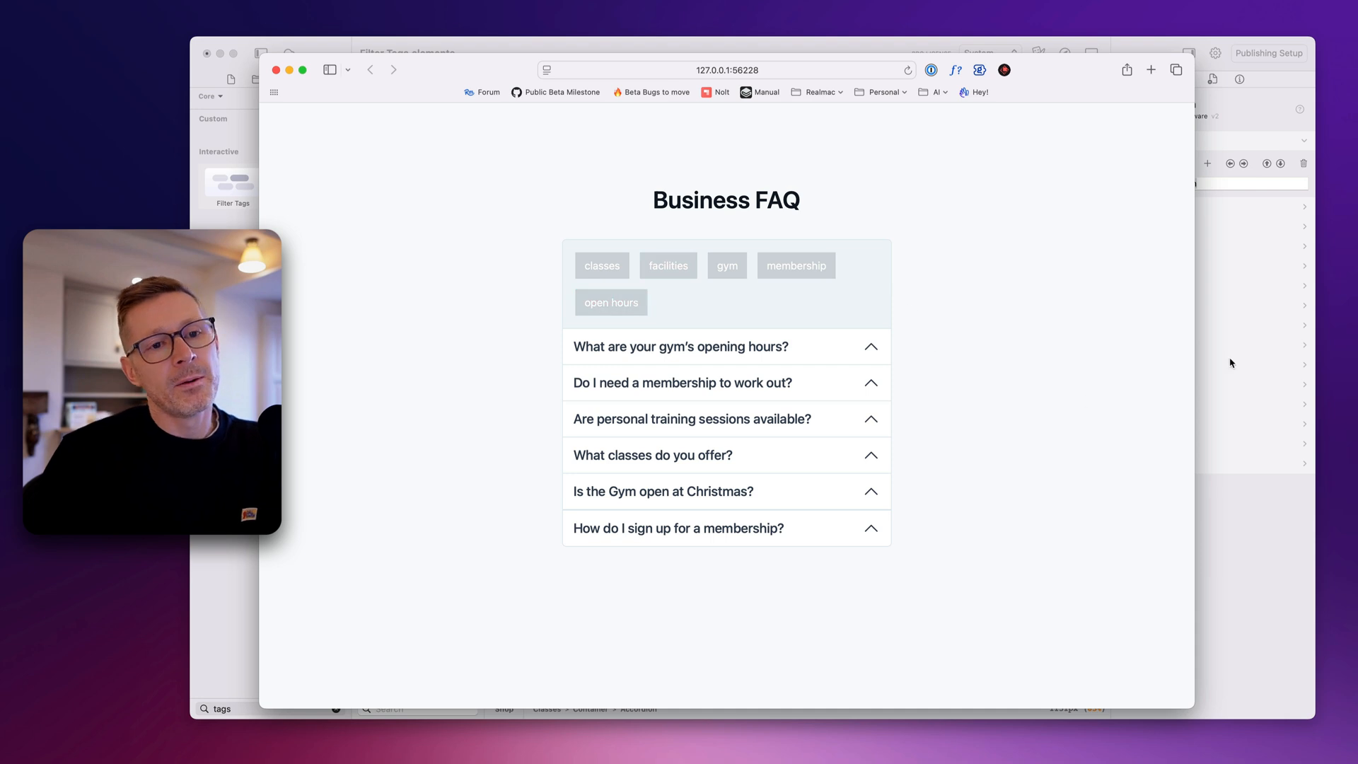
{"action": "left_click", "coordinate": [1228, 460]}
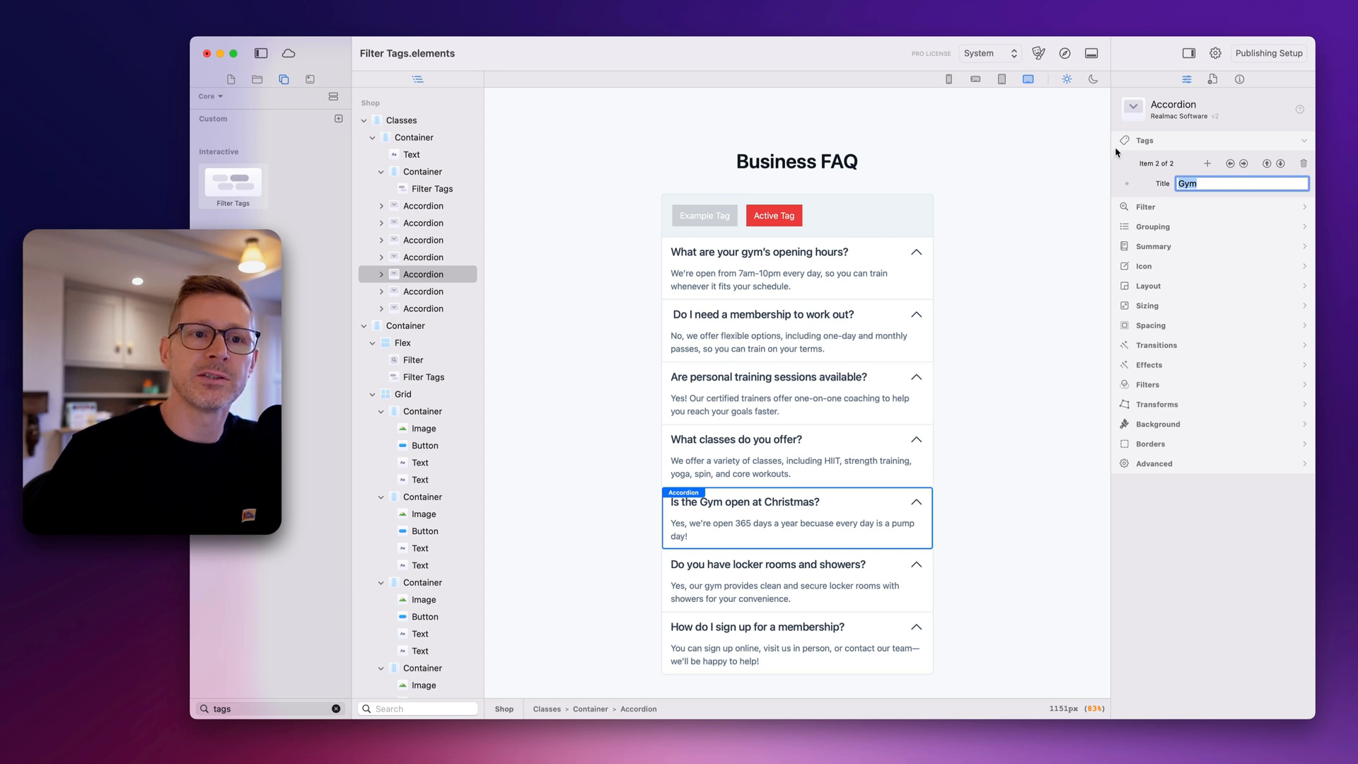
- Review both tags of the "Is the Gym open at Christmas?" accordion and select the container around the FAQ's filter tags
{"action": "left_click", "coordinate": [1230, 164]}
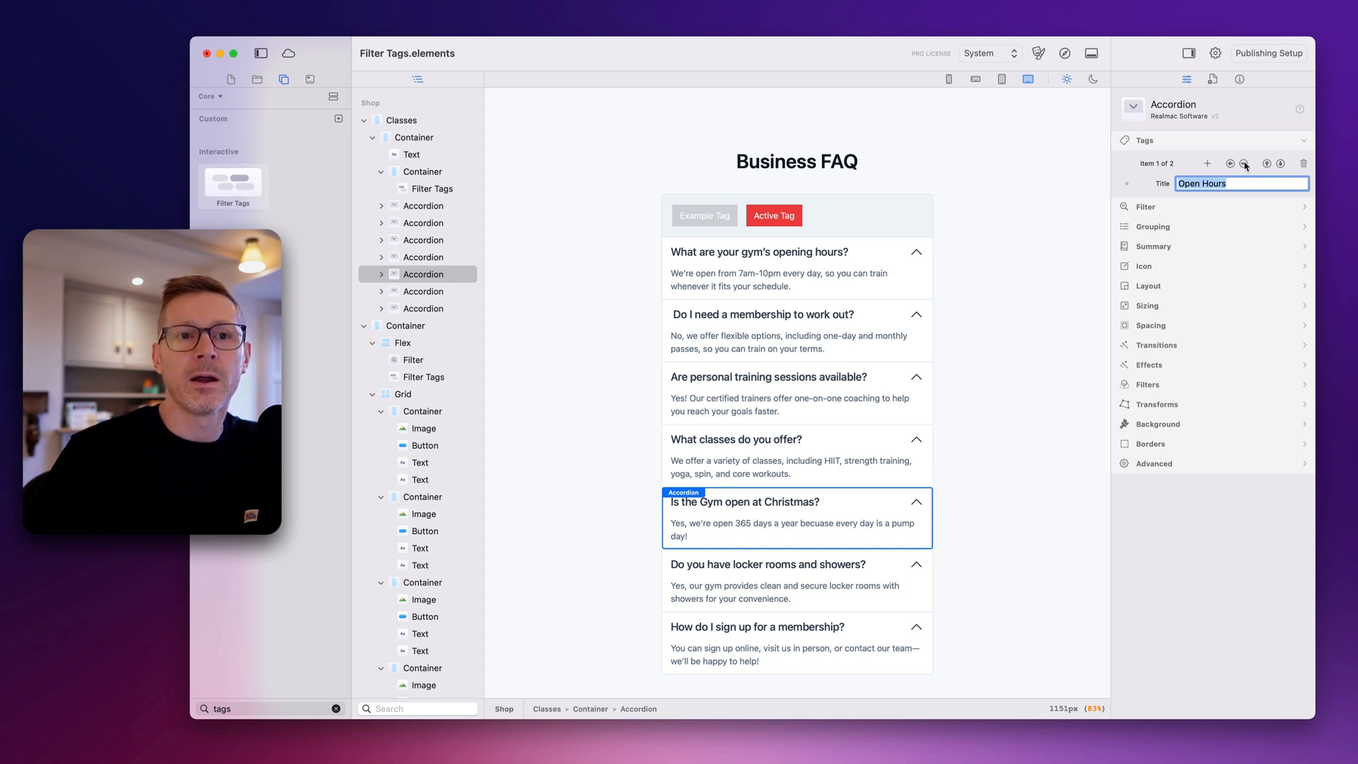
{"action": "left_click", "coordinate": [1245, 164]}
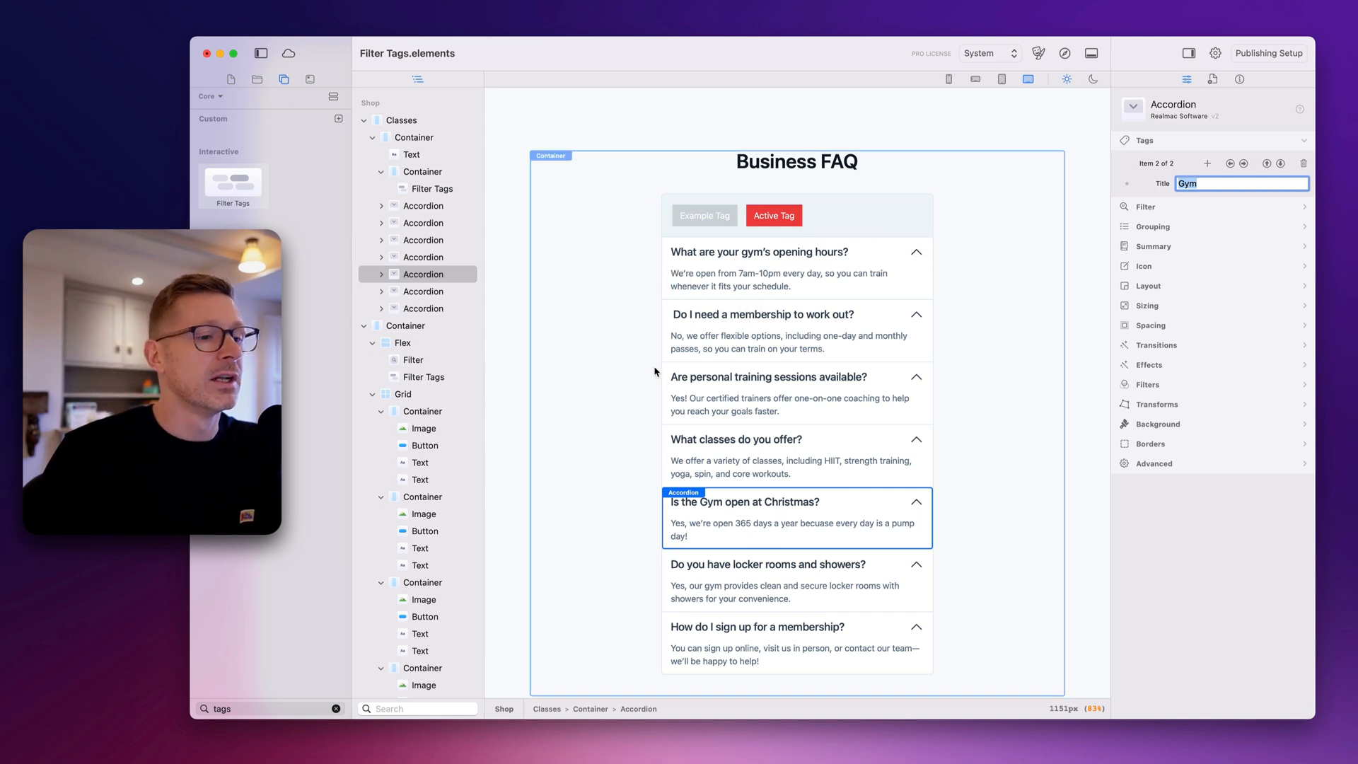
{"action": "left_click", "coordinate": [926, 202]}
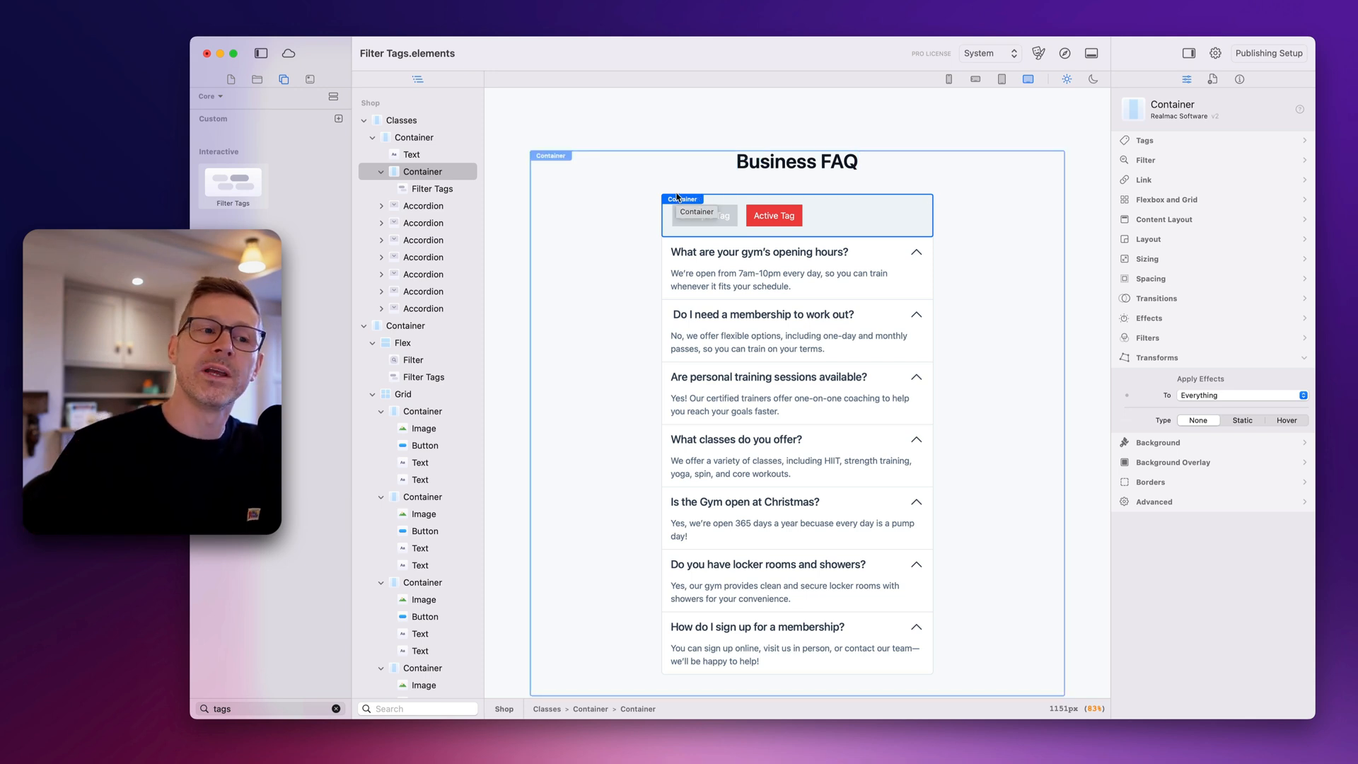
- Select the Cars 2 film container and inspect its tag title and its filtering group ID
{"action": "scroll", "coordinate": [461, 396], "scroll_direction": "down", "scroll_amount": 10}
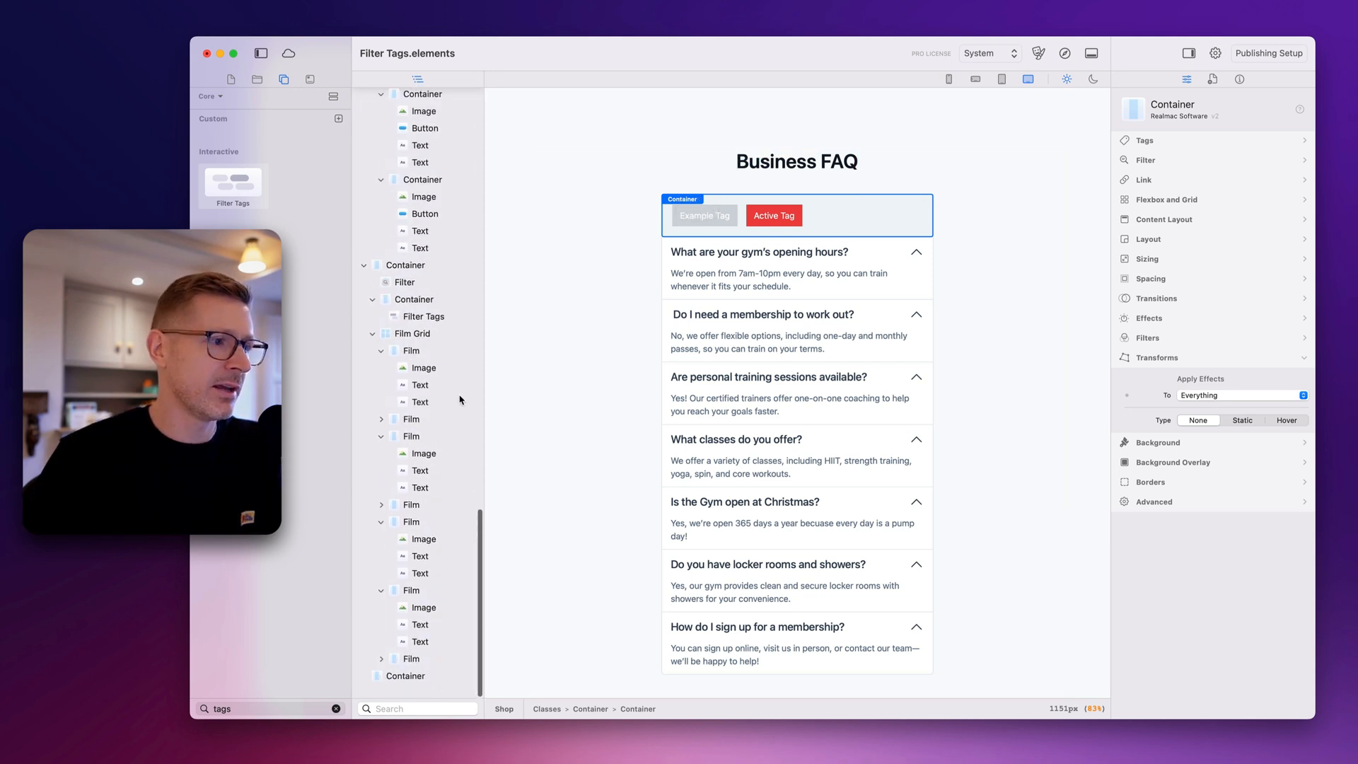
{"action": "left_click", "coordinate": [417, 358]}
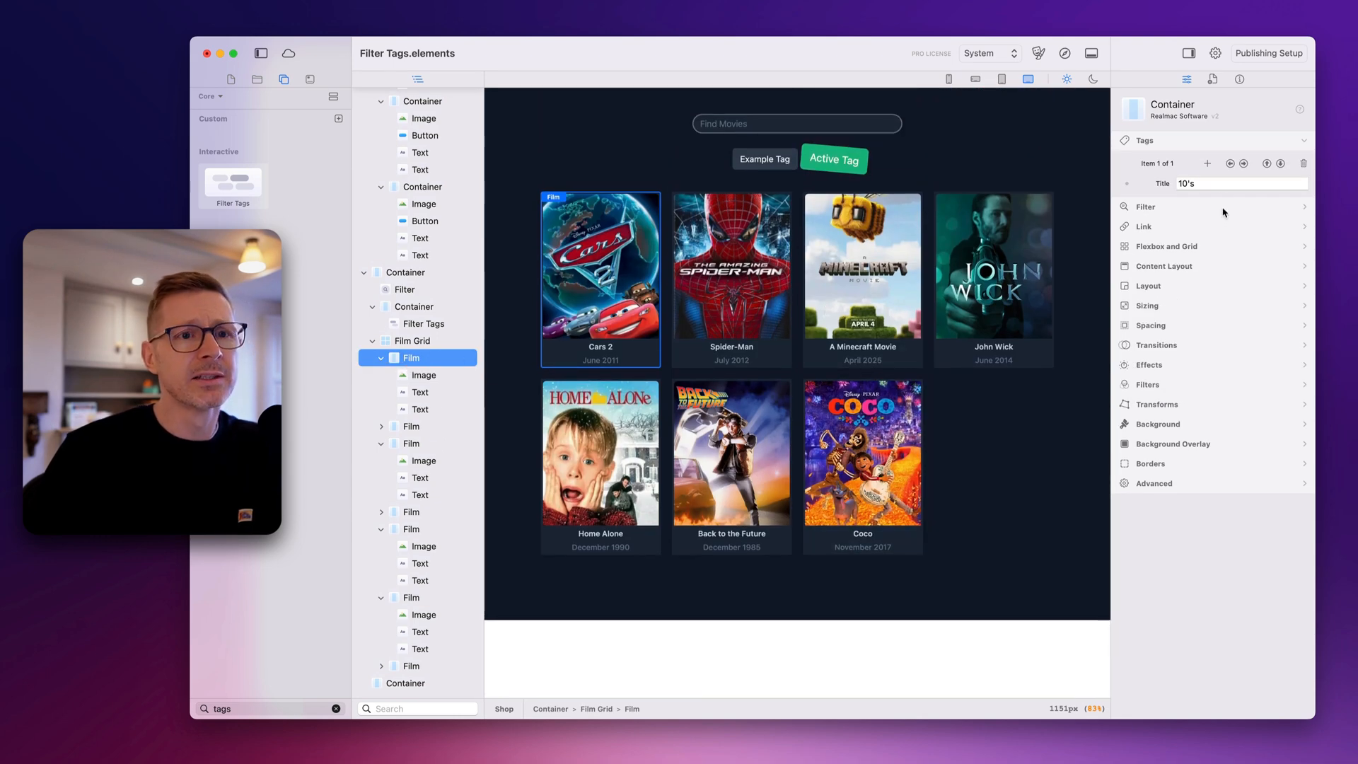
{"action": "left_click", "coordinate": [1188, 183]}
{"action": "type", "text": "'"}
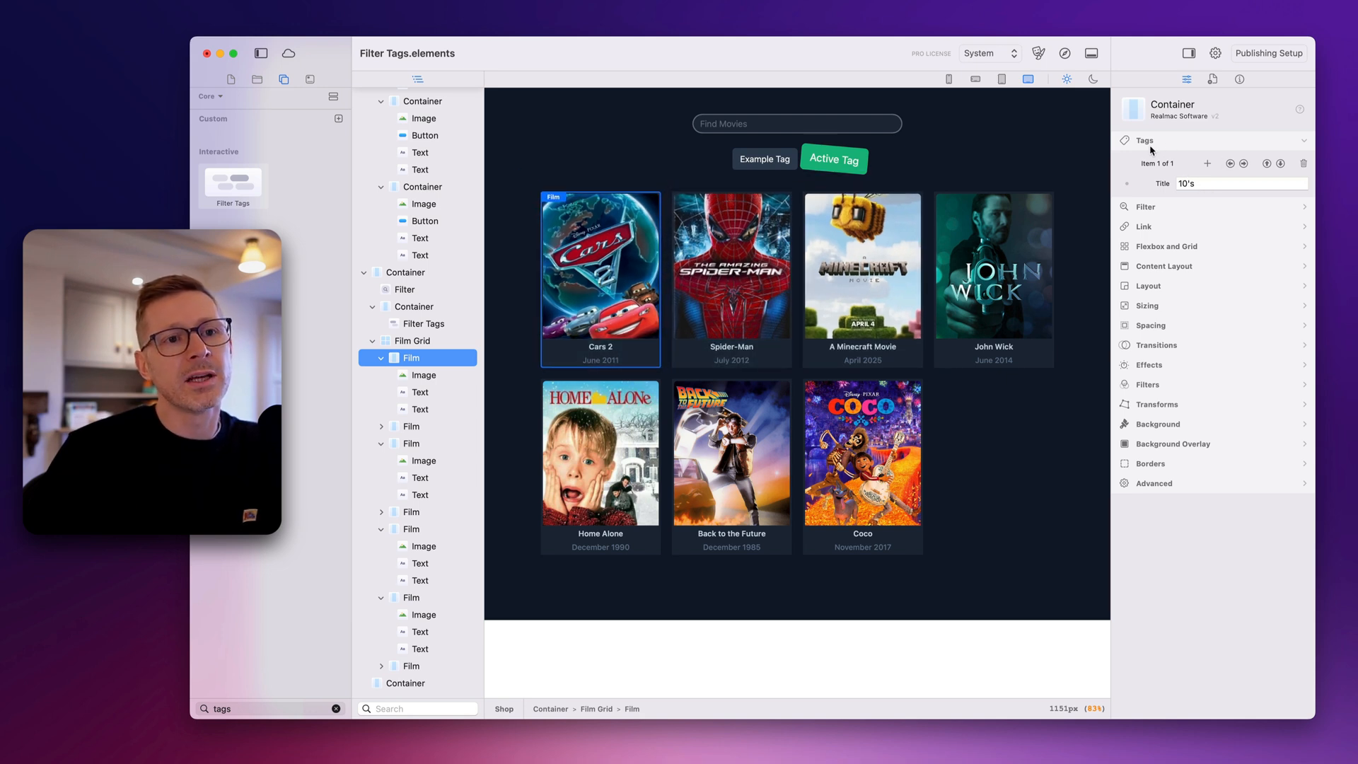
{"action": "left_click", "coordinate": [1156, 208]}
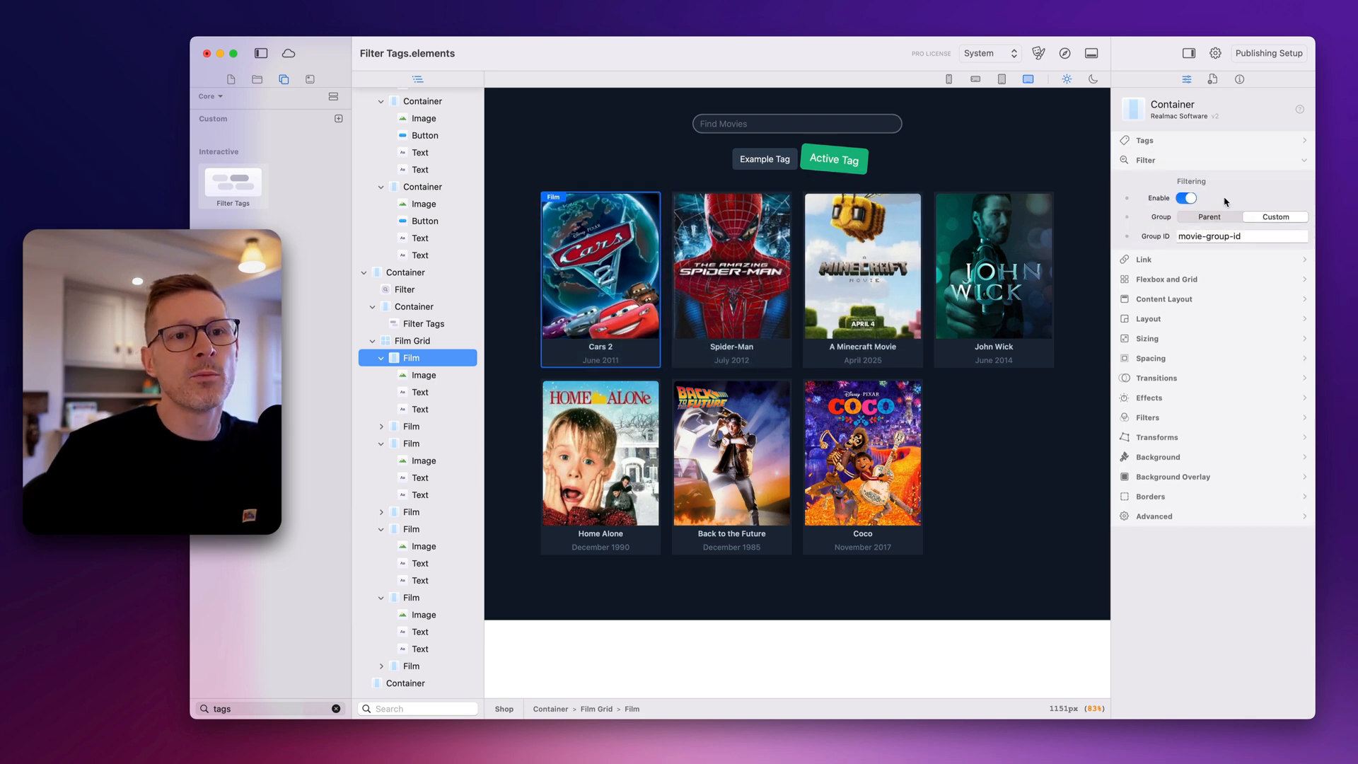
{"action": "left_click", "coordinate": [1250, 236]}
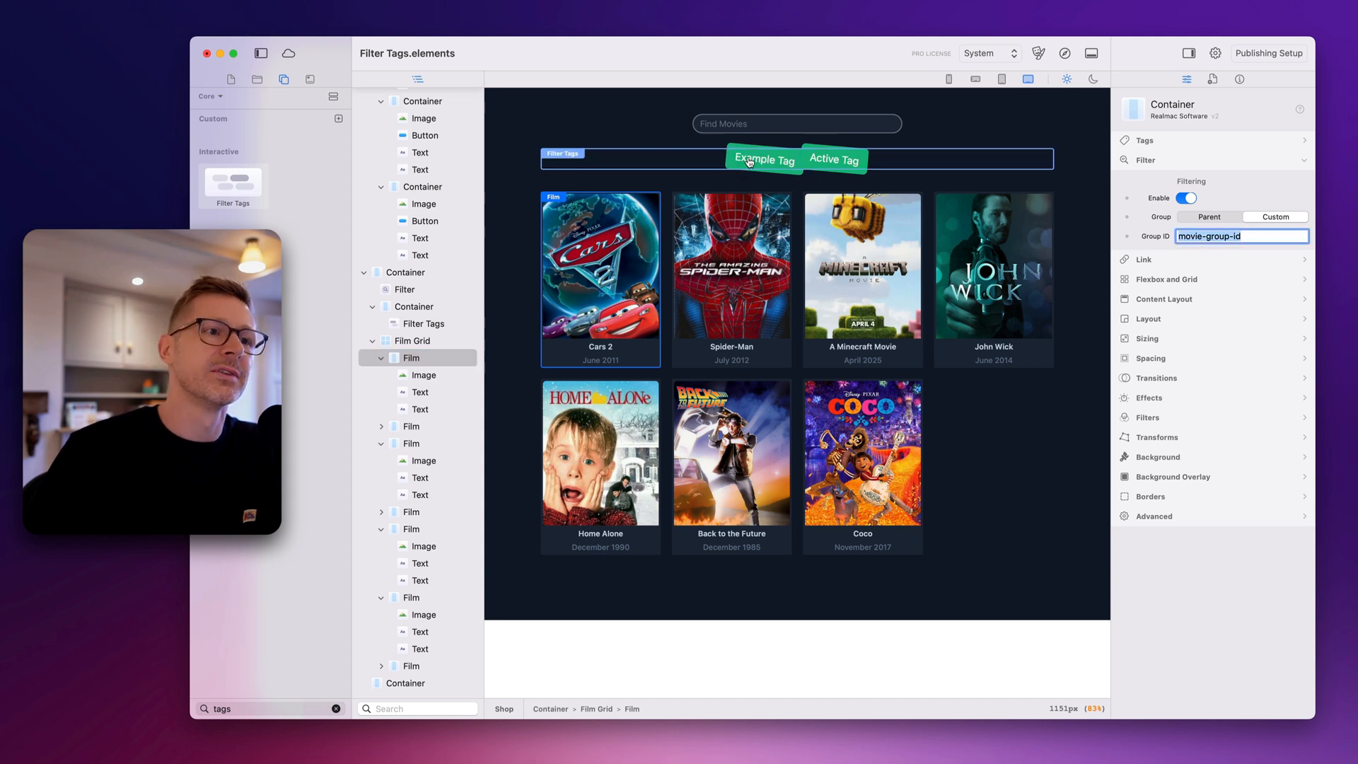
- Inspect the group settings of the Find Movies filter and select the movie section's Filter Tags
{"action": "left_click", "coordinate": [862, 122]}
{"action": "left_click", "coordinate": [862, 122]}
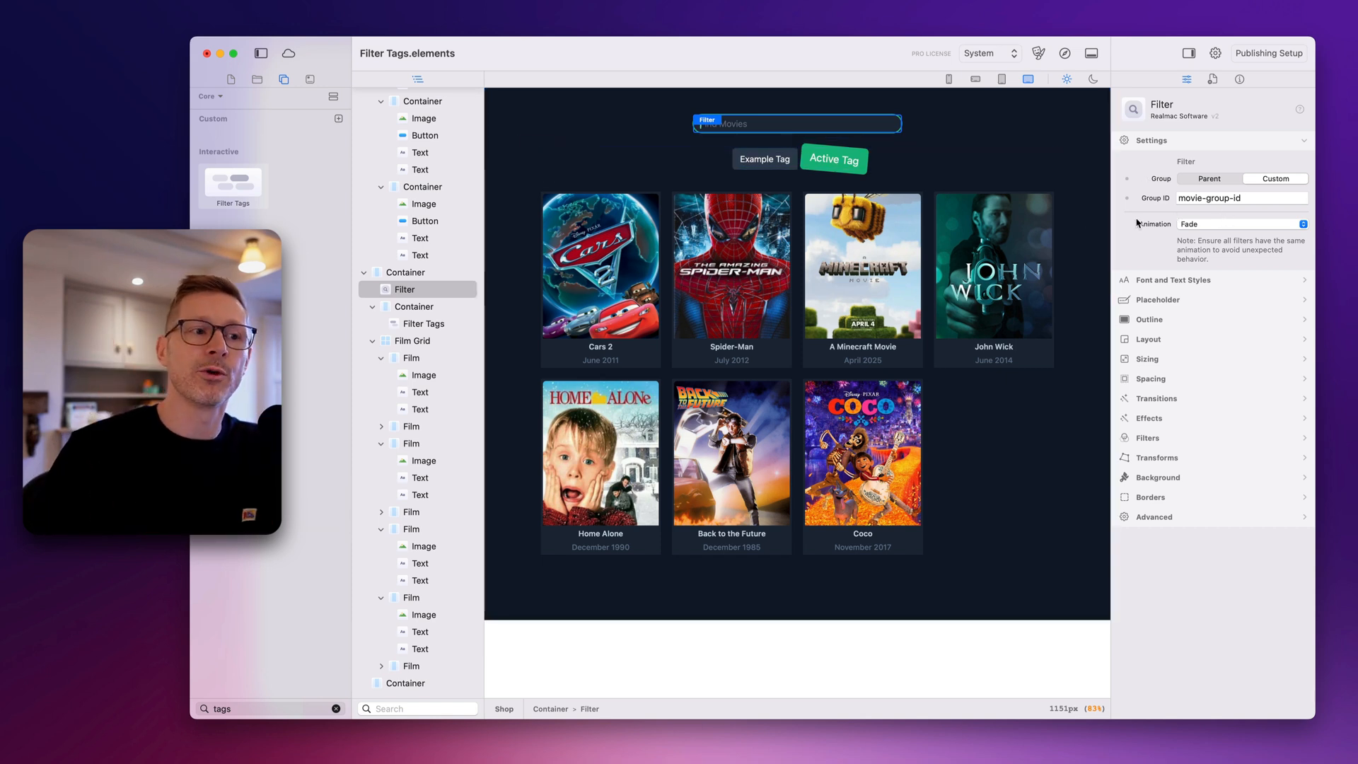
{"action": "left_click", "coordinate": [896, 164]}
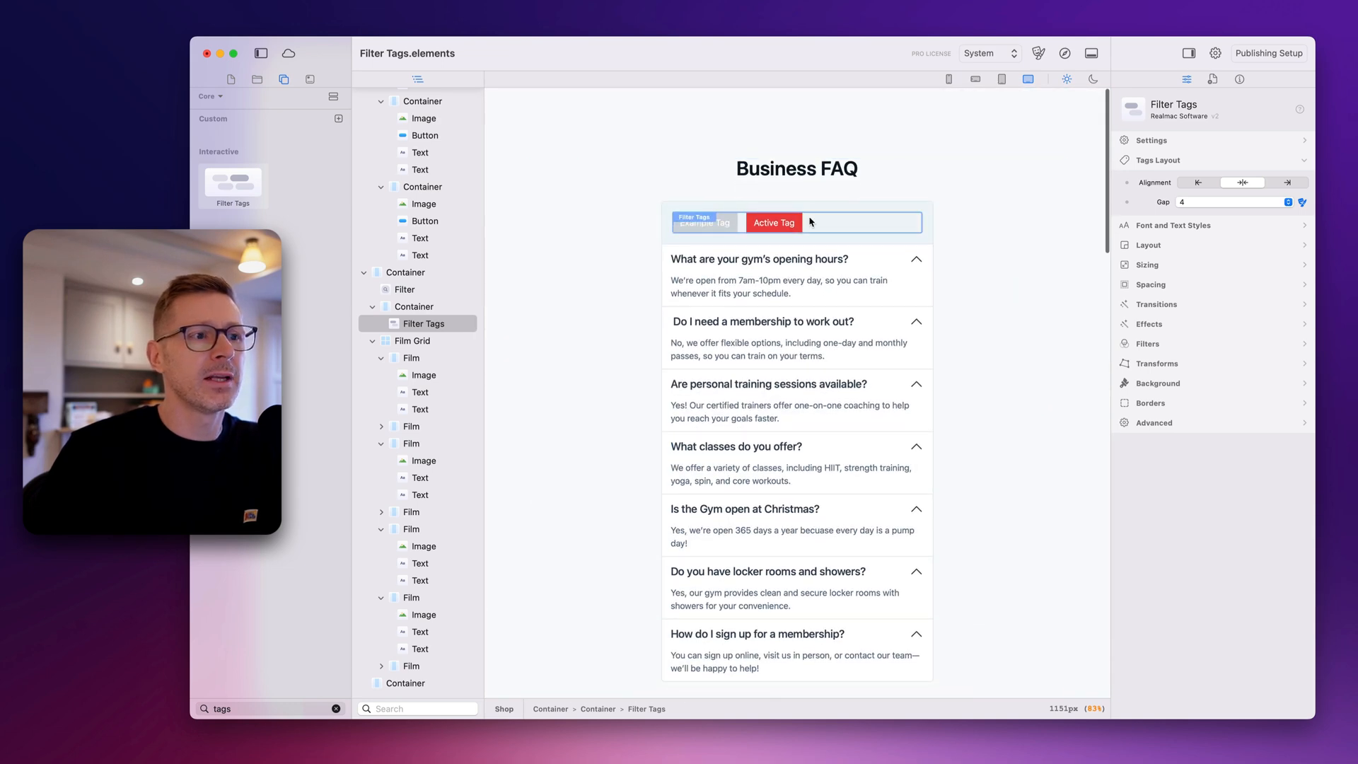
- Enable hover transforms on the Business FAQ's Filter Tags and set the end-state scale to 120%
{"action": "left_click", "coordinate": [758, 224]}
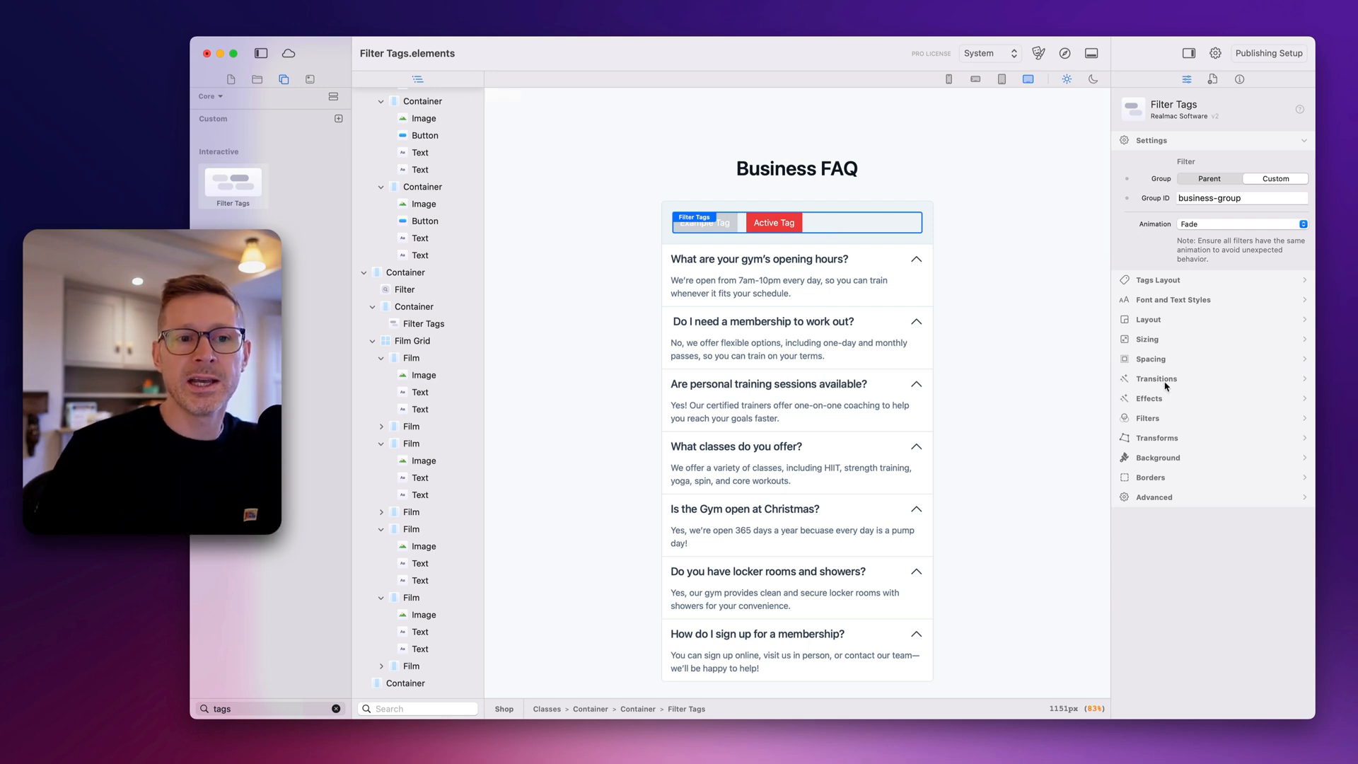
{"action": "left_click", "coordinate": [1178, 423]}
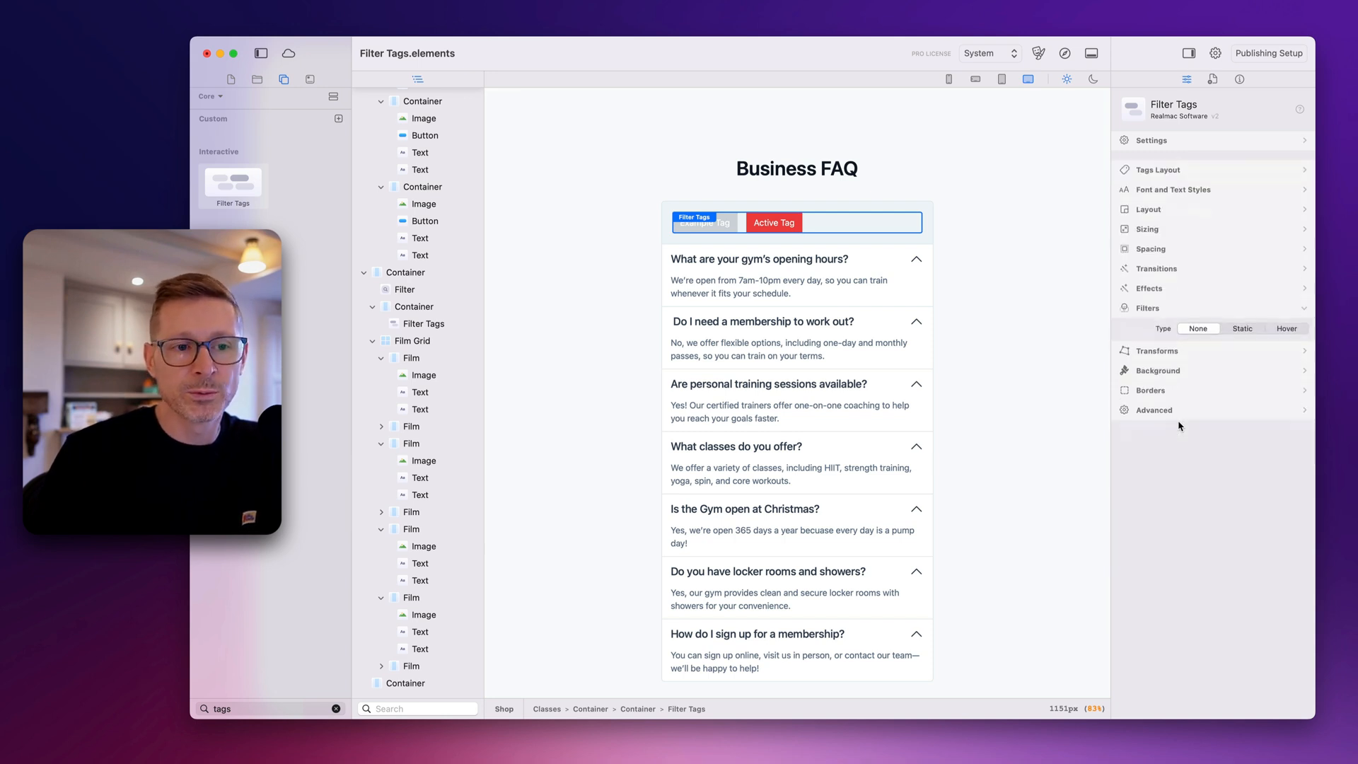
{"action": "left_click", "coordinate": [1153, 301]}
{"action": "left_click", "coordinate": [1206, 320]}
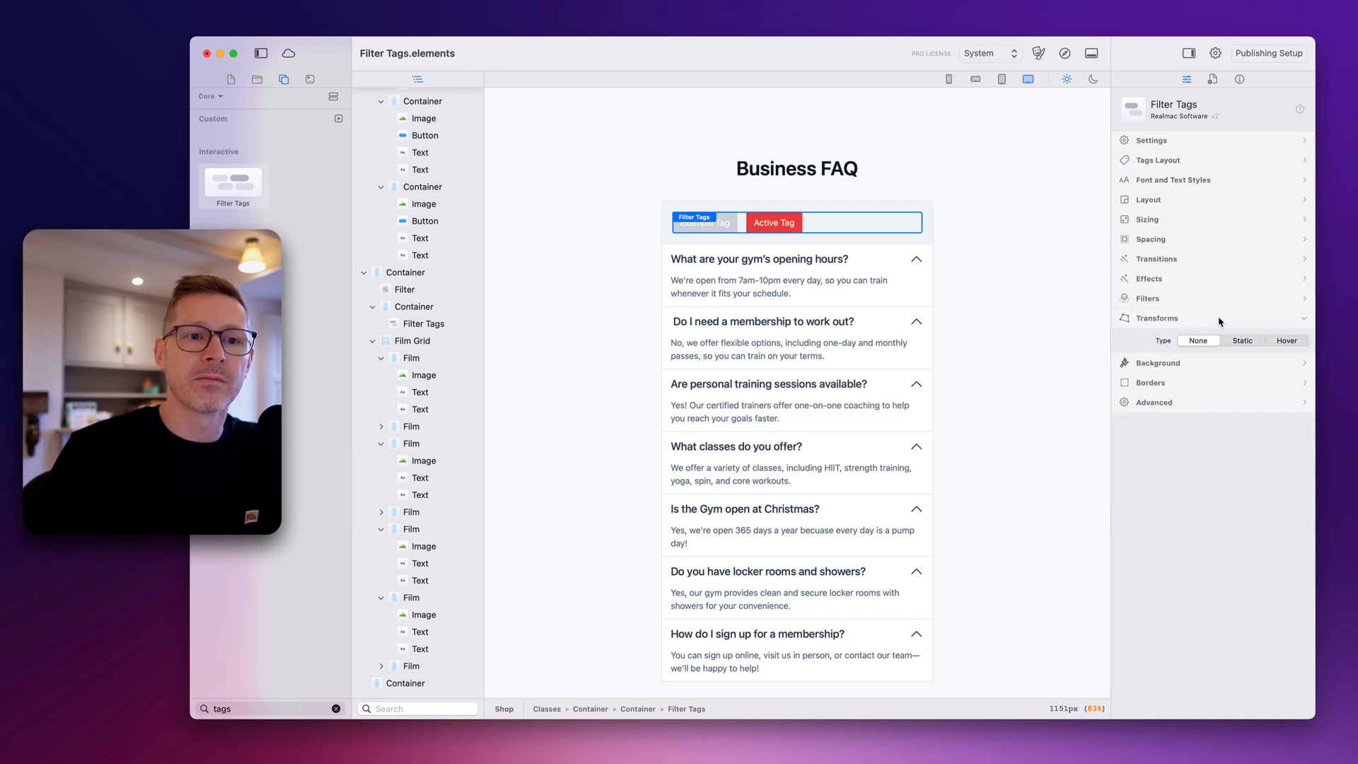
{"action": "left_click", "coordinate": [1288, 343]}
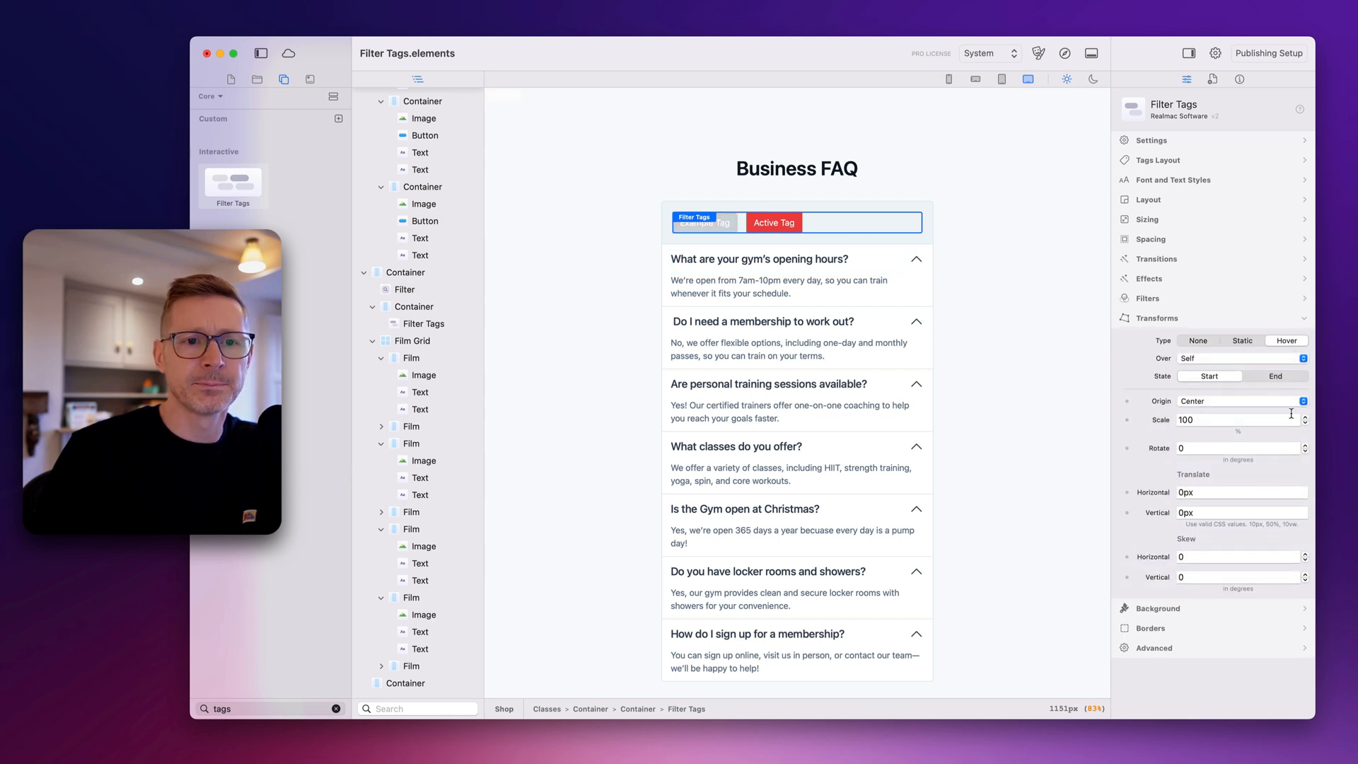
{"action": "left_click", "coordinate": [1261, 380]}
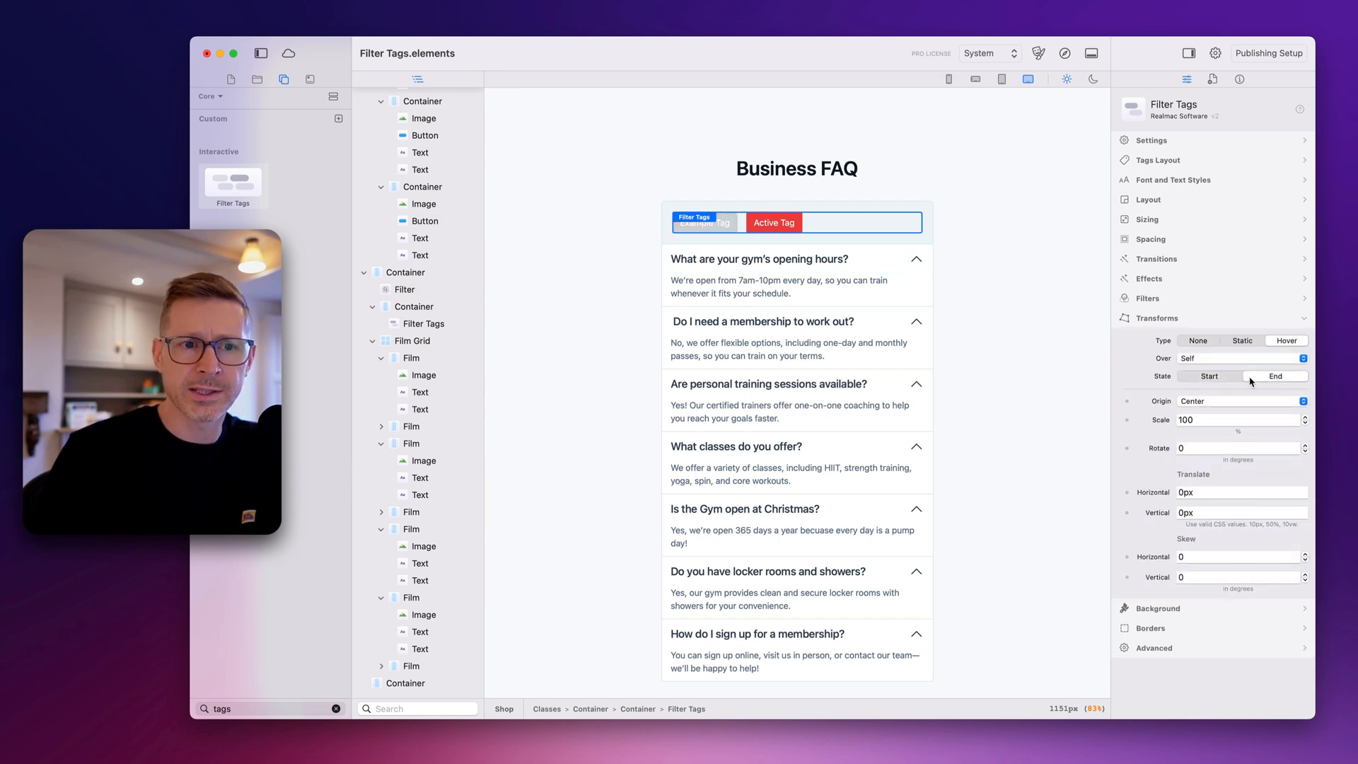
{"action": "left_click_drag", "start_coordinate": [1194, 421], "coordinate": [1122, 420]}
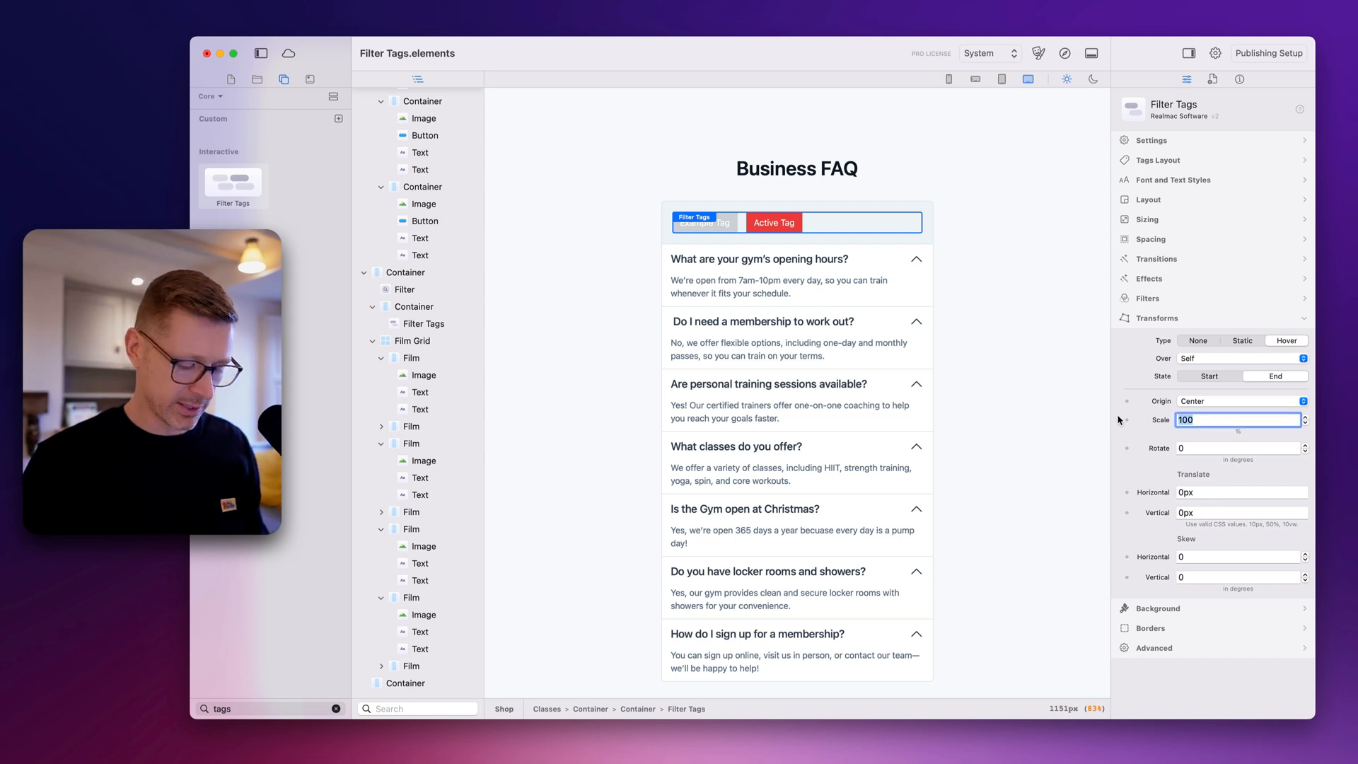
{"action": "type", "text": "120"}
{"action": "key", "text": "Return"}
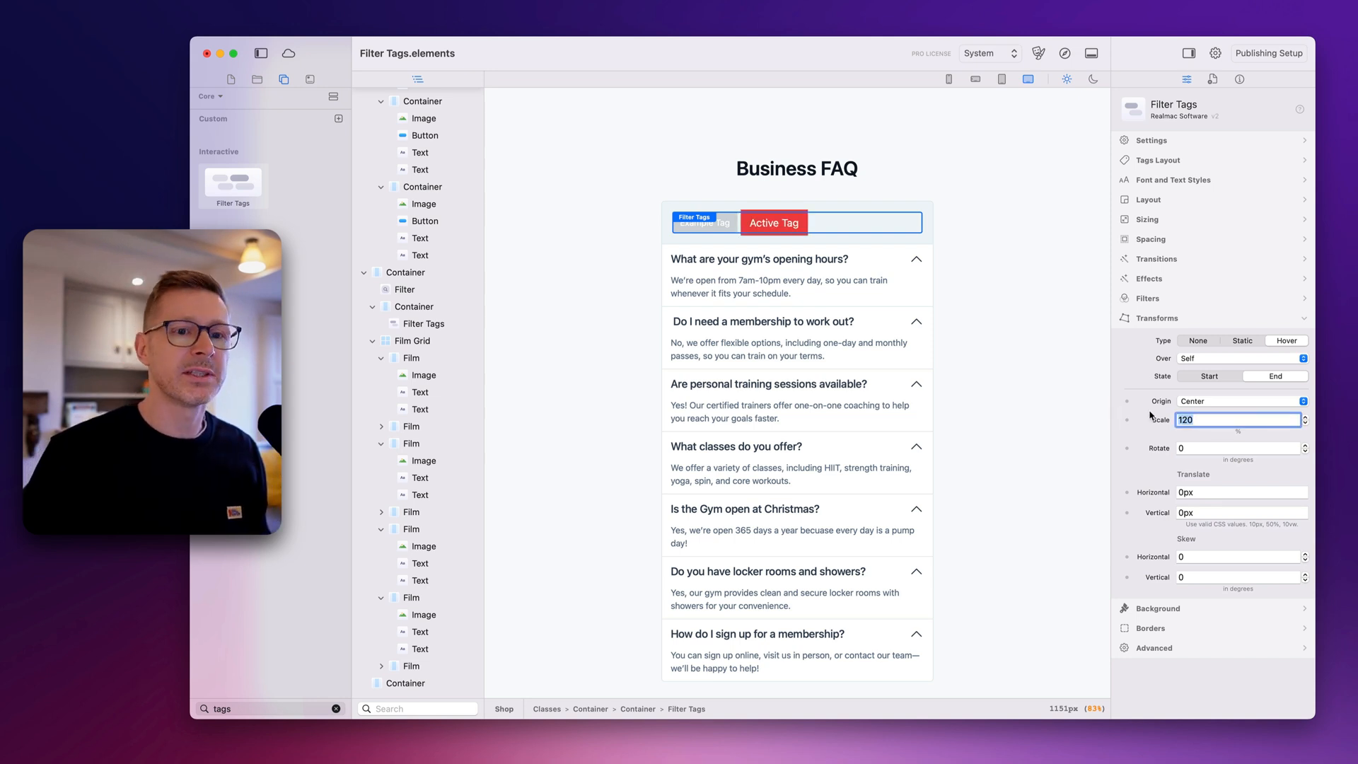
- Preview the page, filter the FAQ by membership and facilities to check the scaled active tags, and return to the editor
{"action": "left_click", "coordinate": [1064, 53]}
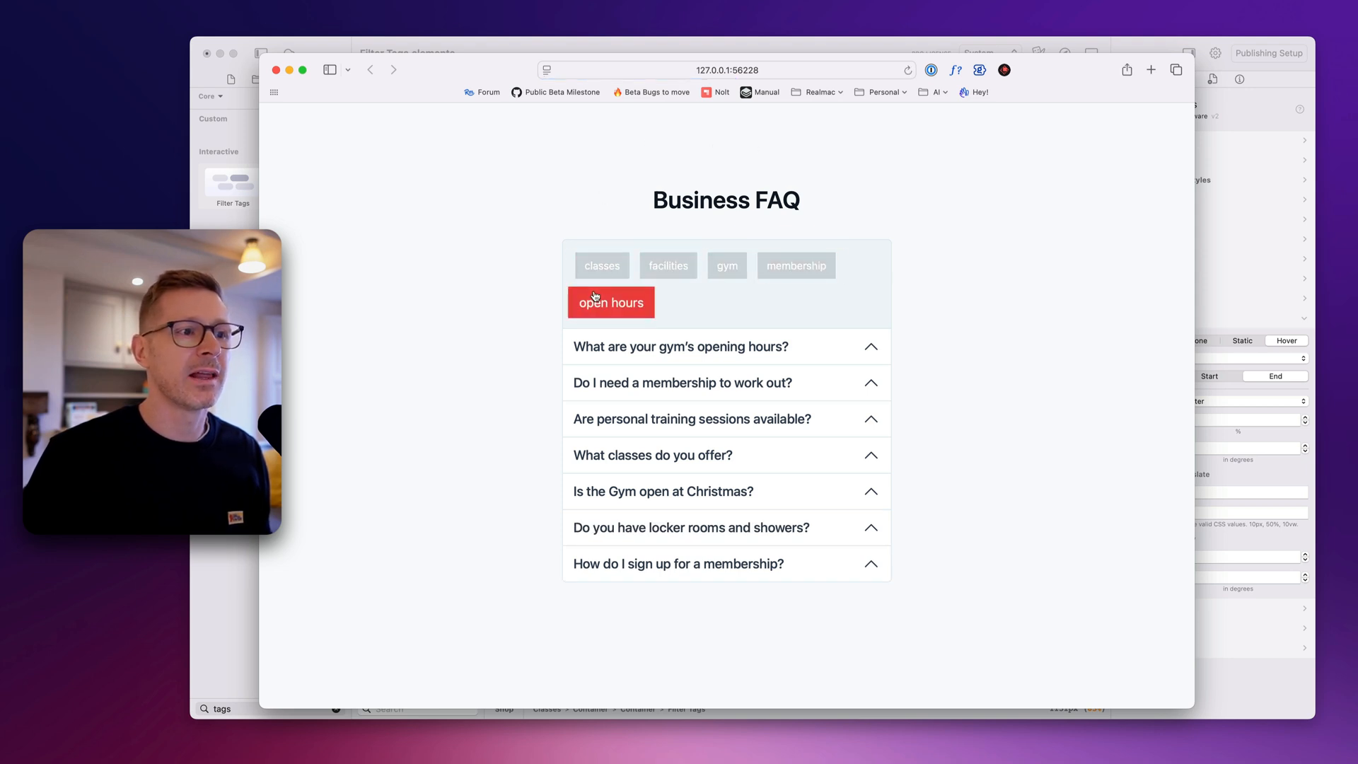
{"action": "left_click", "coordinate": [817, 266]}
{"action": "left_click", "coordinate": [668, 266]}
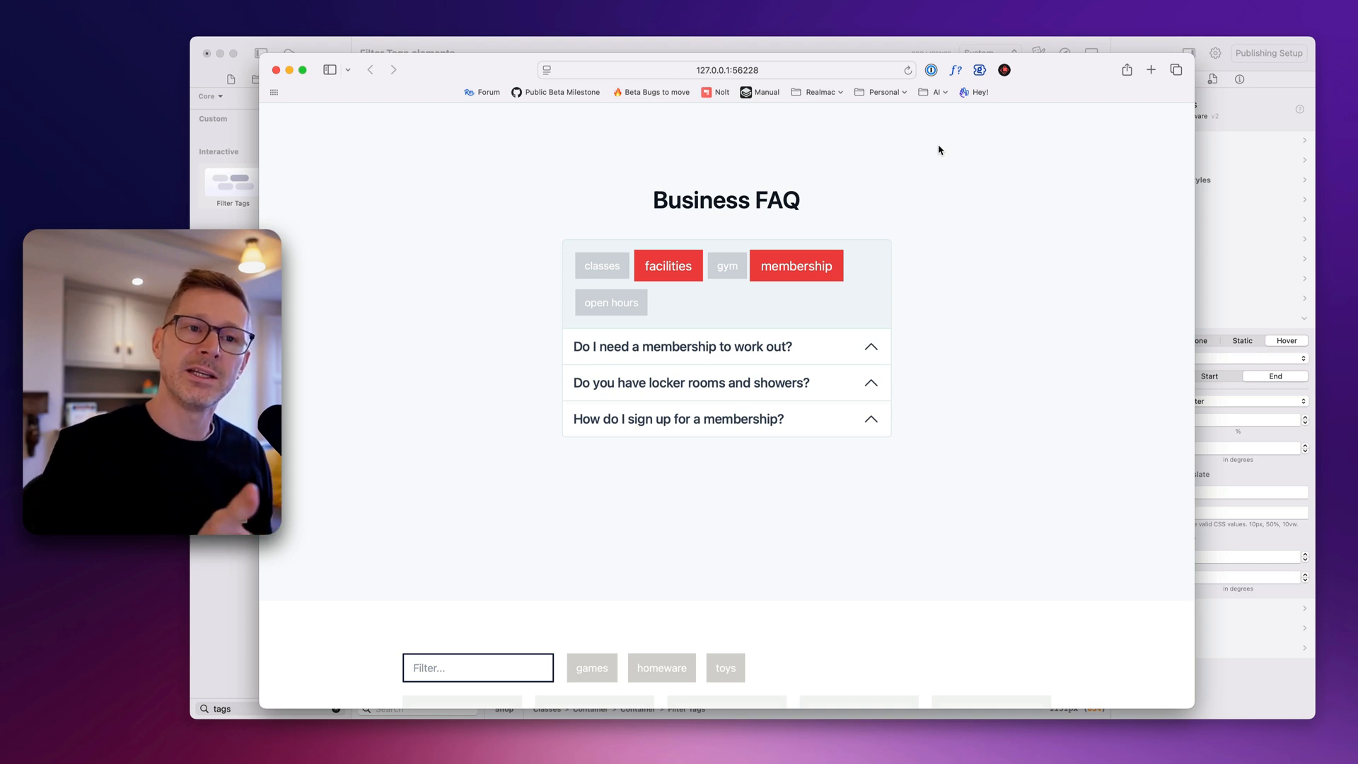
{"action": "left_click", "coordinate": [1241, 297]}
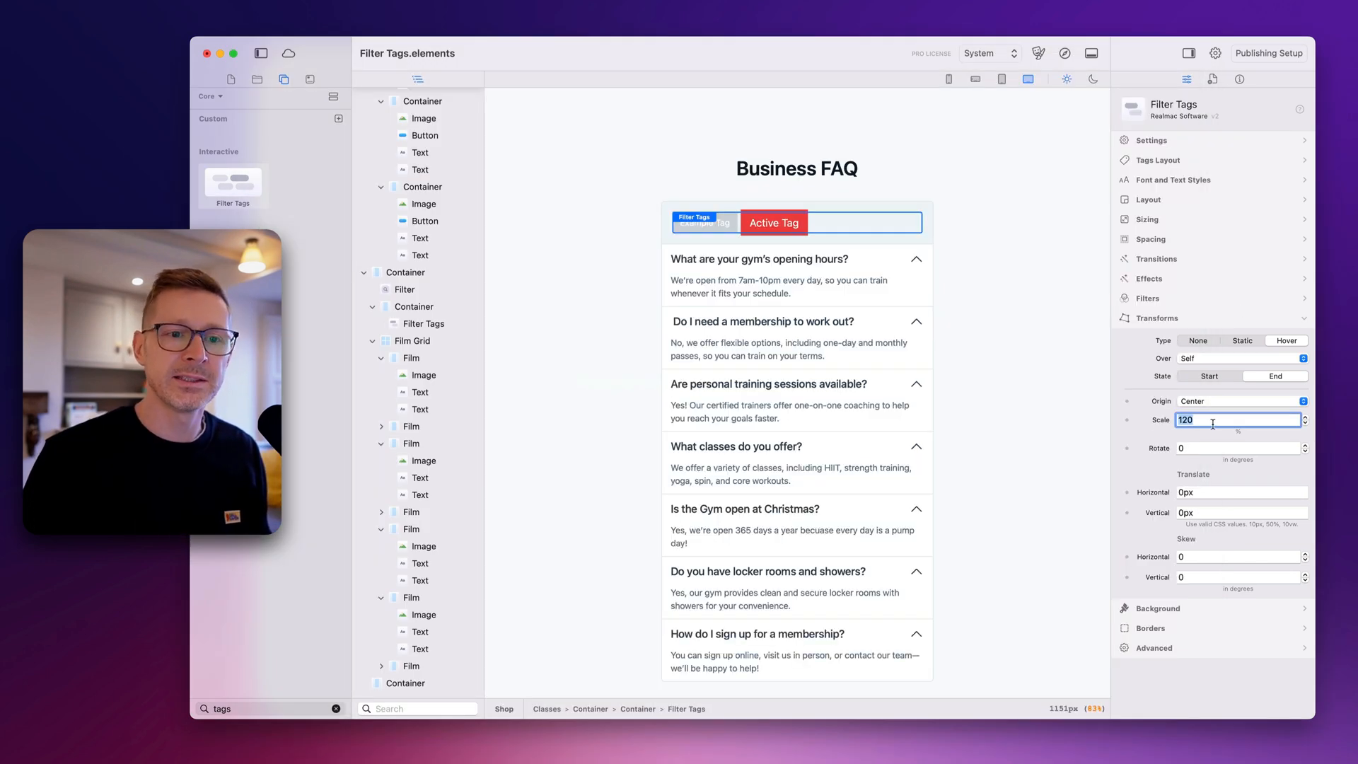
- Try end-state rotations of 10 and -20 degrees on the FAQ's Filter Tags, settling on -180 degrees
{"action": "key", "text": "Tab"}
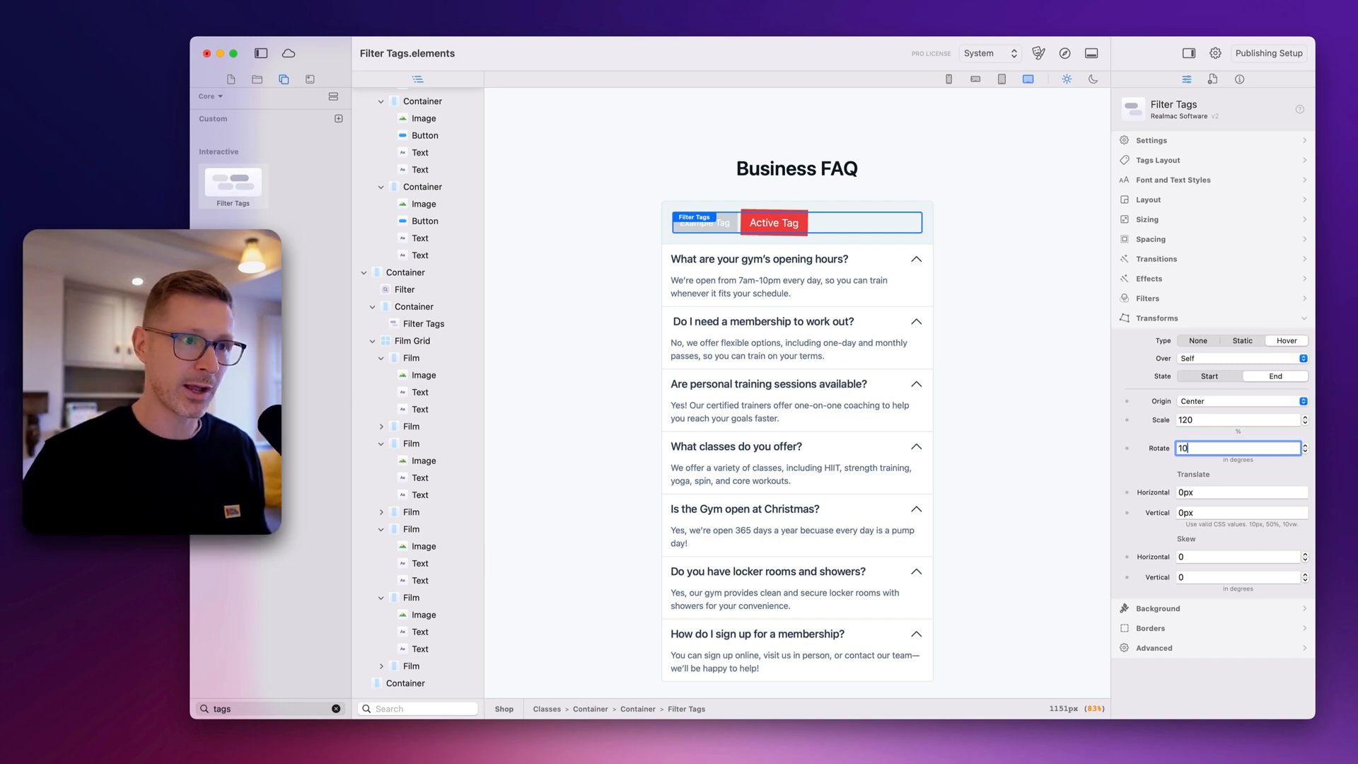
{"action": "key", "text": "BackSpace"}
{"action": "type", "text": "-"}
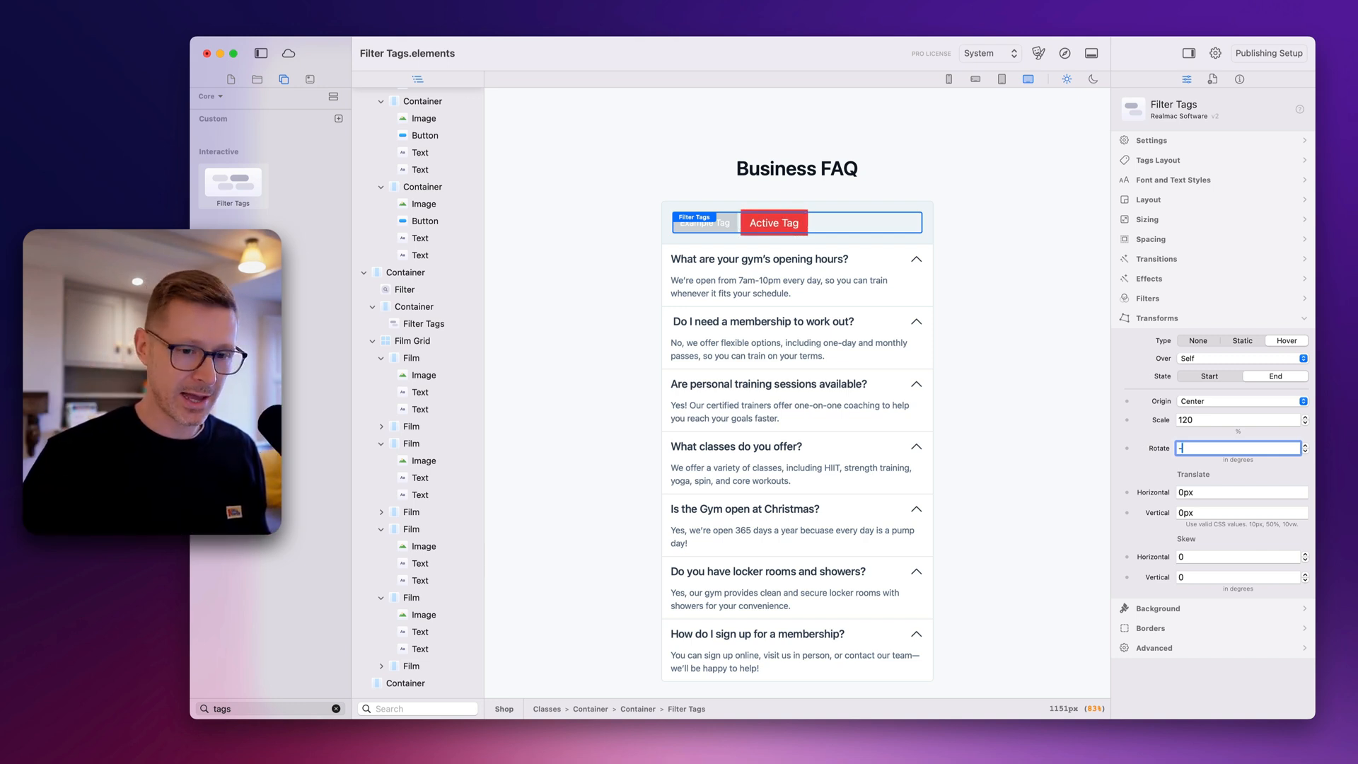
{"action": "type", "text": "20"}
{"action": "key", "text": "BackSpace"}
{"action": "key", "text": "BackSpace"}
{"action": "key", "text": "BackSpace"}
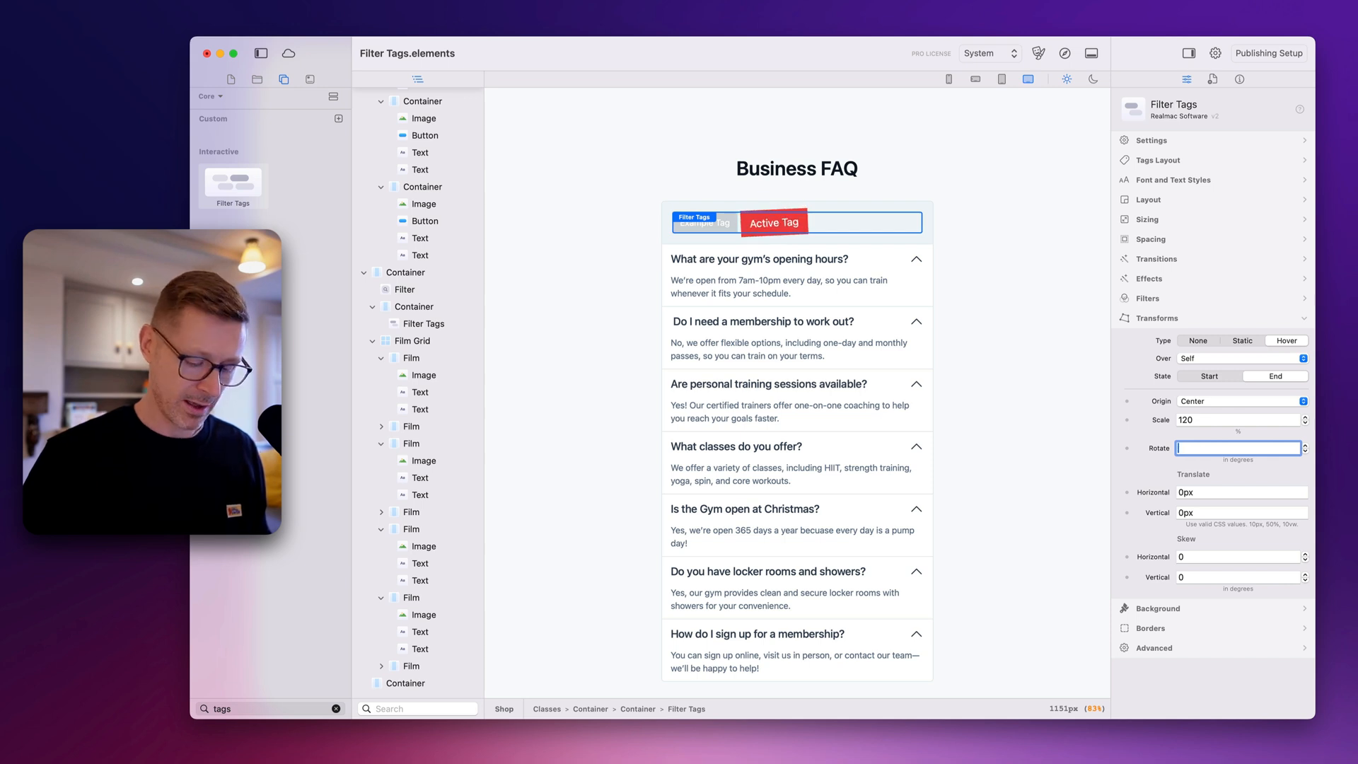
{"action": "type", "text": "-180"}
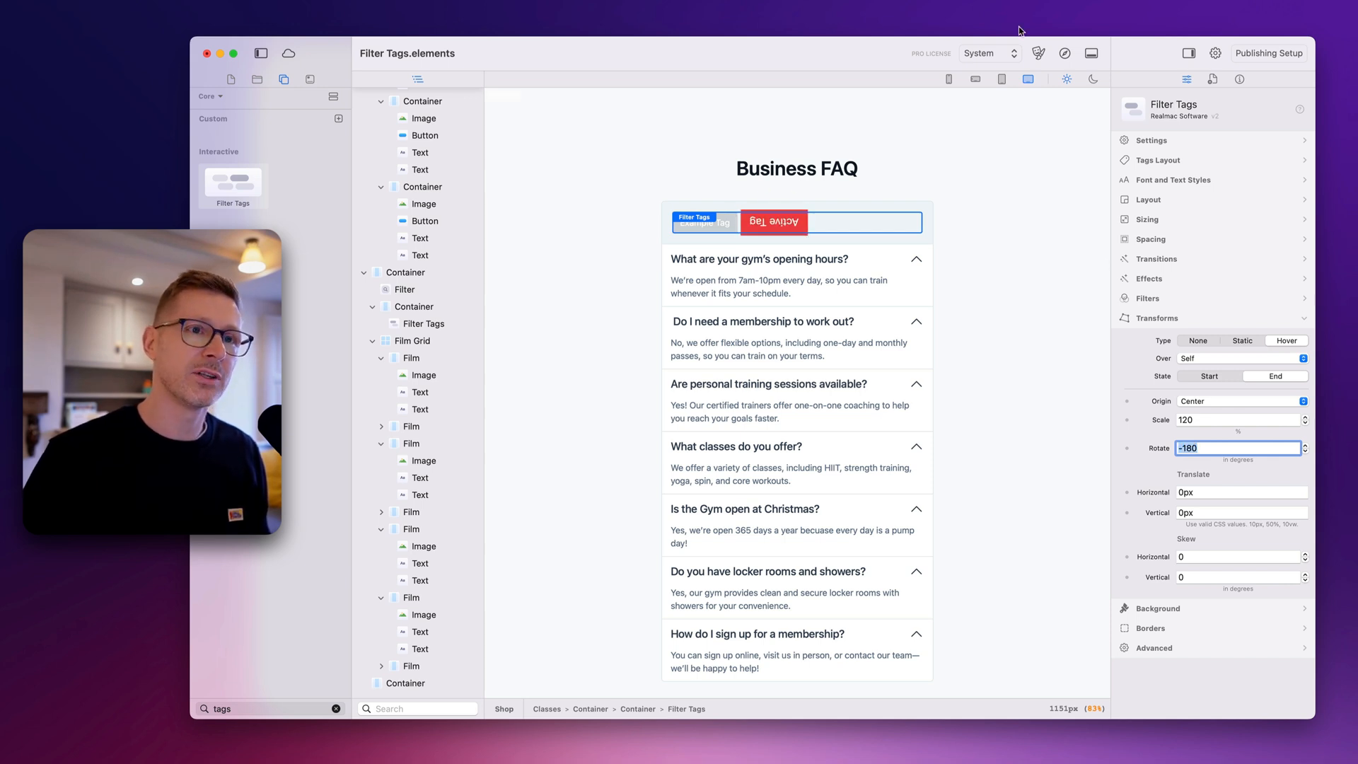
- Preview the page and activate the facilities and membership tags to check the rotated active style
{"action": "left_click", "coordinate": [1064, 53]}
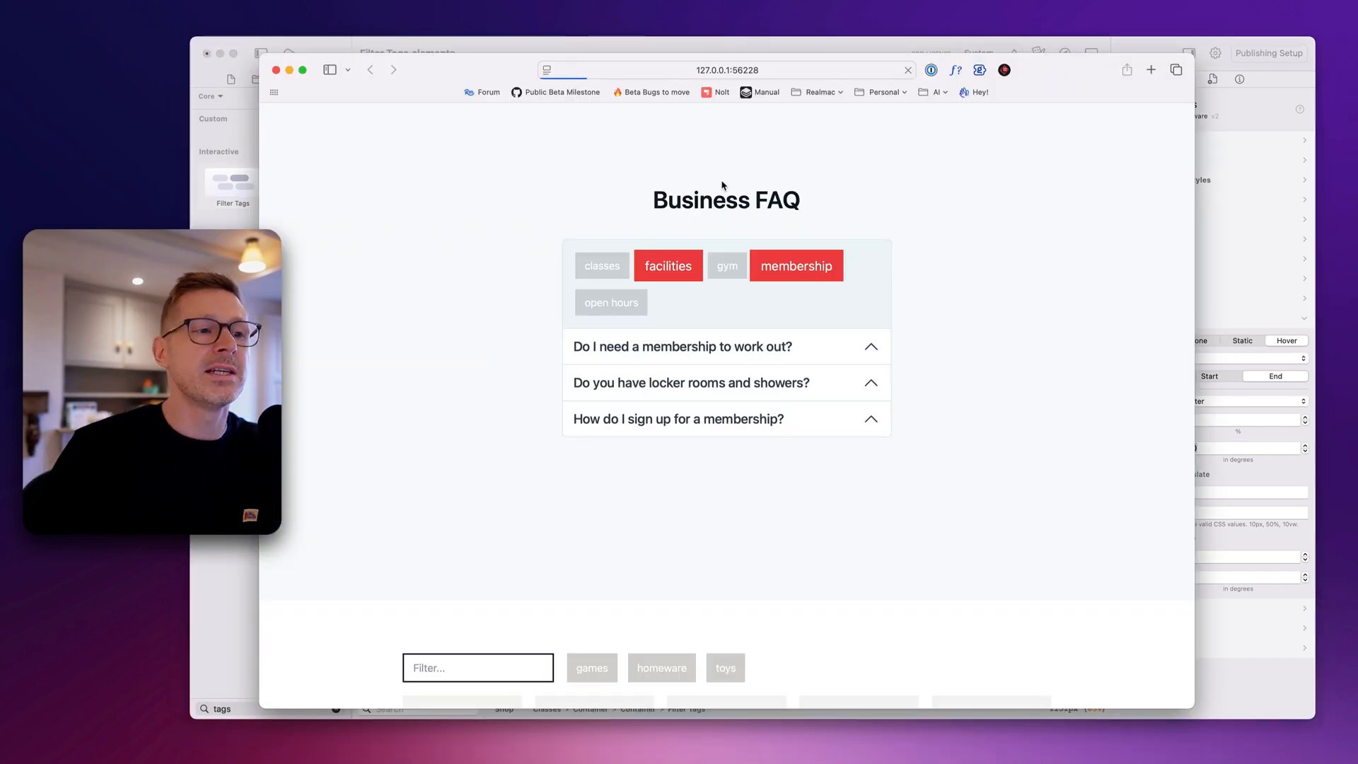
{"action": "left_click", "coordinate": [666, 267]}
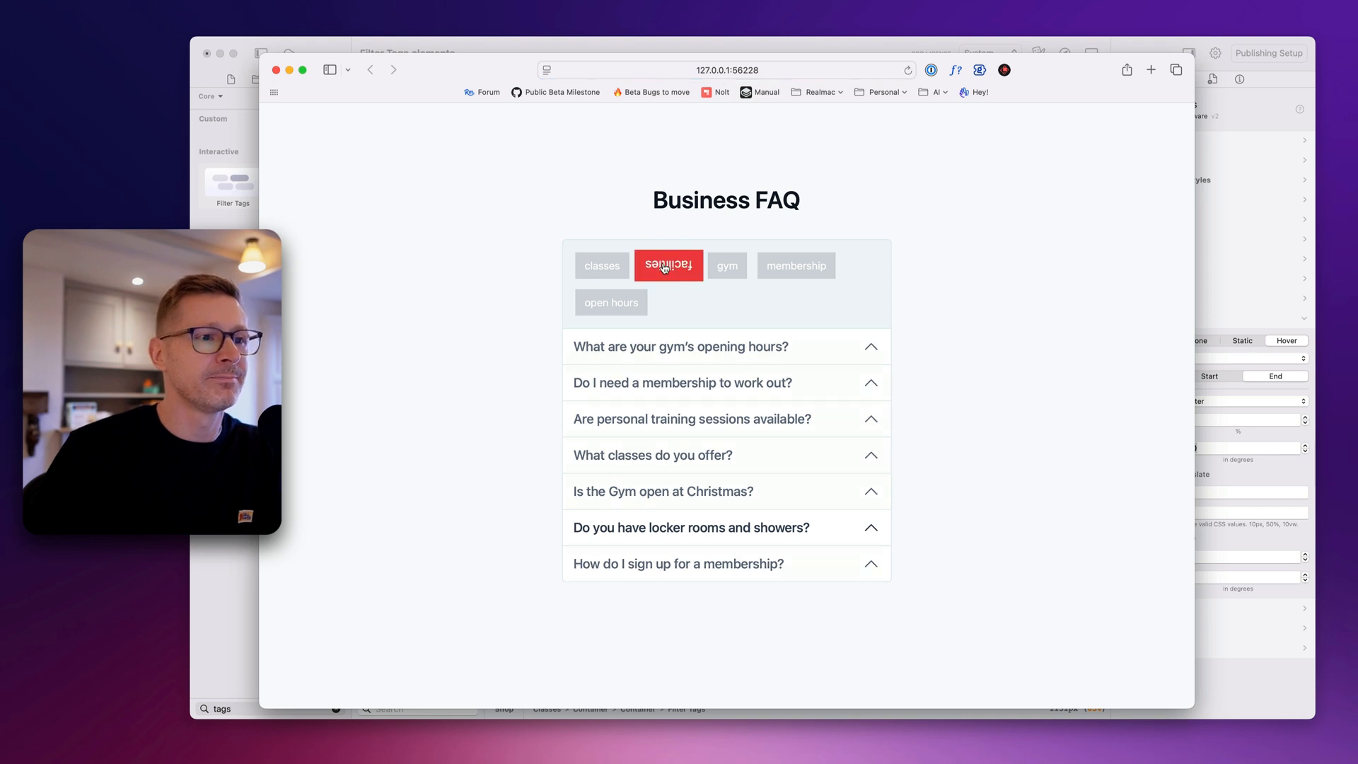
{"action": "left_click", "coordinate": [796, 265]}
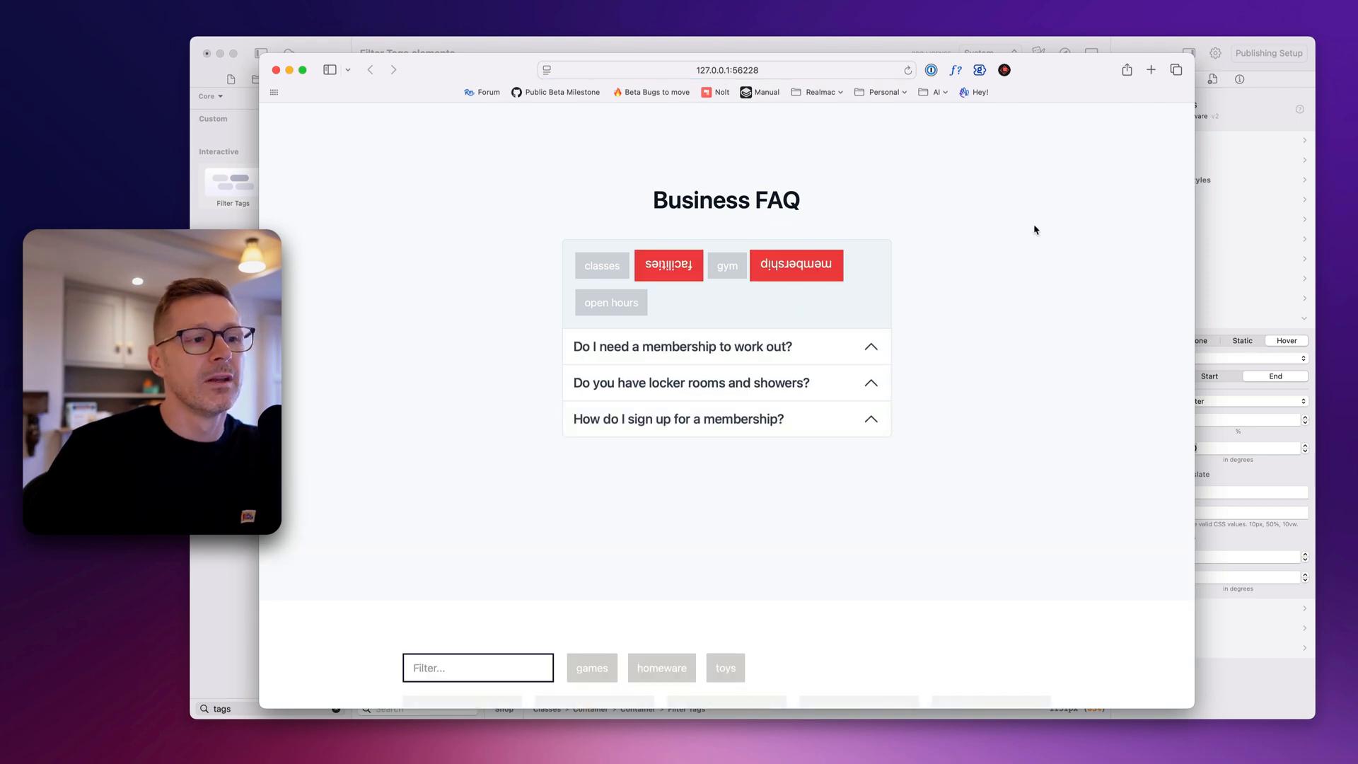
- Return to the editor, reset the Filter Tags' end-state rotation to 0 degrees, and show the start state
{"action": "left_click", "coordinate": [1249, 236]}
{"action": "type", "text": "0"}
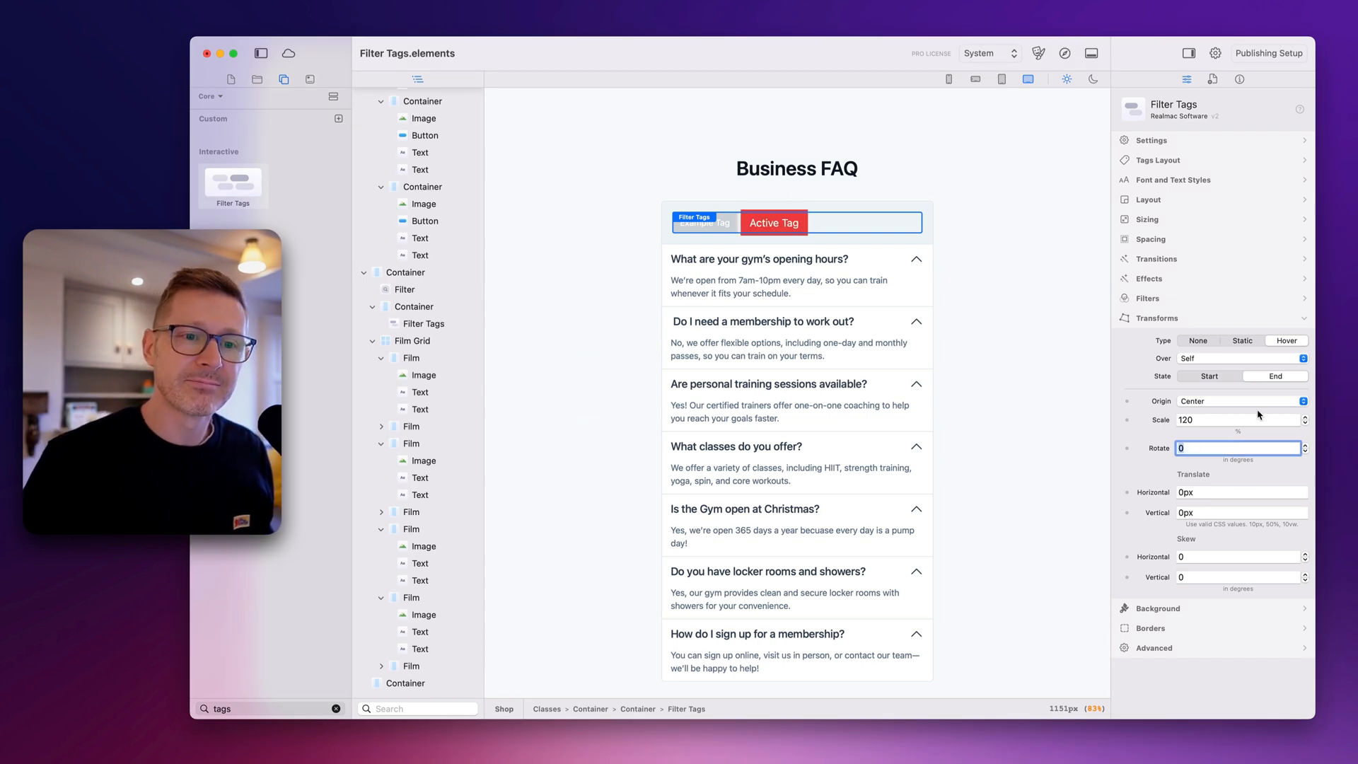
{"action": "left_click", "coordinate": [1211, 377]}
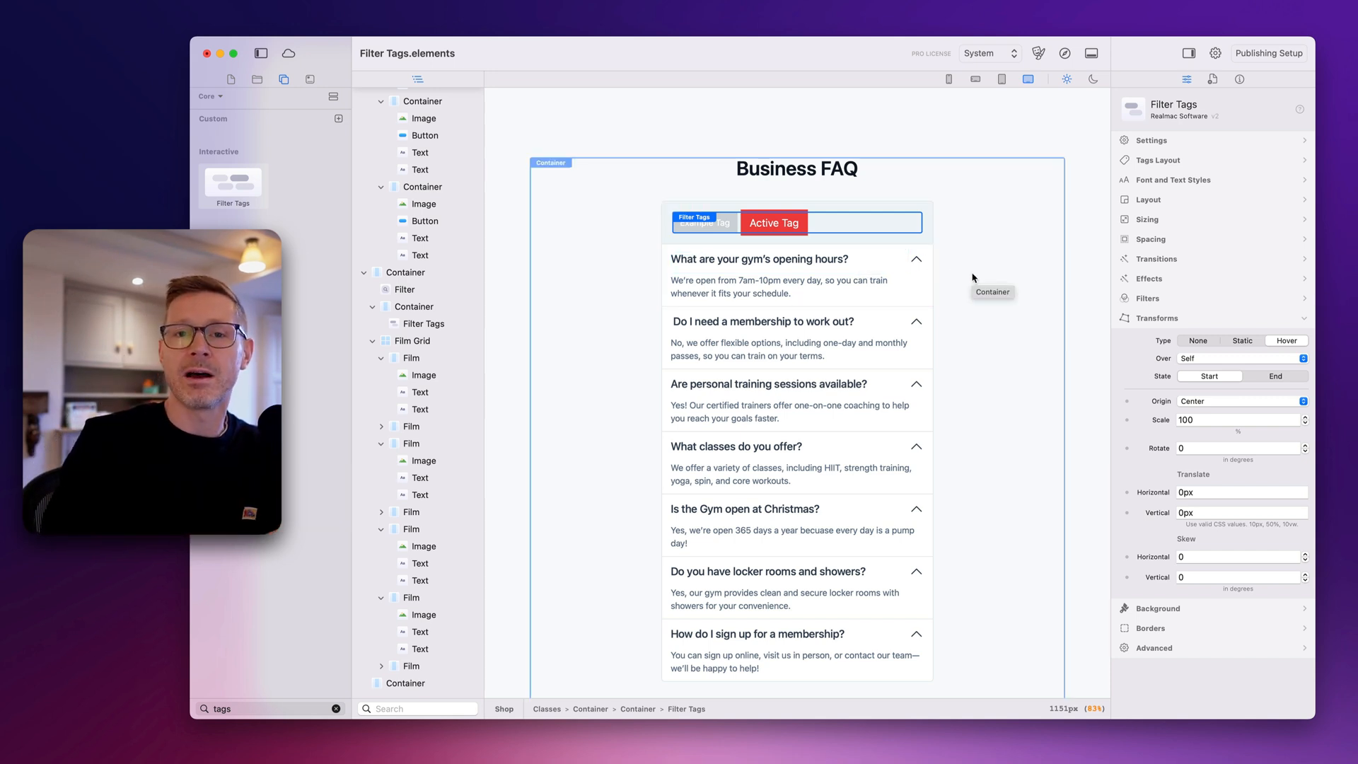
{"action": "scroll", "coordinate": [970, 280], "scroll_direction": "down", "scroll_amount": 2}
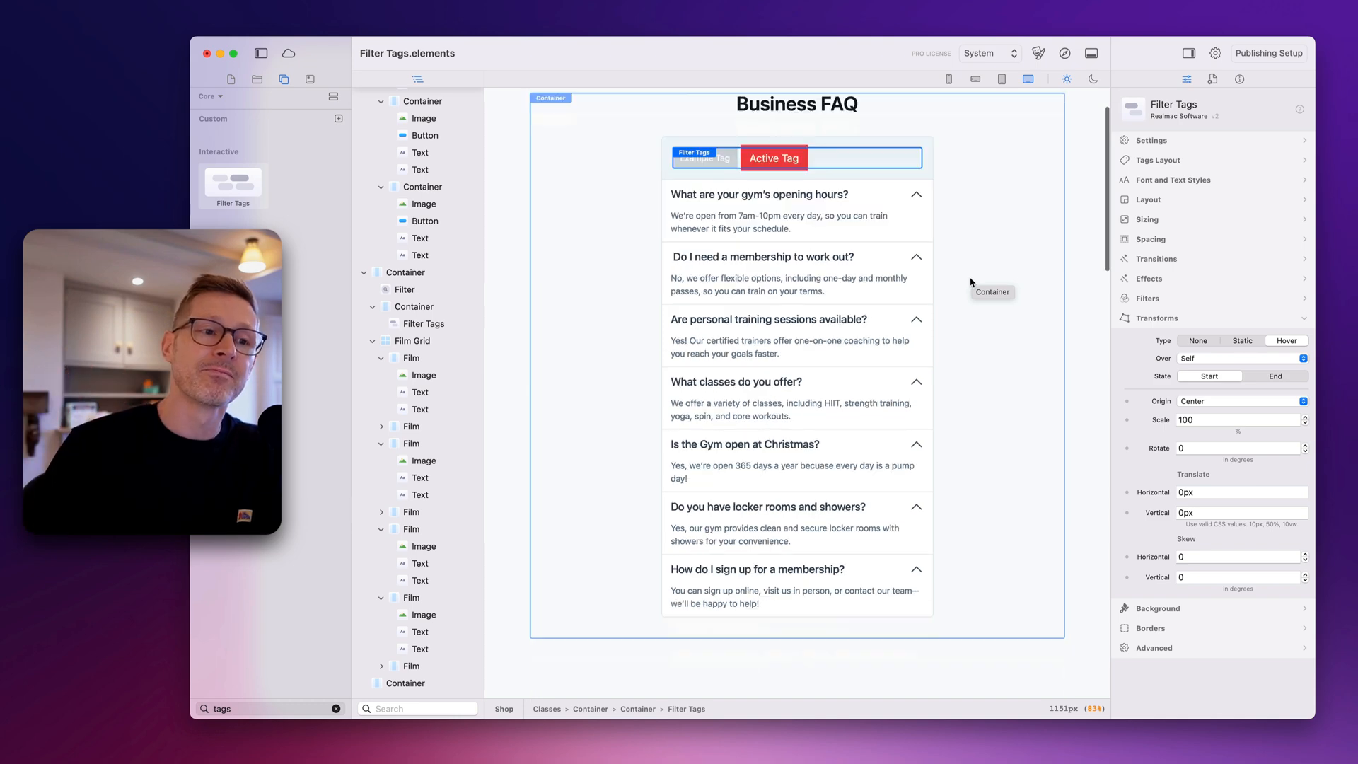
{"action": "scroll", "coordinate": [971, 280], "scroll_direction": "down", "scroll_amount": 15}
{"action": "scroll", "coordinate": [983, 290], "scroll_direction": "down", "scroll_amount": 9}
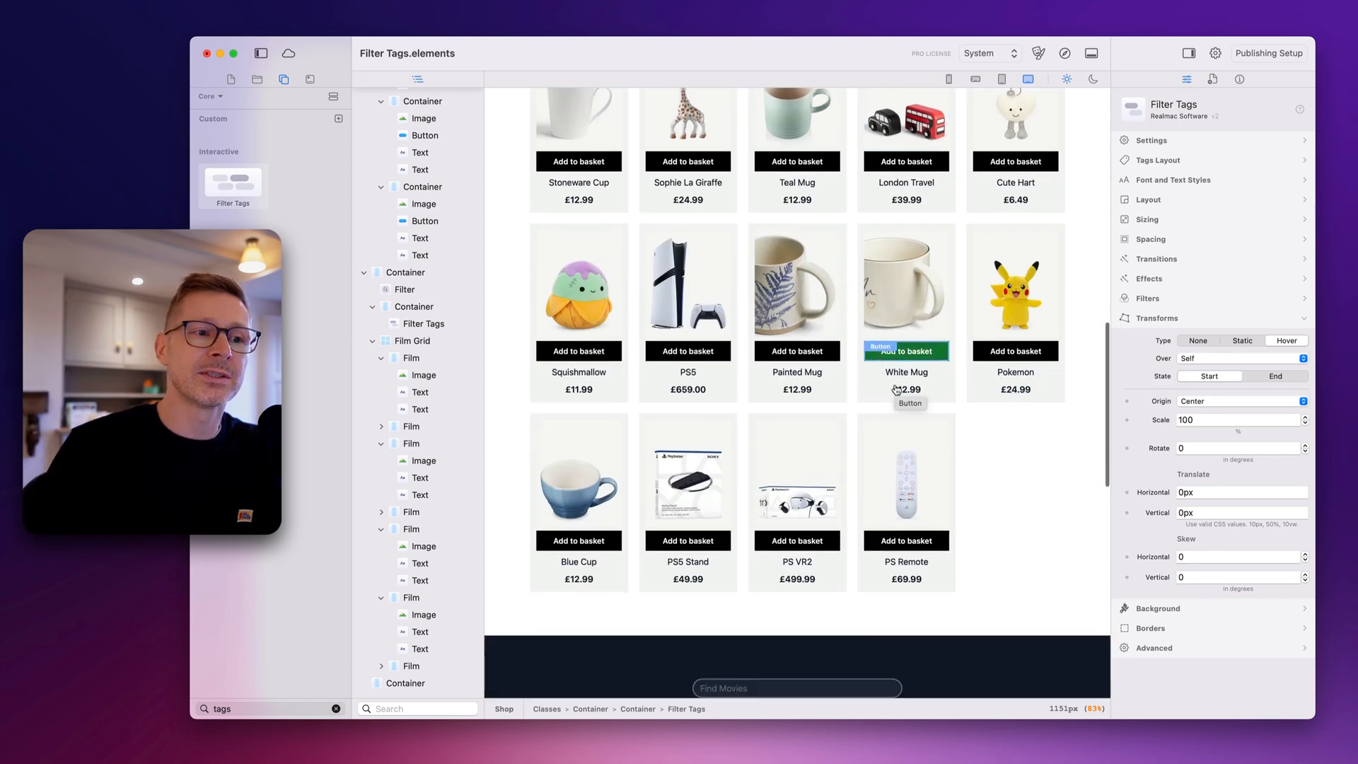
{"action": "scroll", "coordinate": [897, 389], "scroll_direction": "down", "scroll_amount": 10}
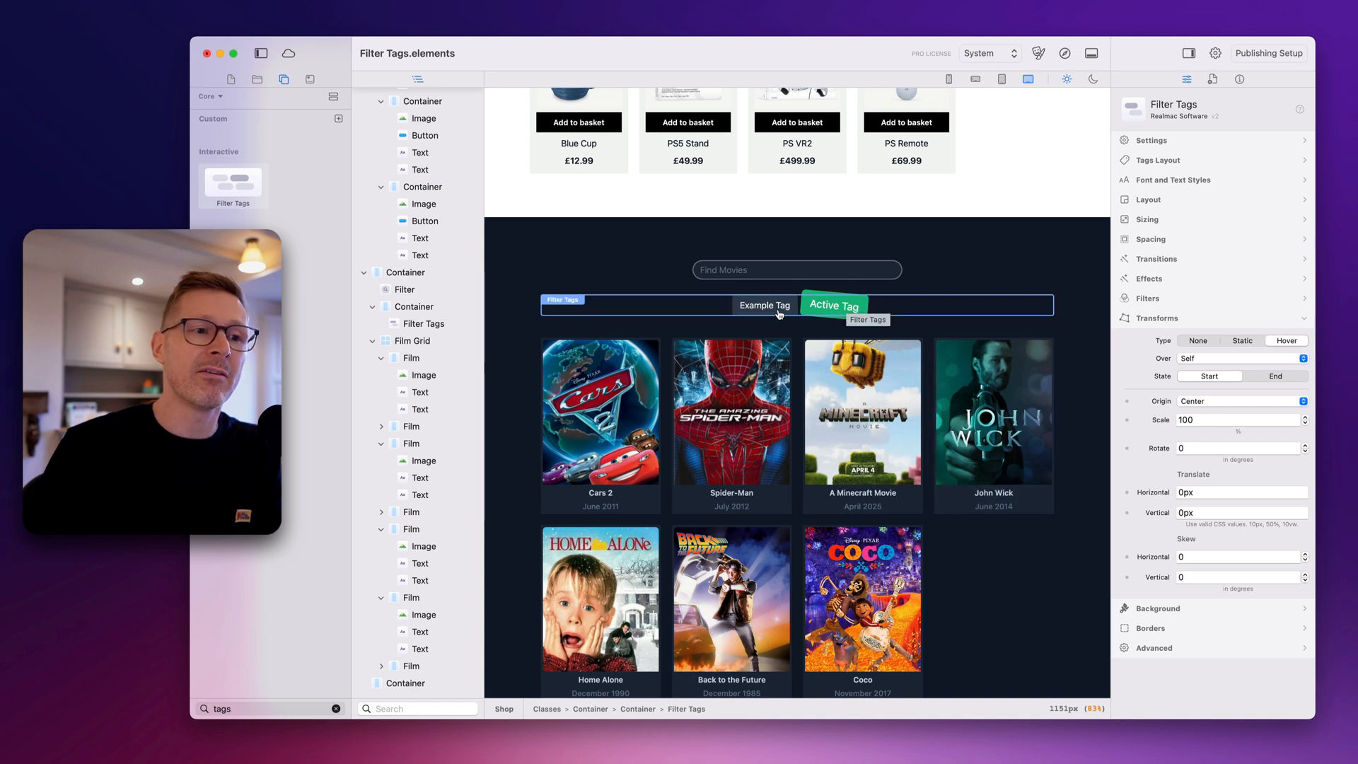
{"action": "scroll", "coordinate": [1019, 273], "scroll_direction": "down", "scroll_amount": 1}
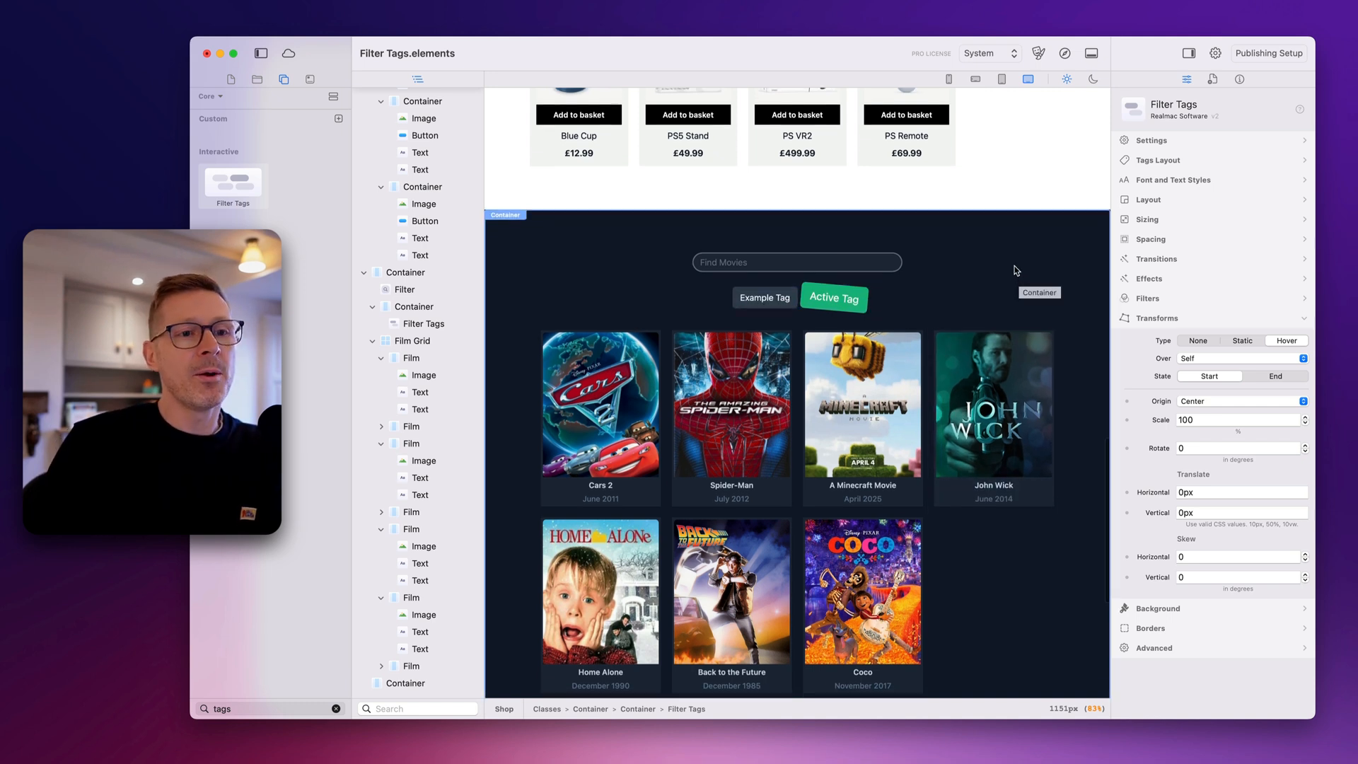
{"action": "scroll", "coordinate": [1016, 270], "scroll_direction": "down", "scroll_amount": 3}
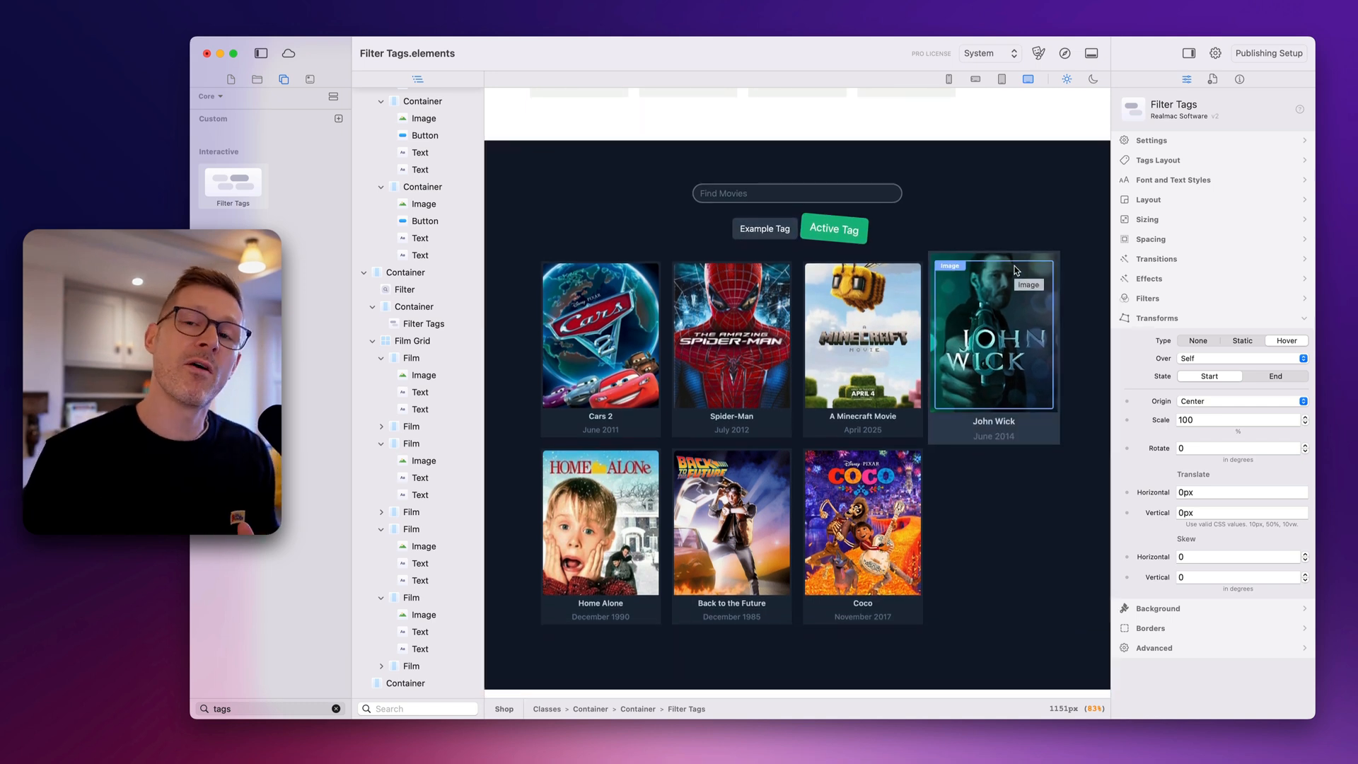